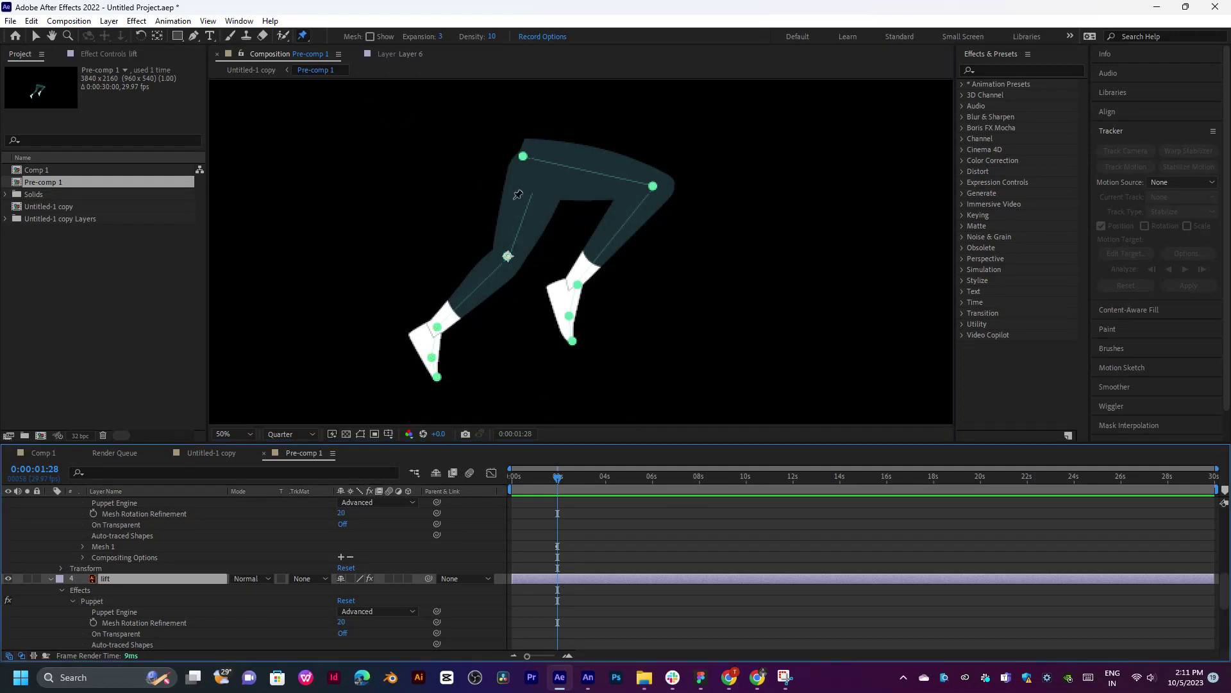
# Add two puppet pins on the left foot of the upper lift layer
pyautogui.click(563, 267)
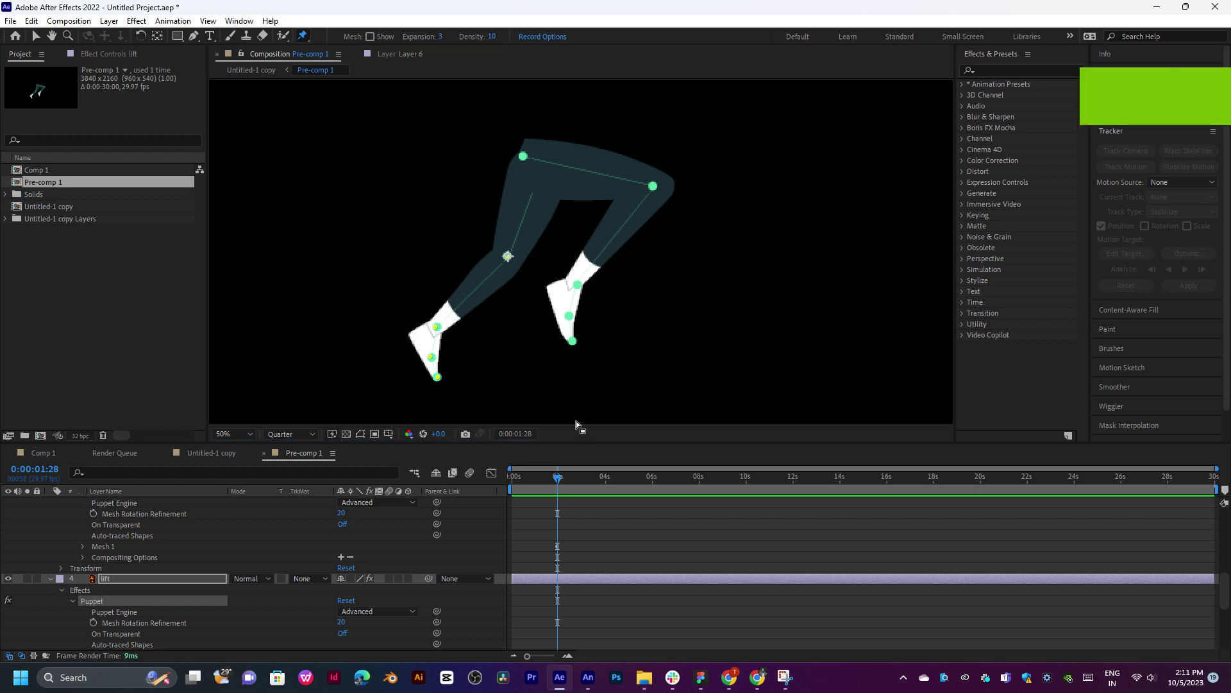
pyautogui.scroll(-4, 590, 531)
pyautogui.click(545, 587)
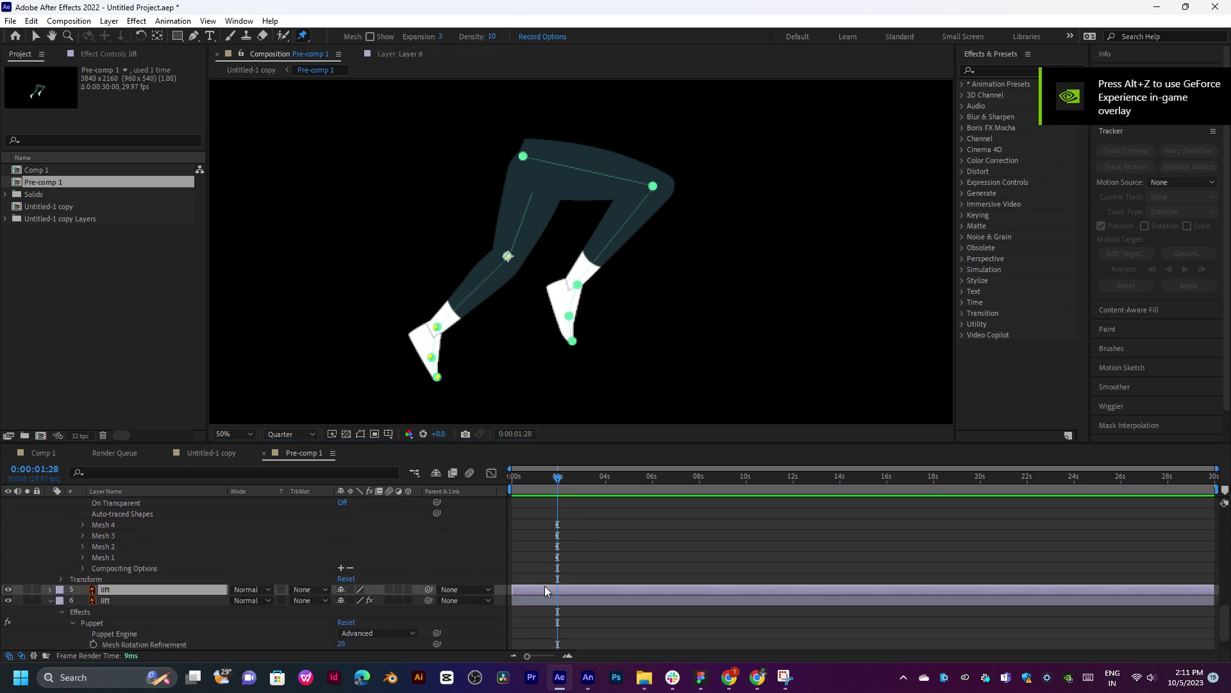
pyautogui.click(8, 591)
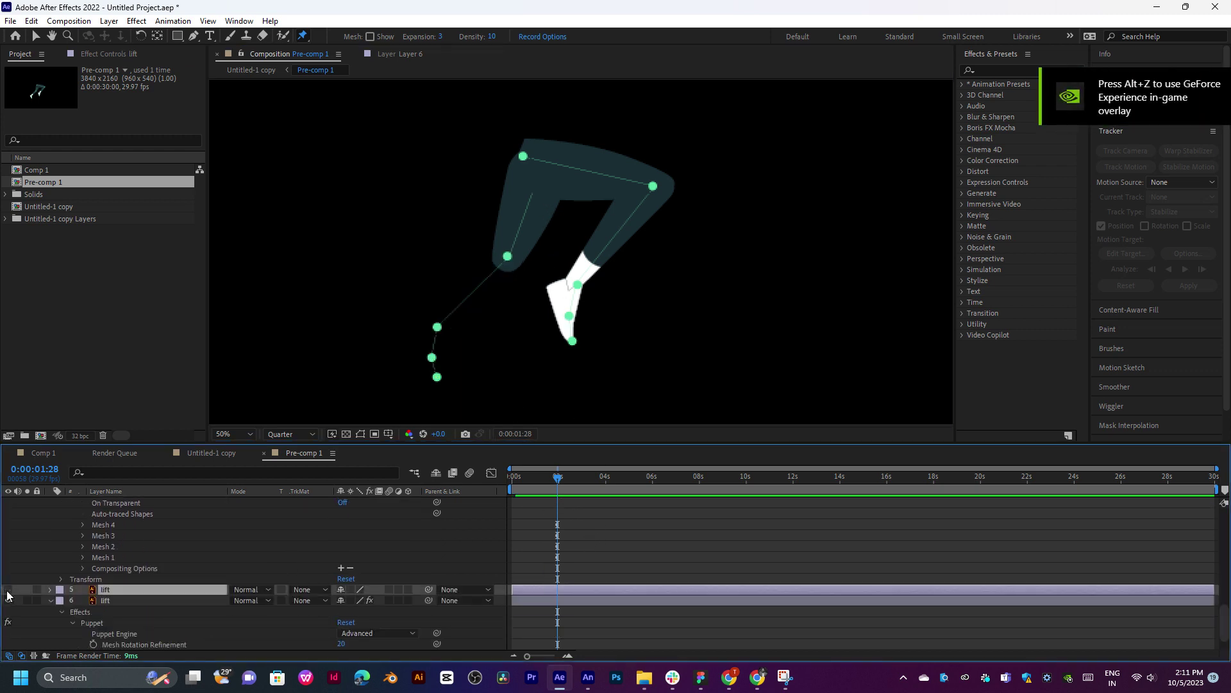
pyautogui.click(8, 590)
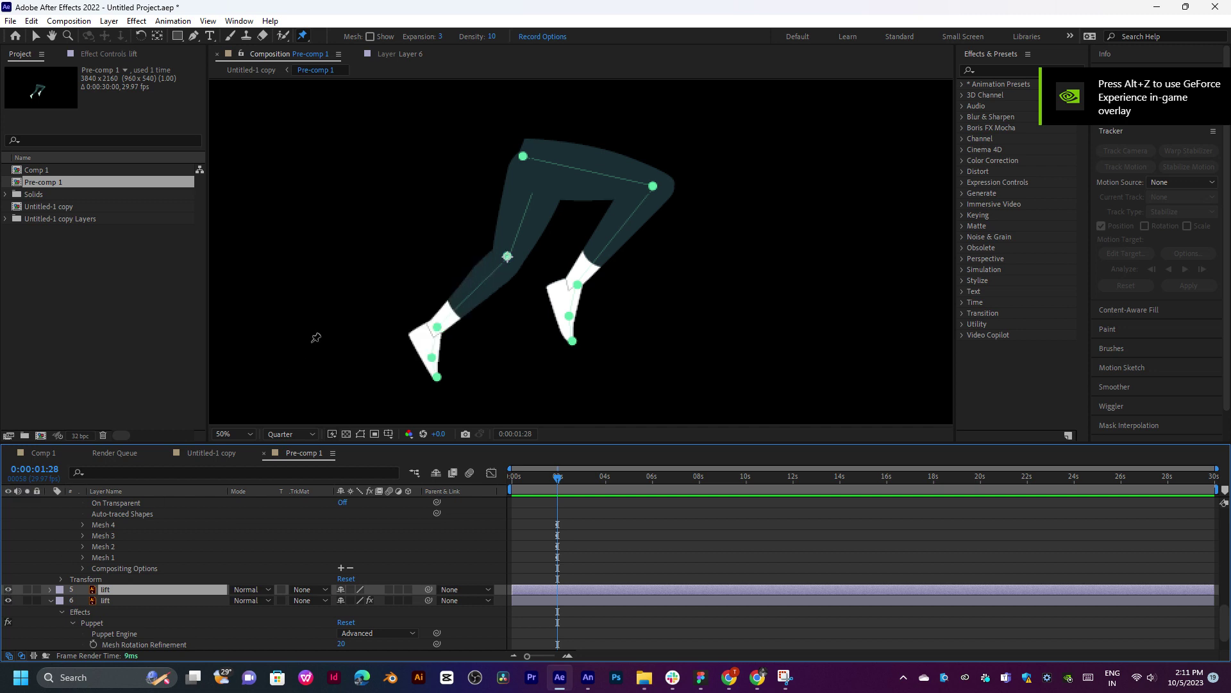
pyautogui.click(432, 373)
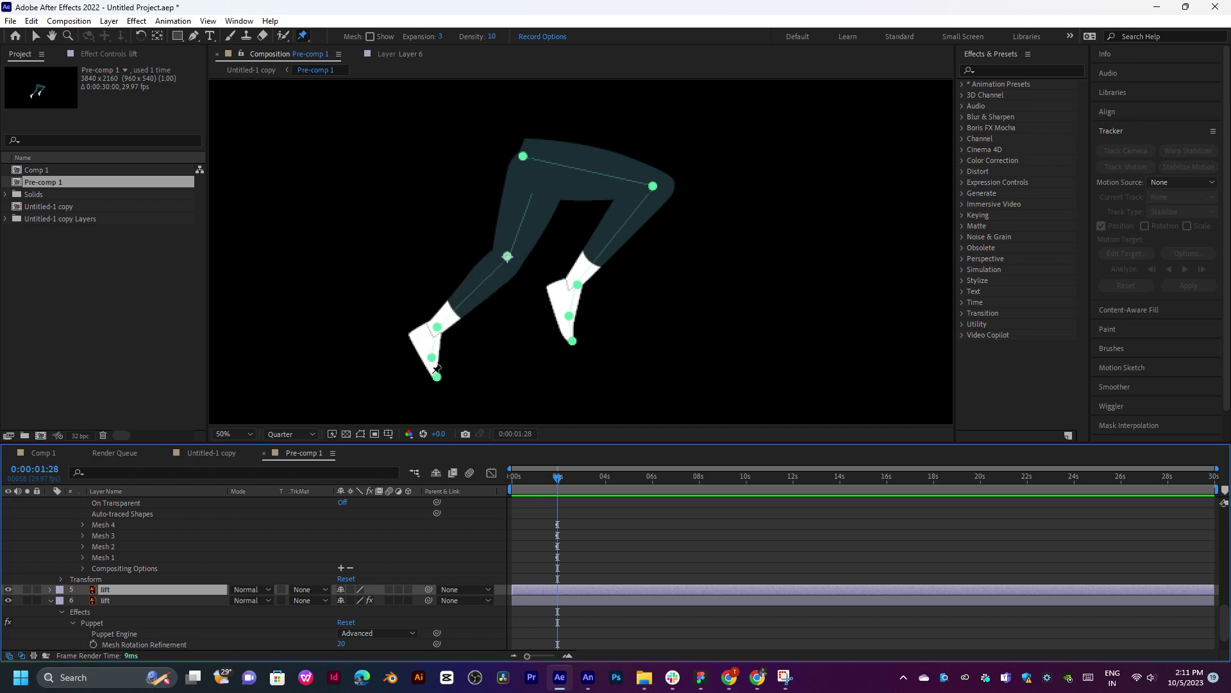
pyautogui.click(425, 333)
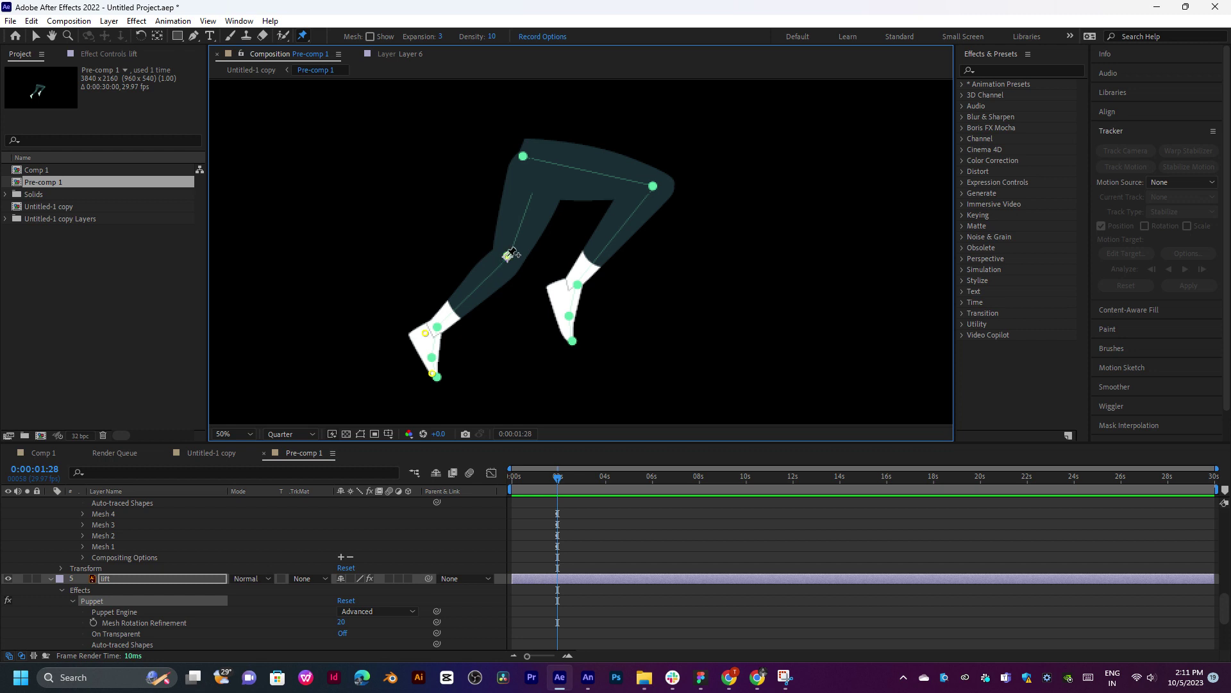
# Select the second lift layer's Puppet effect and switch to the Puppet Position Pin tool
pyautogui.scroll(-5, 536, 628)
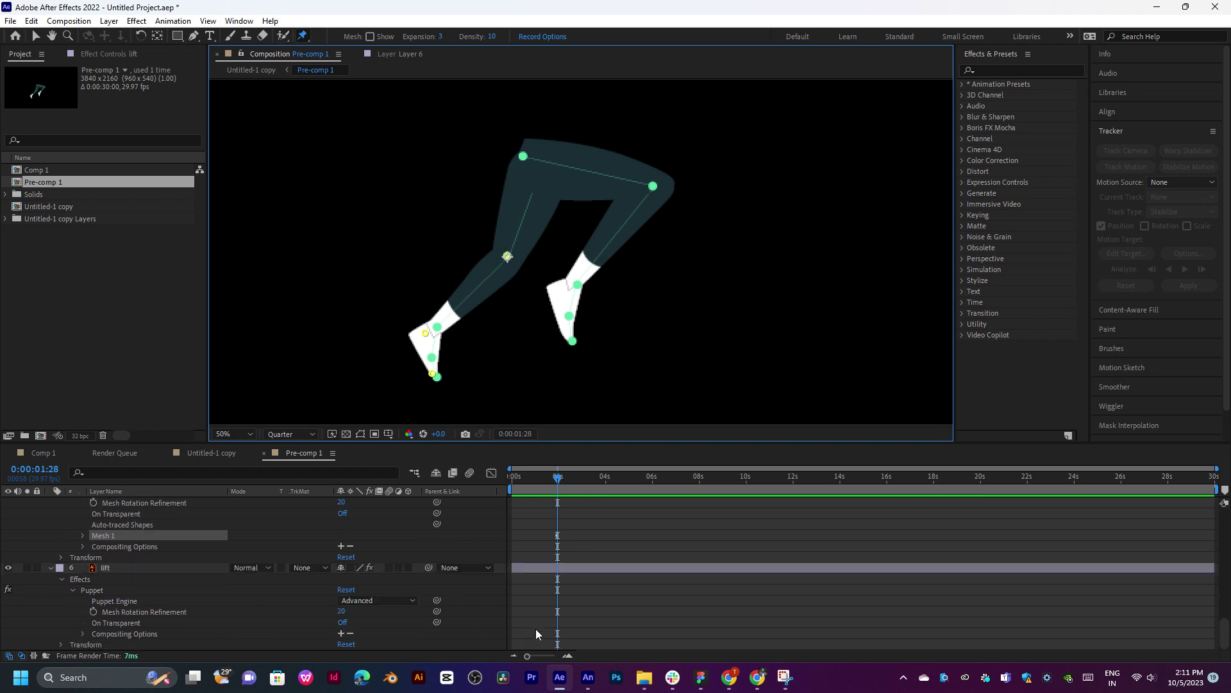
pyautogui.click(563, 571)
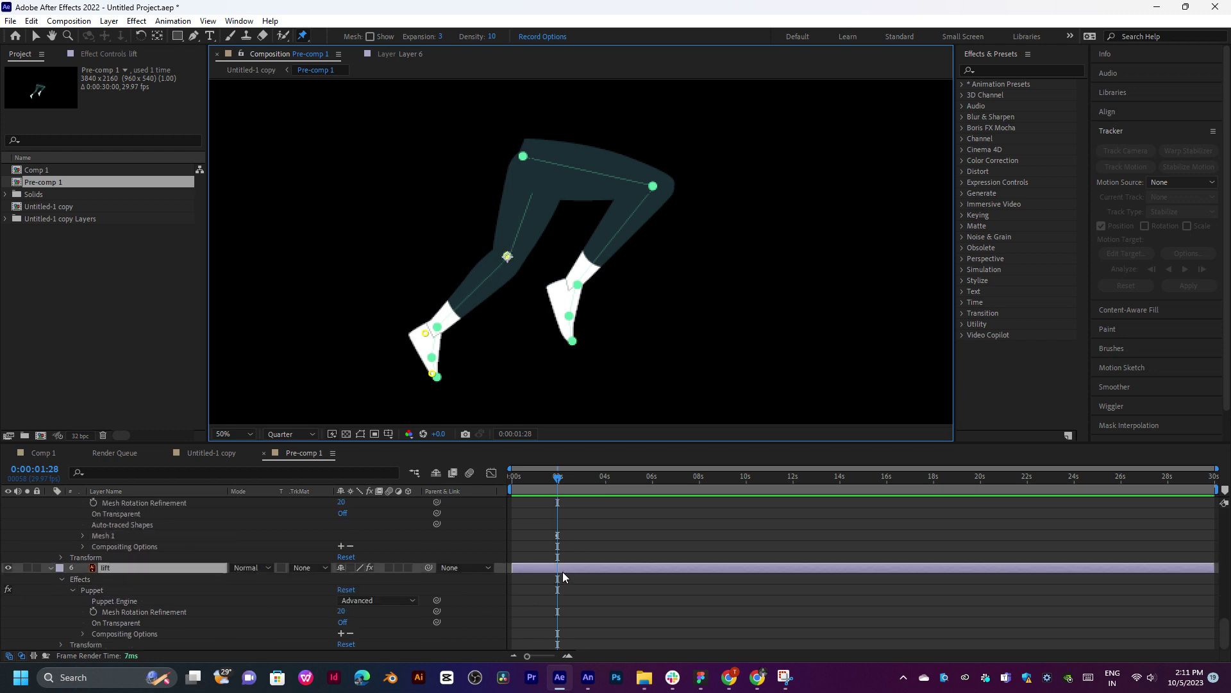
pyautogui.click(11, 567)
pyautogui.click(11, 567)
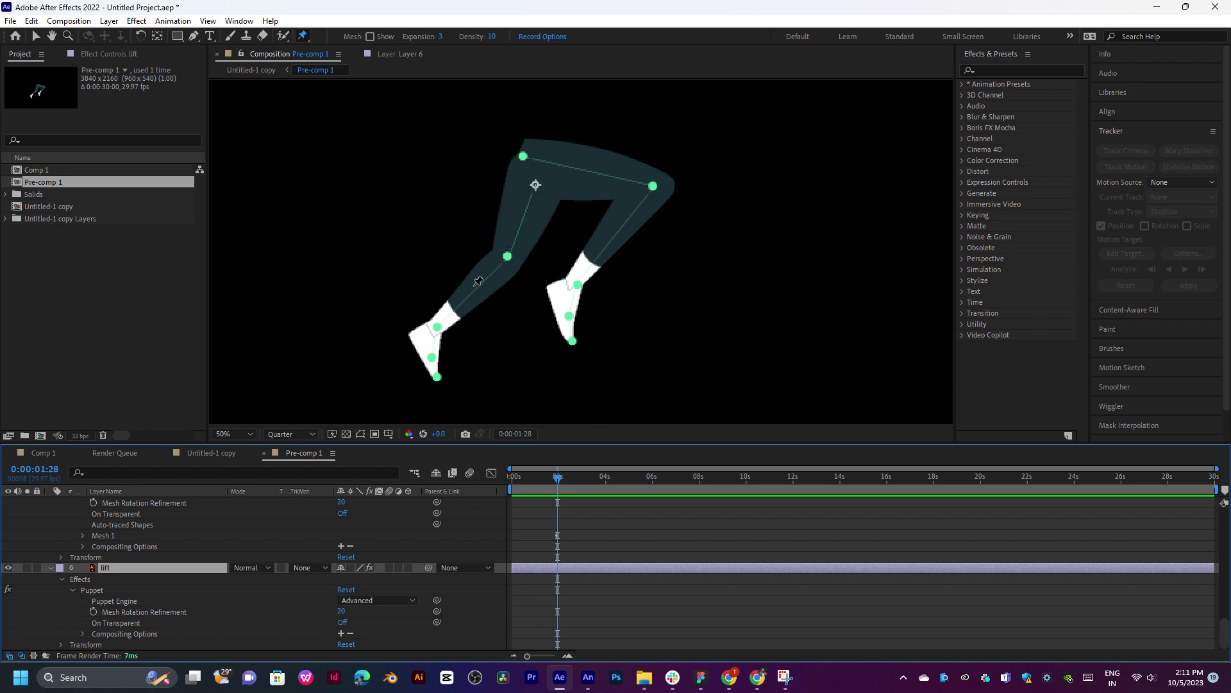
pyautogui.click(509, 256)
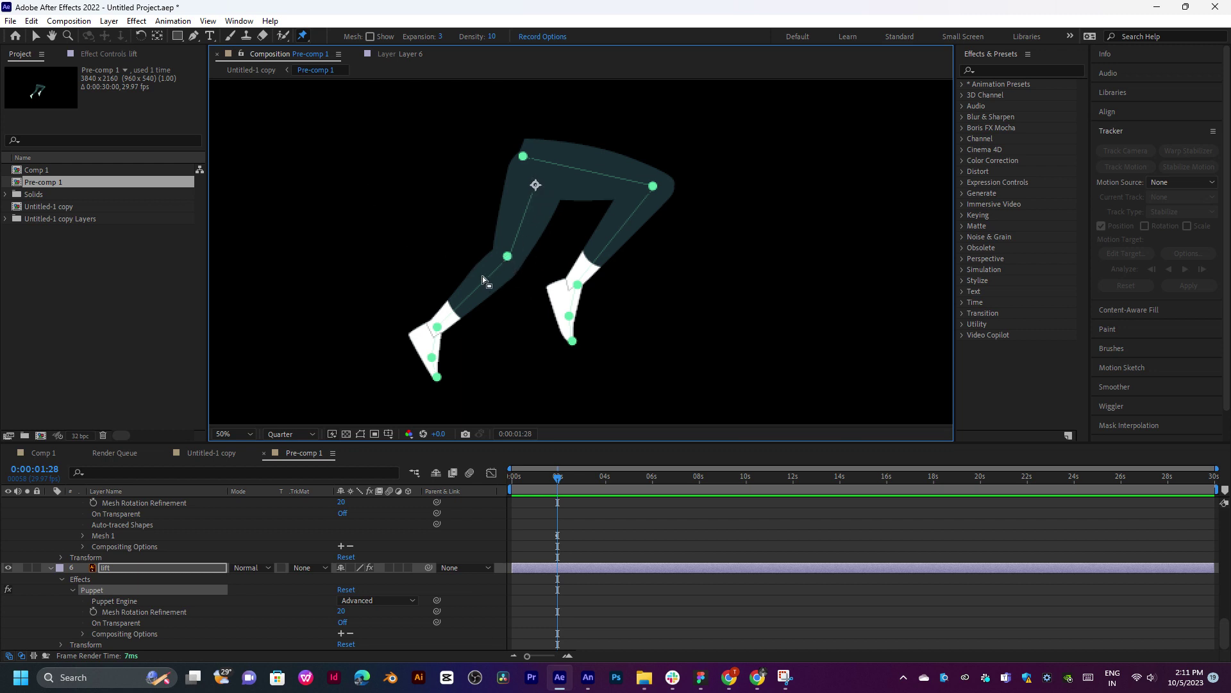
pyautogui.click(360, 434)
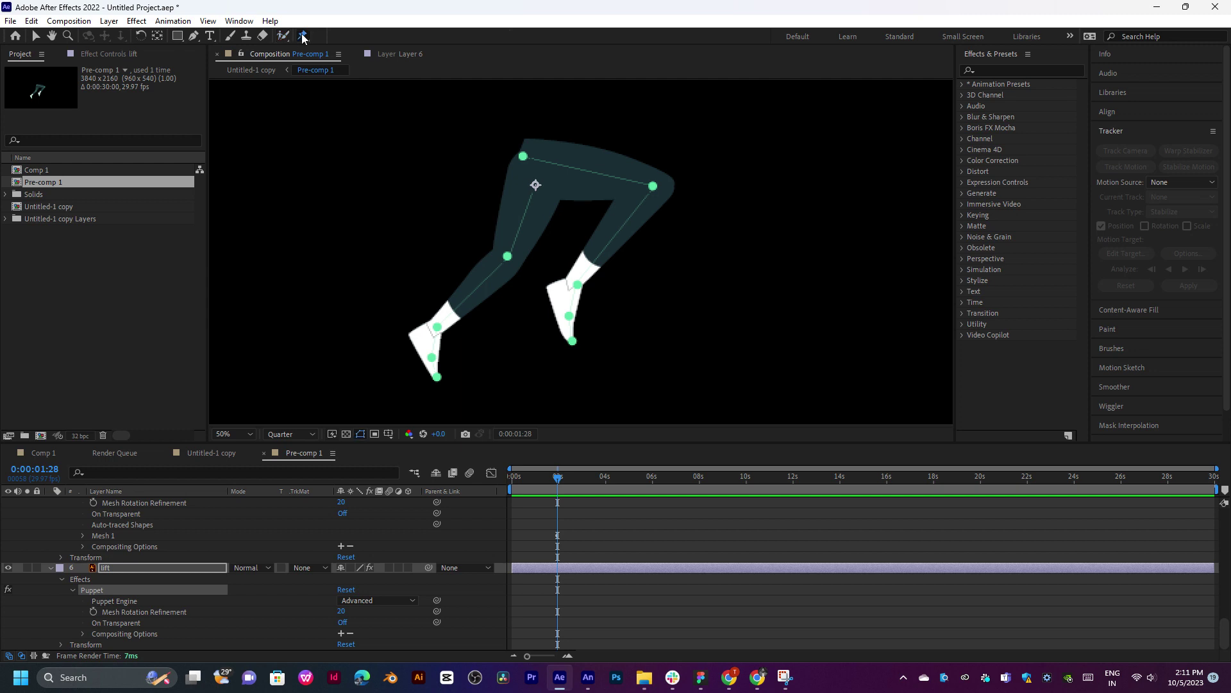
pyautogui.click(304, 37)
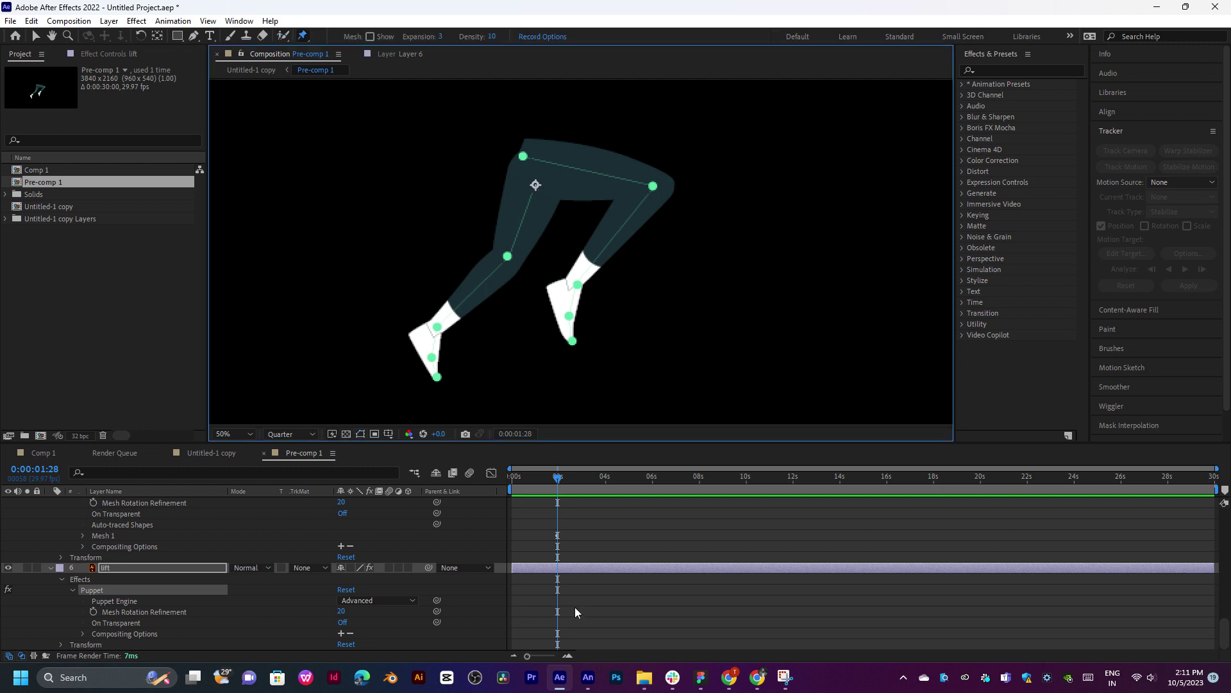
pyautogui.scroll(10, 575, 607)
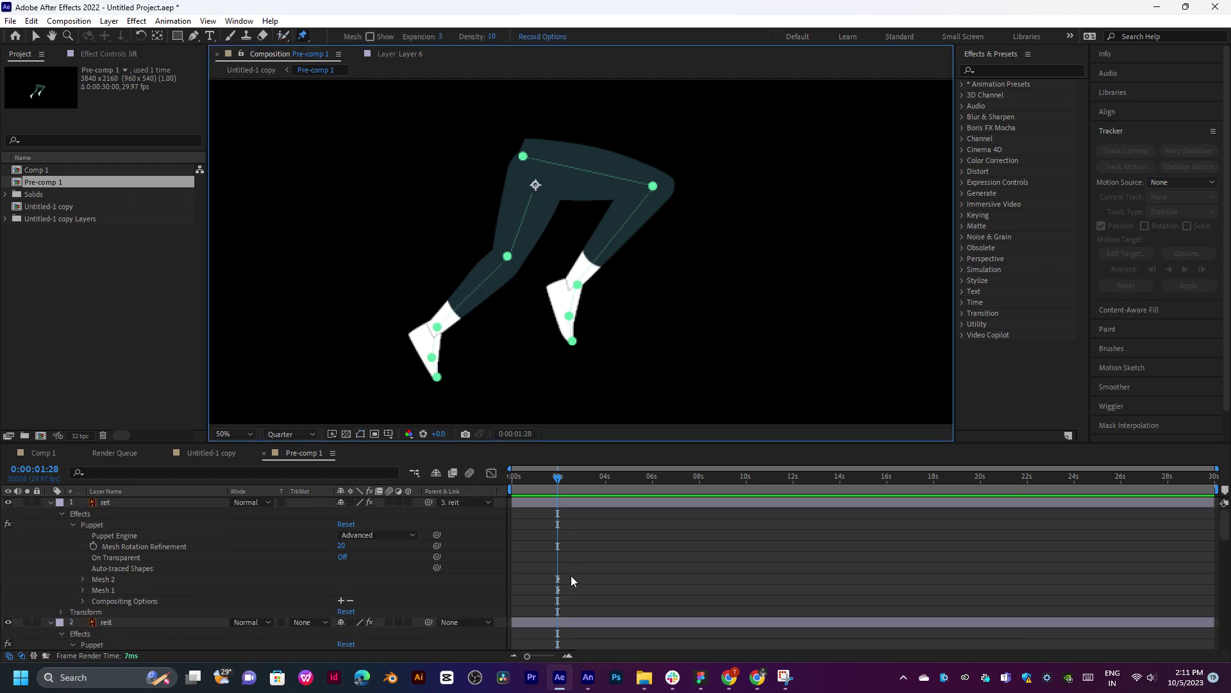
# Make ret visible and add puppet pins at its right knee, ankle and foot tip
pyautogui.click(544, 502)
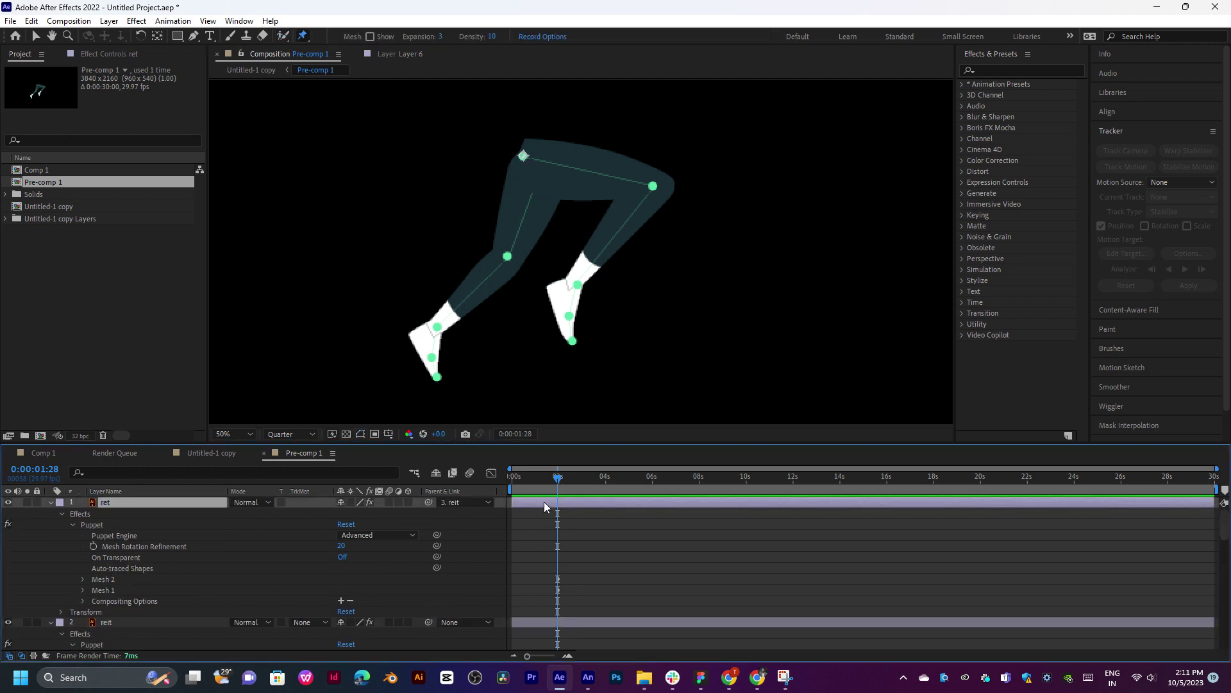
pyautogui.click(9, 501)
pyautogui.click(570, 315)
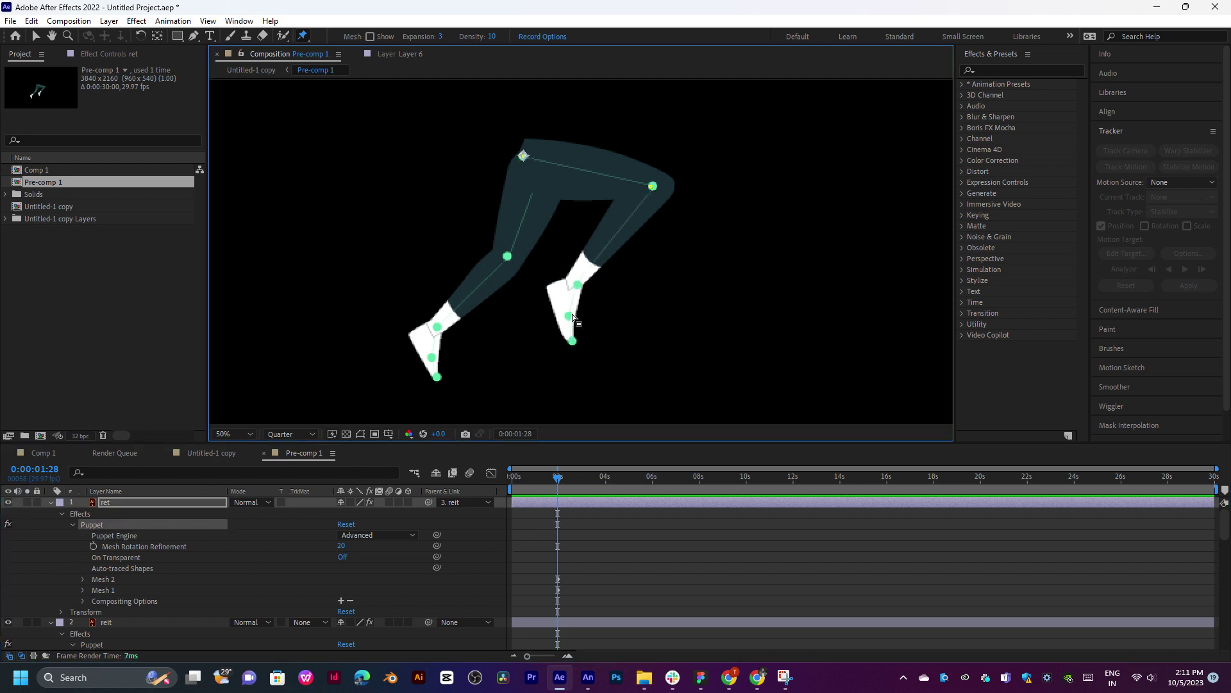
pyautogui.click(578, 284)
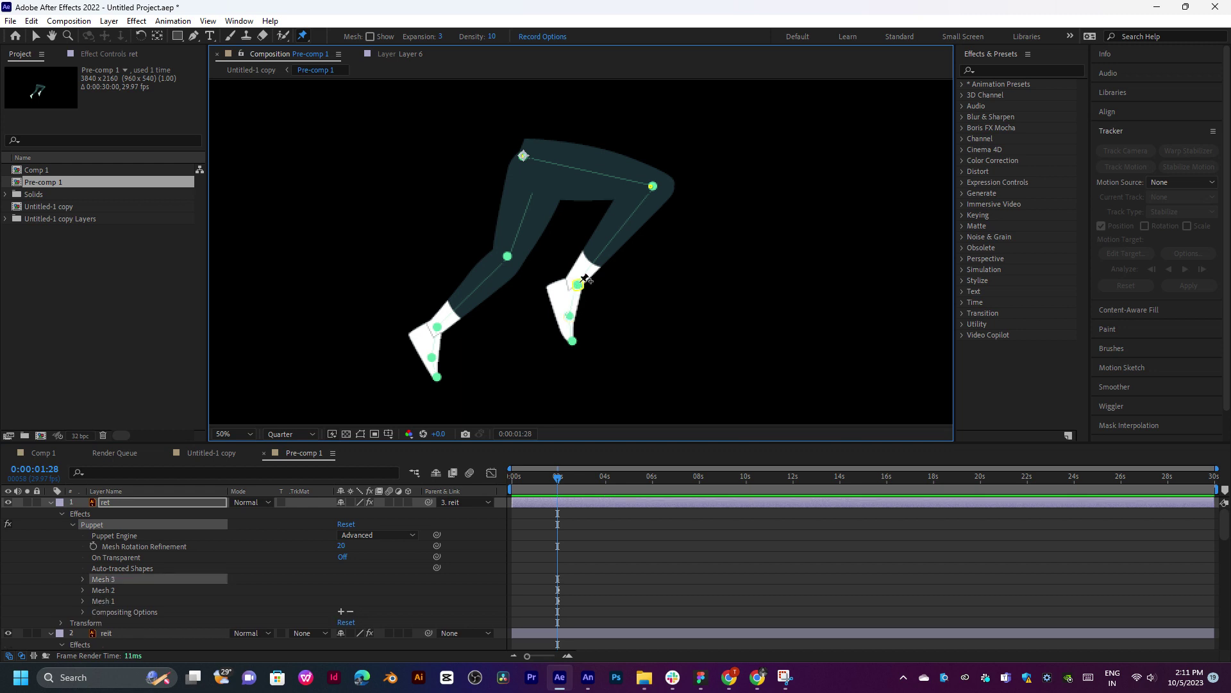
pyautogui.click(572, 340)
pyautogui.click(573, 339)
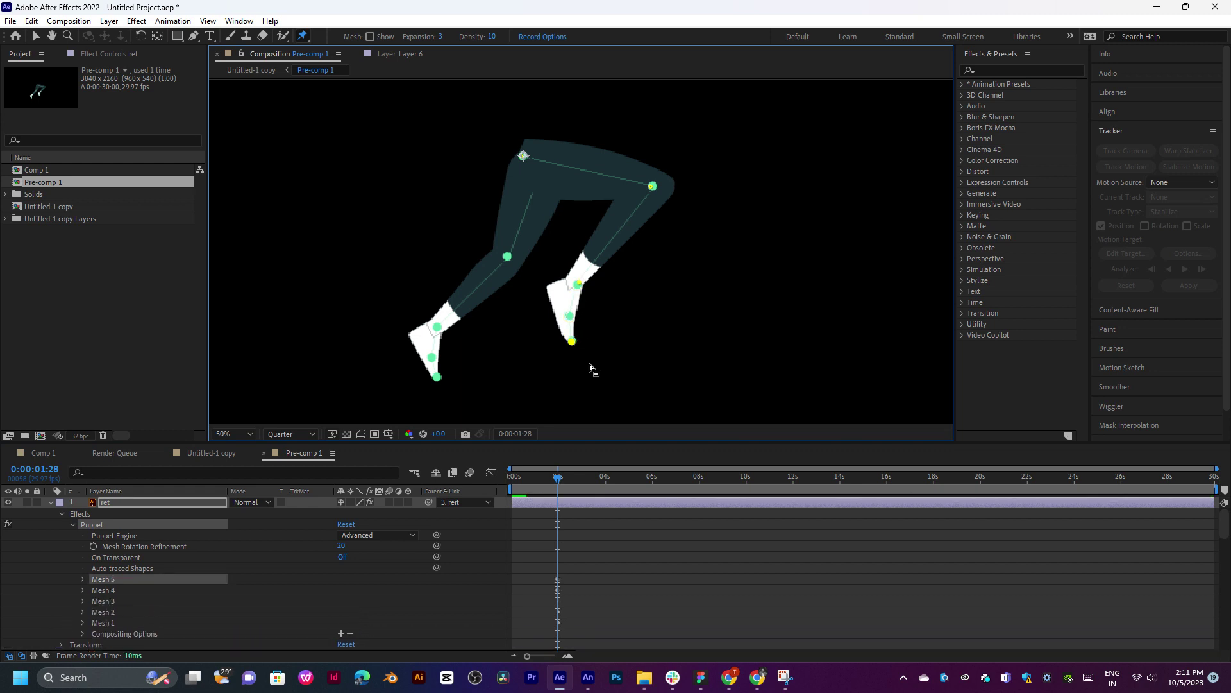
pyautogui.click(570, 315)
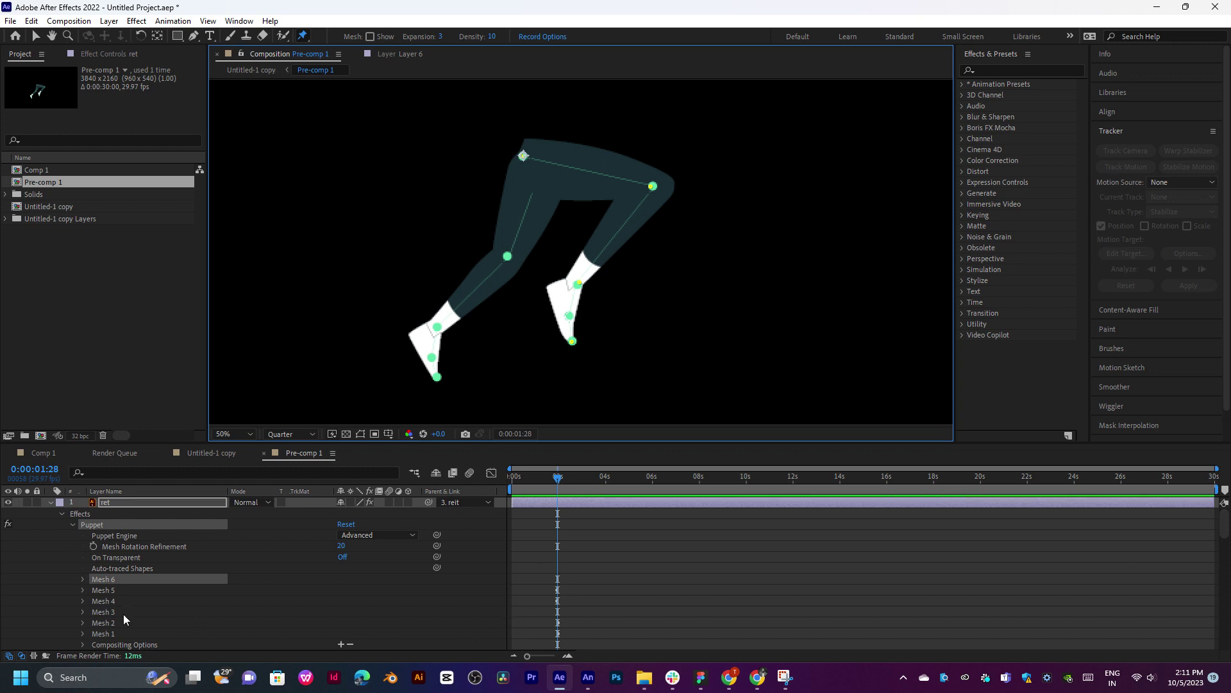
# Check Mesh 1–6 in ret's Puppet effect and delete the extra Mesh 6
pyautogui.scroll(-2, 123, 614)
pyautogui.click(113, 568)
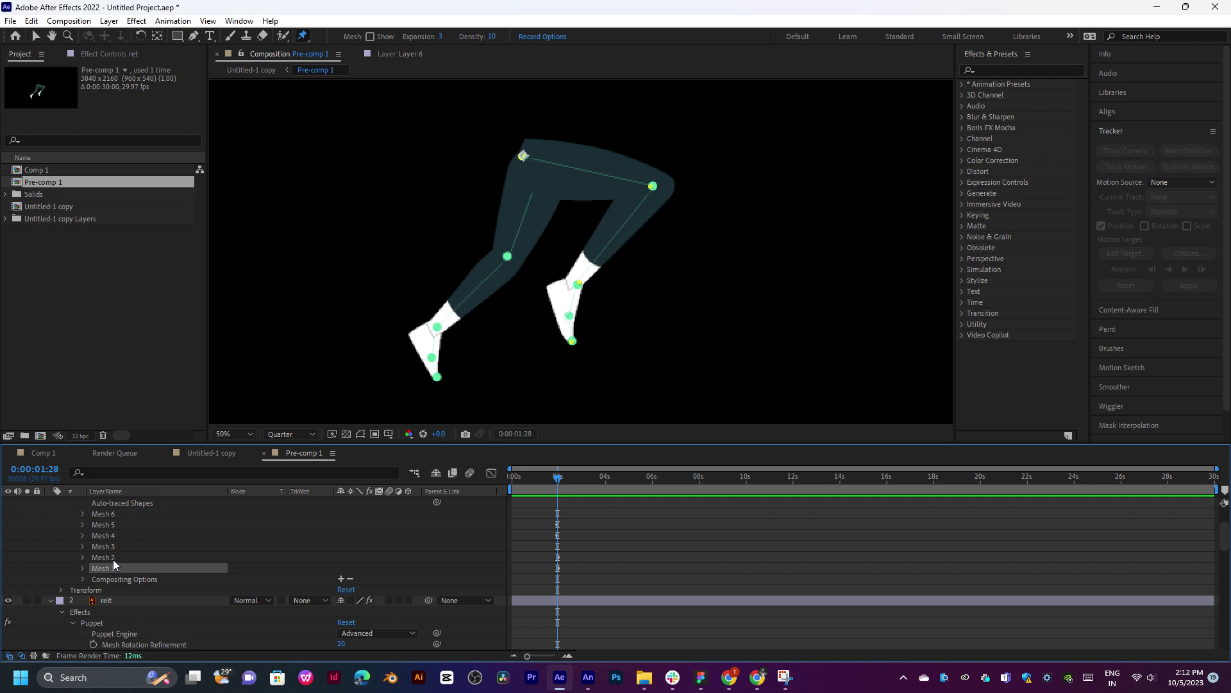
pyautogui.click(114, 560)
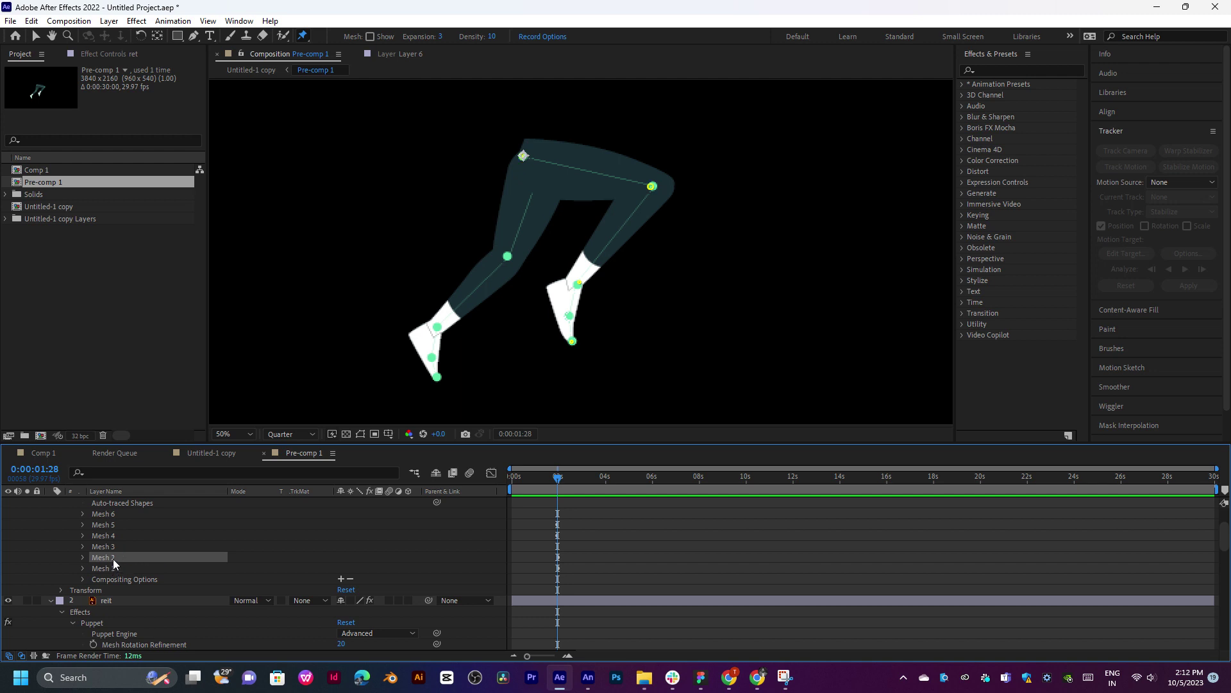
pyautogui.click(117, 548)
pyautogui.click(121, 535)
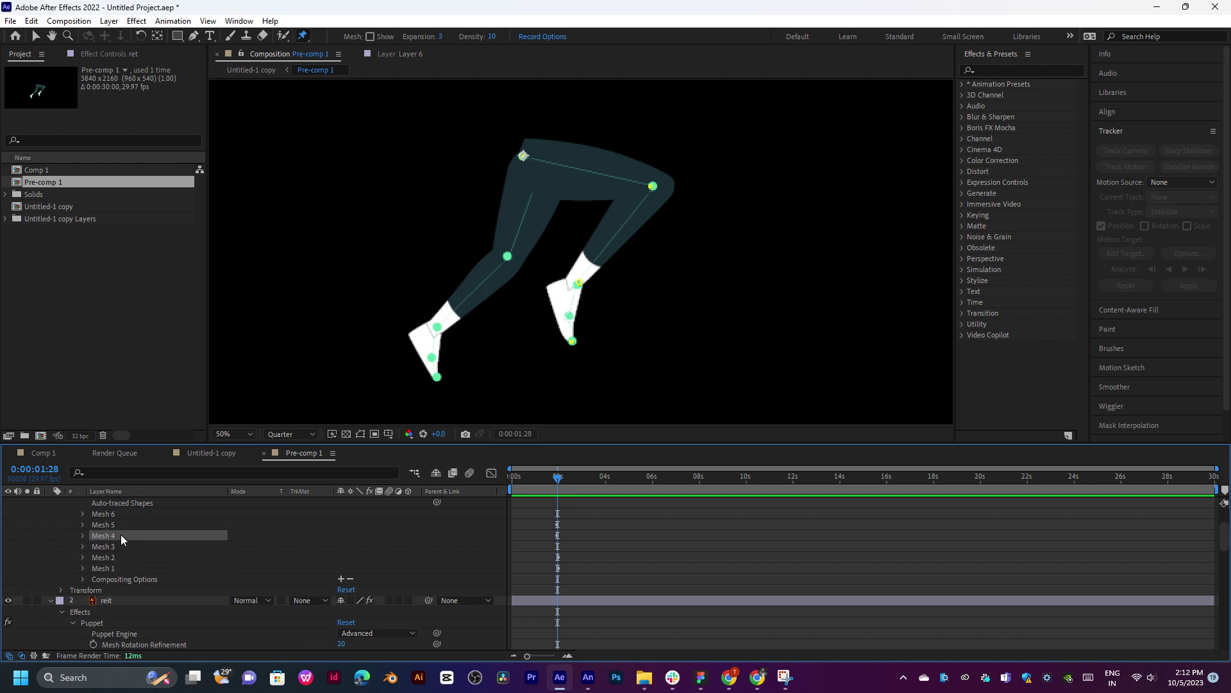
pyautogui.click(119, 524)
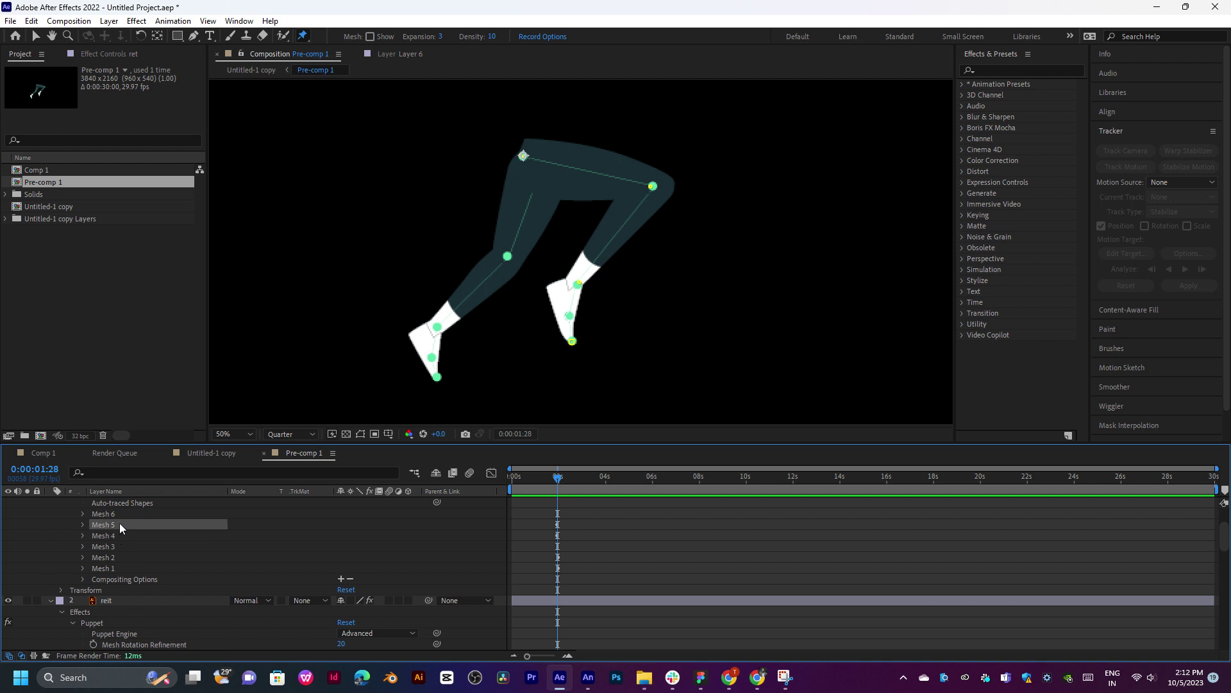
pyautogui.click(122, 515)
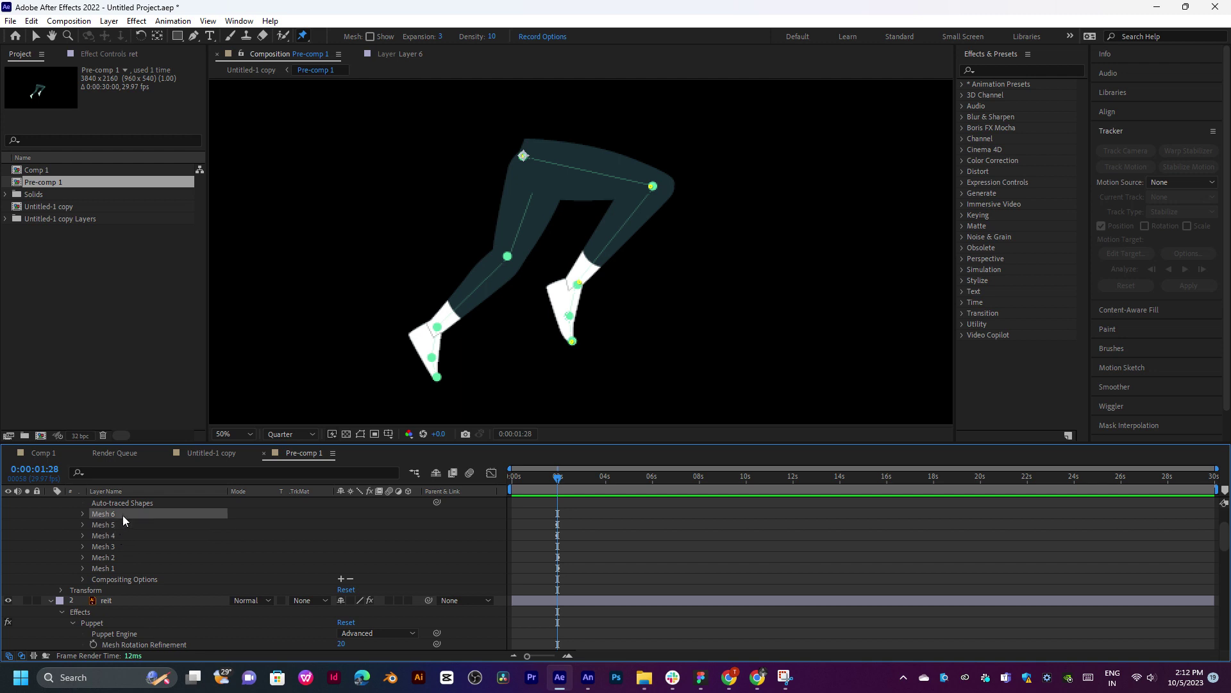
pyautogui.click(118, 521)
pyautogui.click(119, 517)
pyautogui.press('Delete')
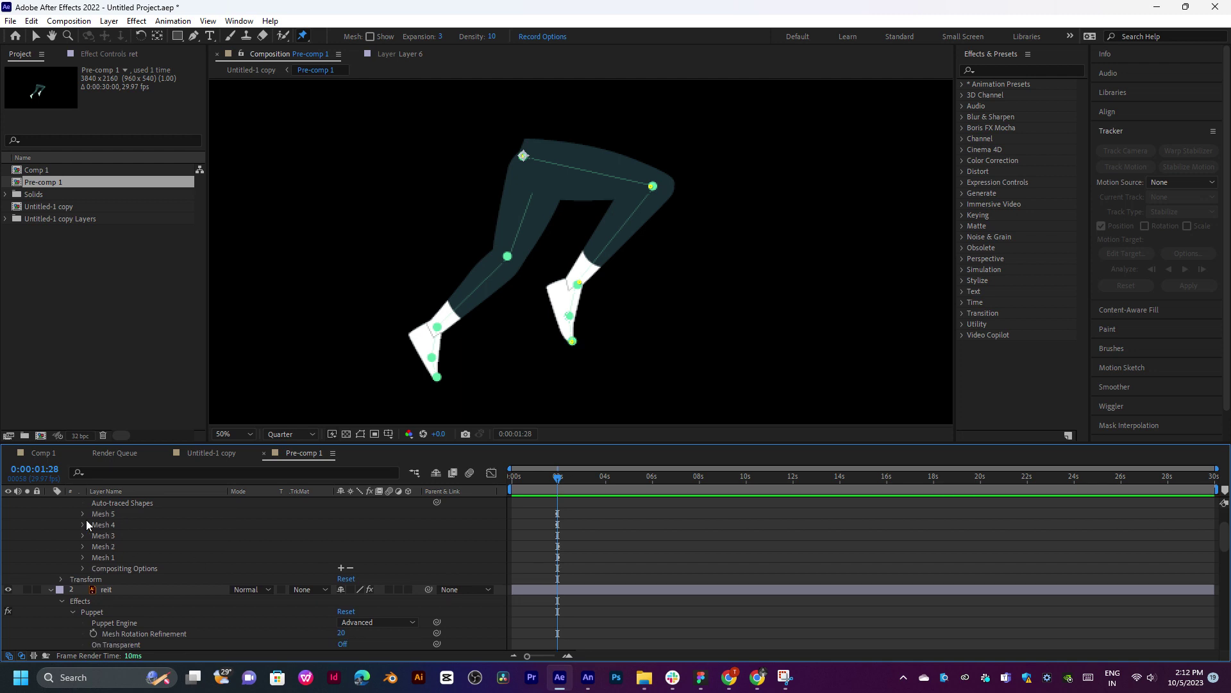
pyautogui.scroll(3, 536, 581)
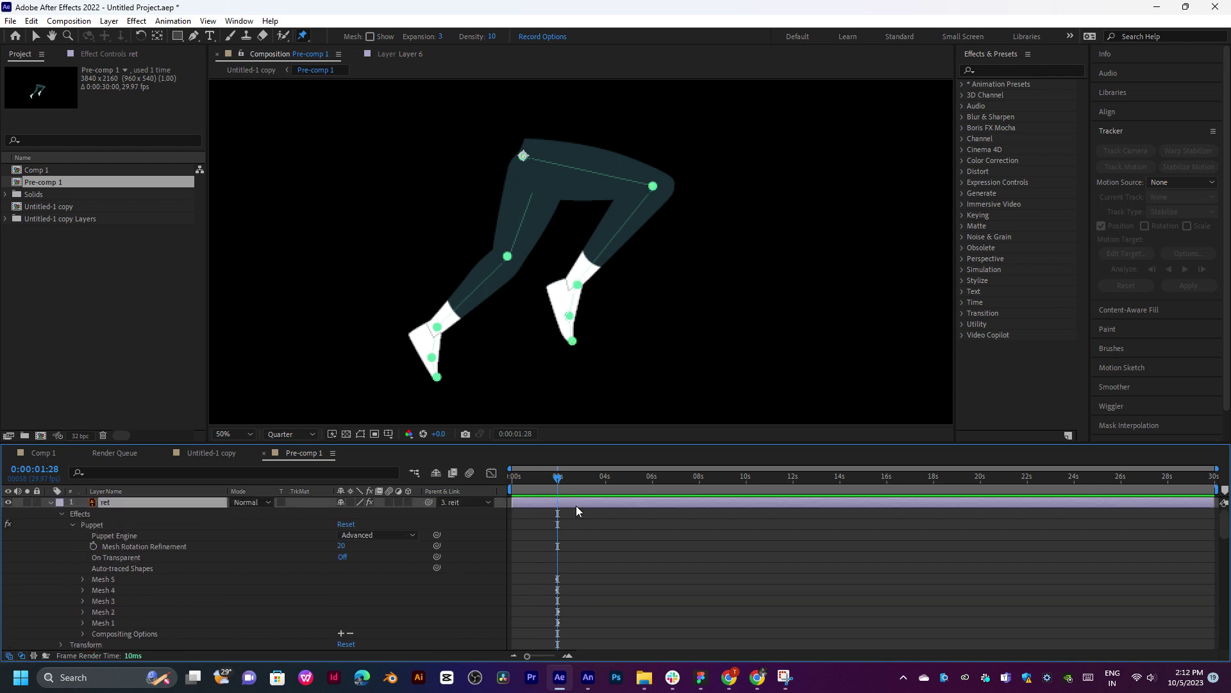
pyautogui.press('u')
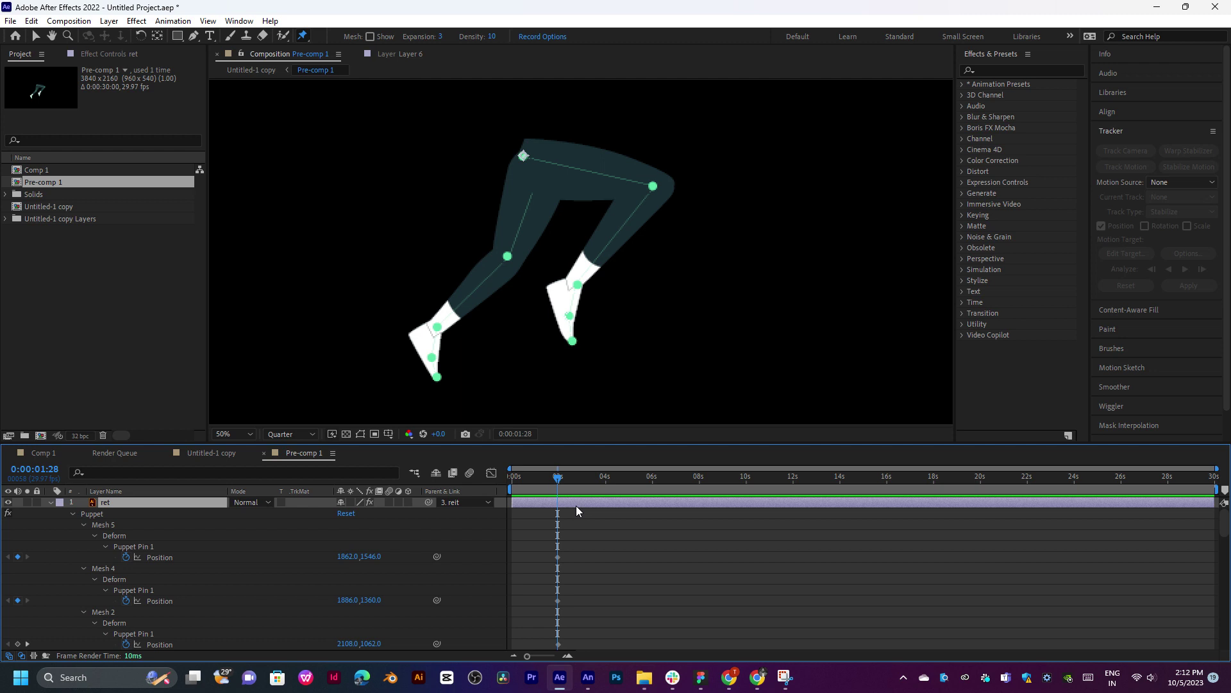
pyautogui.scroll(-1, 576, 505)
pyautogui.moveTo(570, 487); pyautogui.dragTo(607, 489)
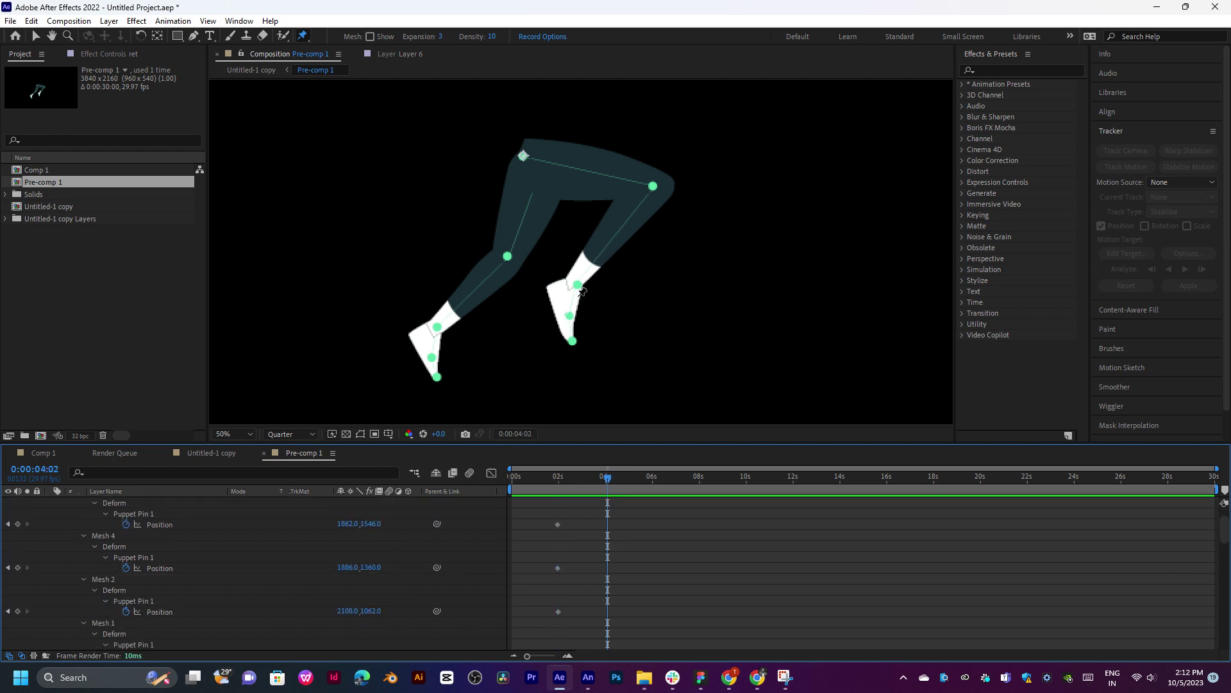
pyautogui.press('v')
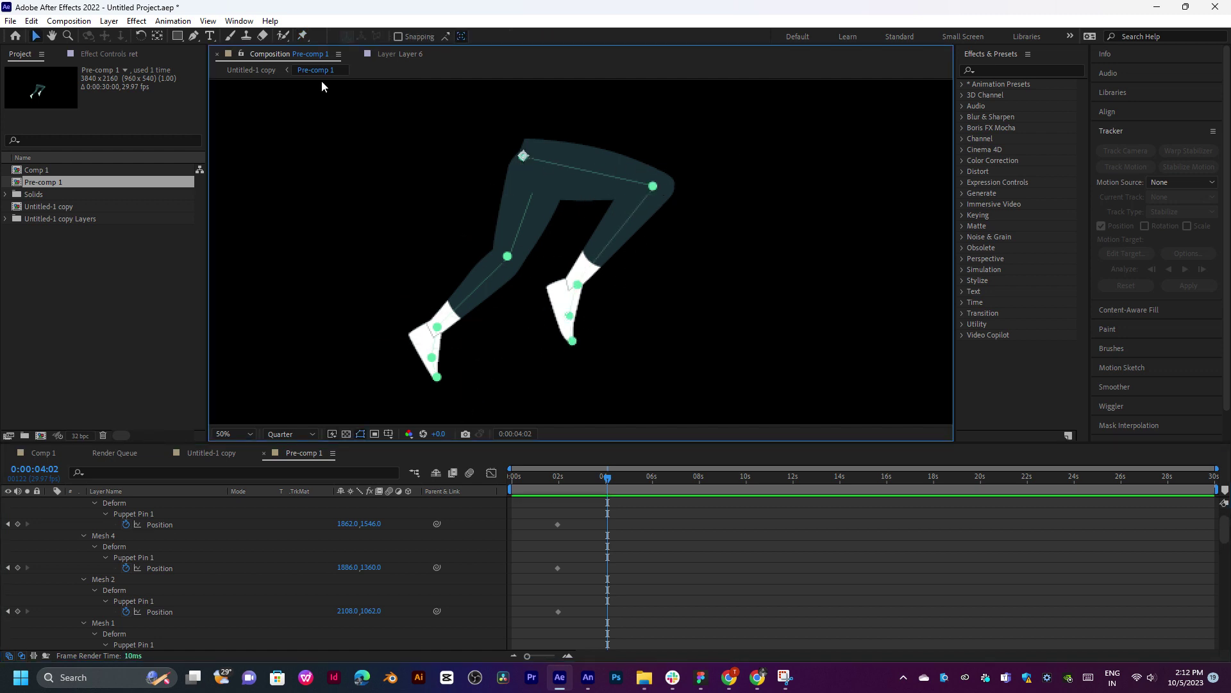
pyautogui.click(304, 36)
pyautogui.moveTo(695, 141)
pyautogui.mouseDown()
pyautogui.moveTo(555, 359)
pyautogui.moveTo(653, 348)
pyautogui.mouseUp()
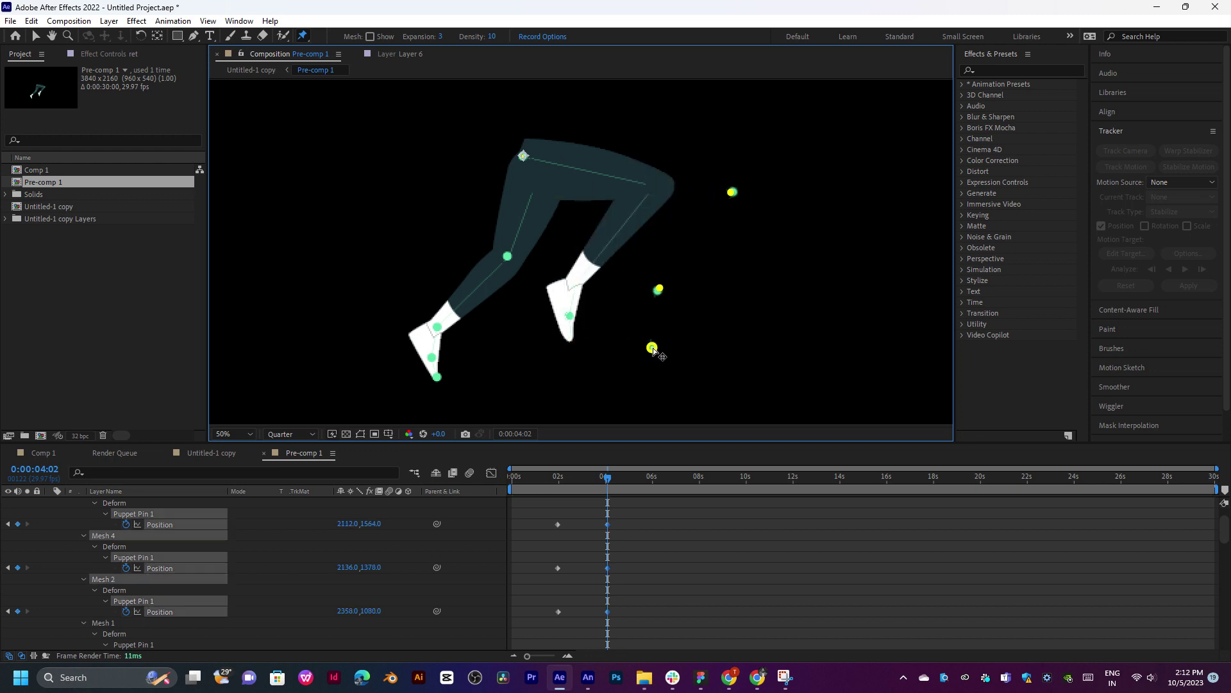
pyautogui.hotkey('ctrl', 'z')
pyautogui.moveTo(574, 346); pyautogui.dragTo(605, 323)
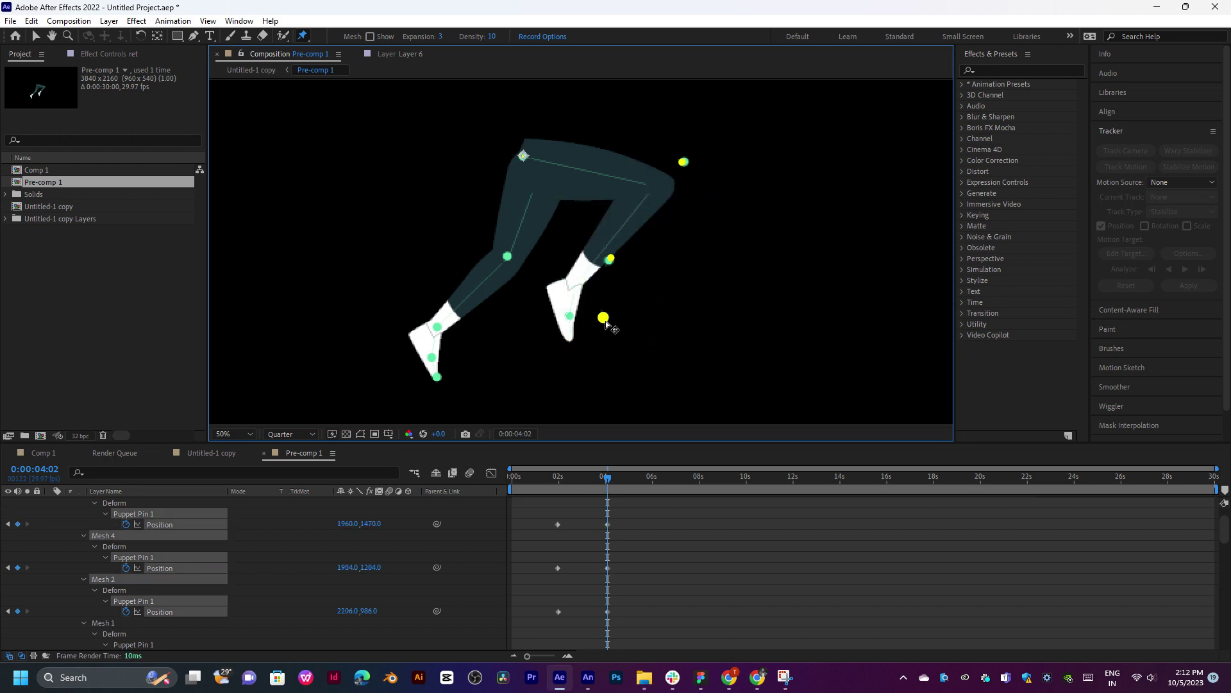
pyautogui.hotkey('ctrl', 'z')
pyautogui.scroll(1, 572, 507)
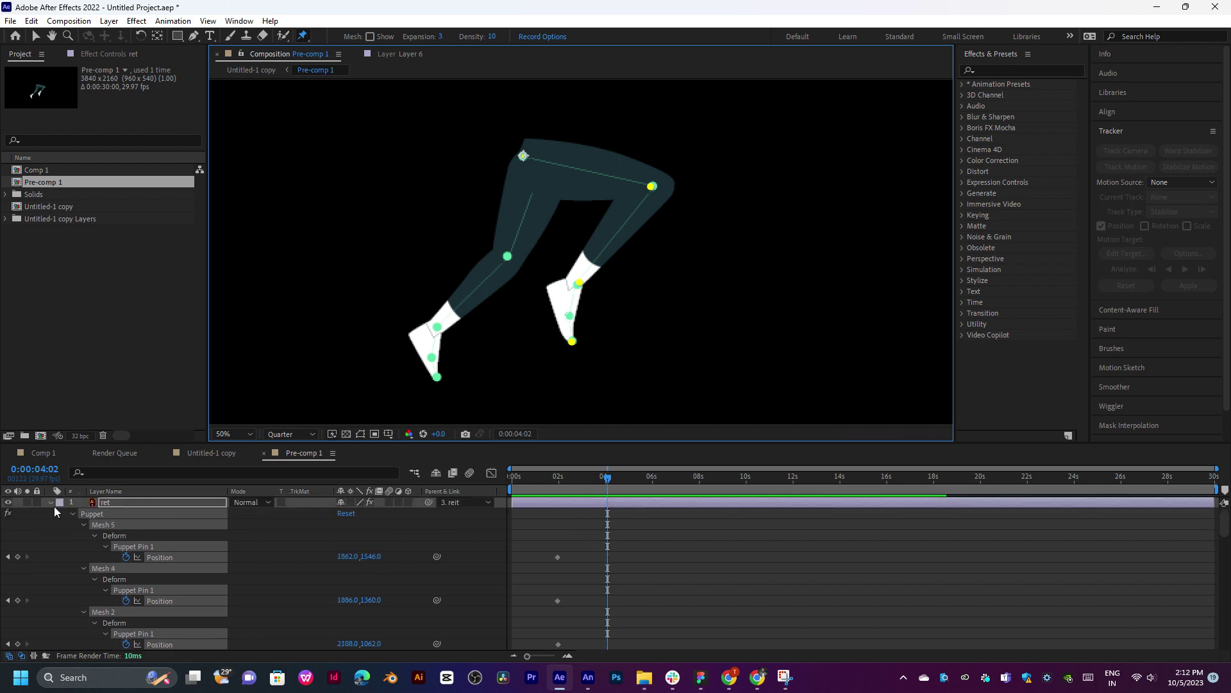
pyautogui.click(26, 503)
pyautogui.click(26, 503)
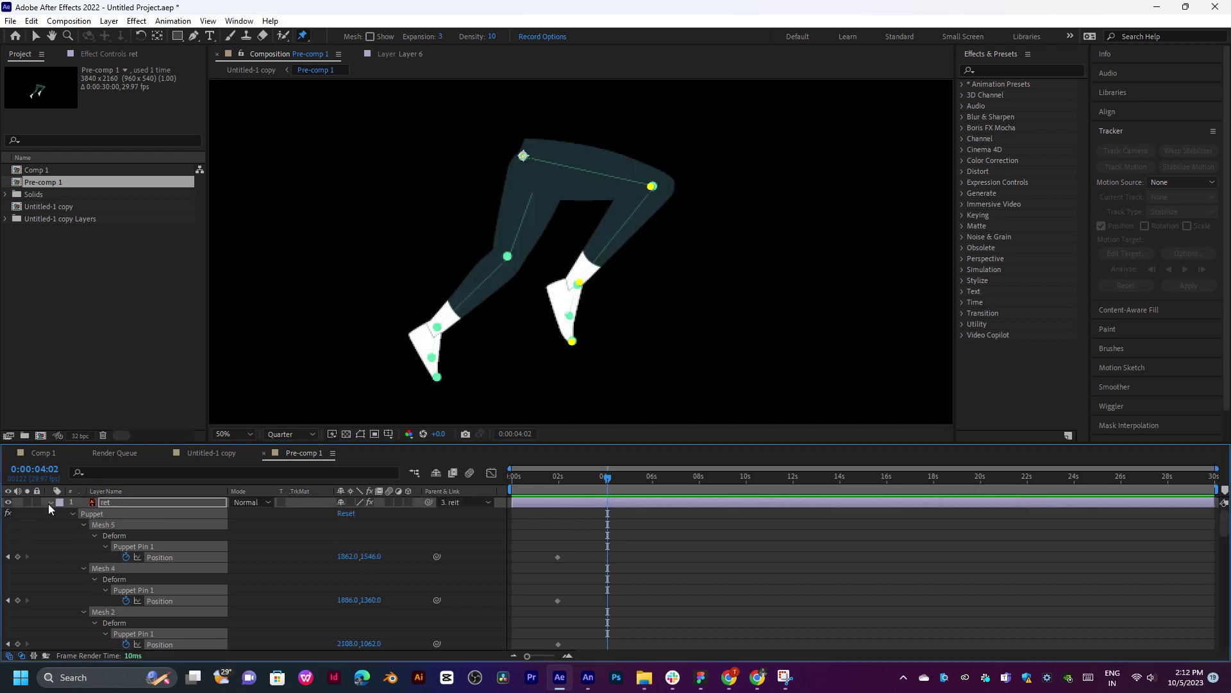
pyautogui.click(49, 503)
# Select reit and try moving its foot pins to the right, undoing each stretch
pyautogui.click(125, 513)
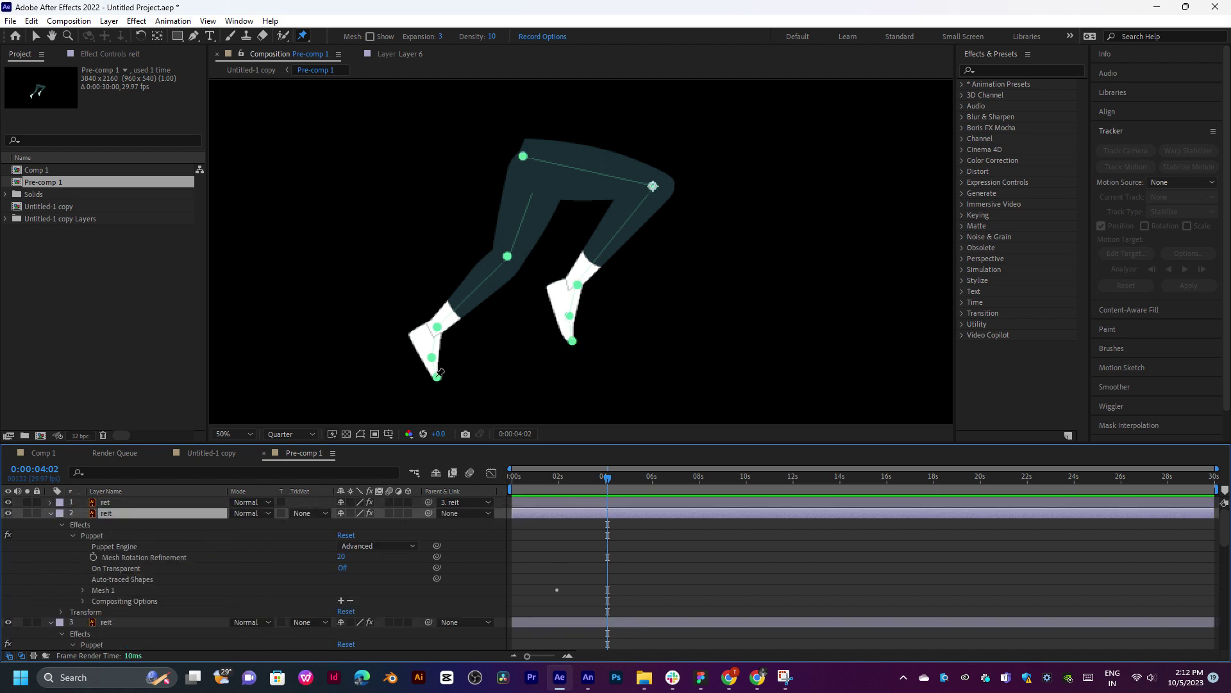
pyautogui.moveTo(573, 341); pyautogui.dragTo(476, 371)
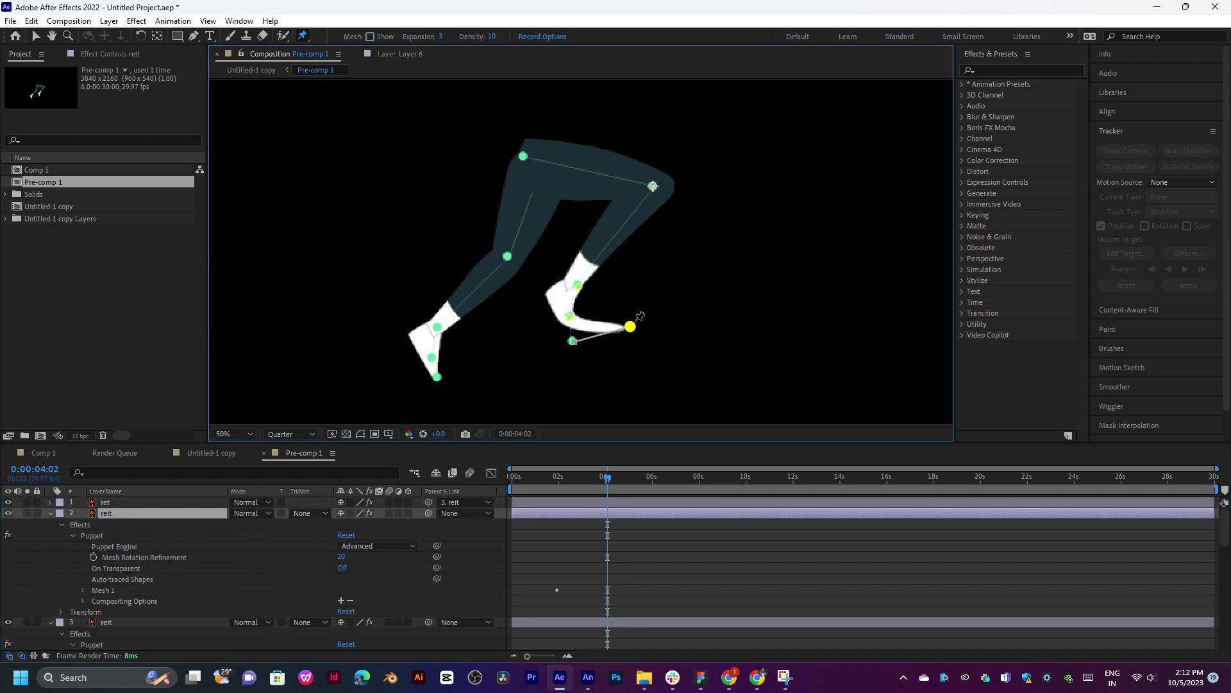
pyautogui.hotkey('ctrl', 'z')
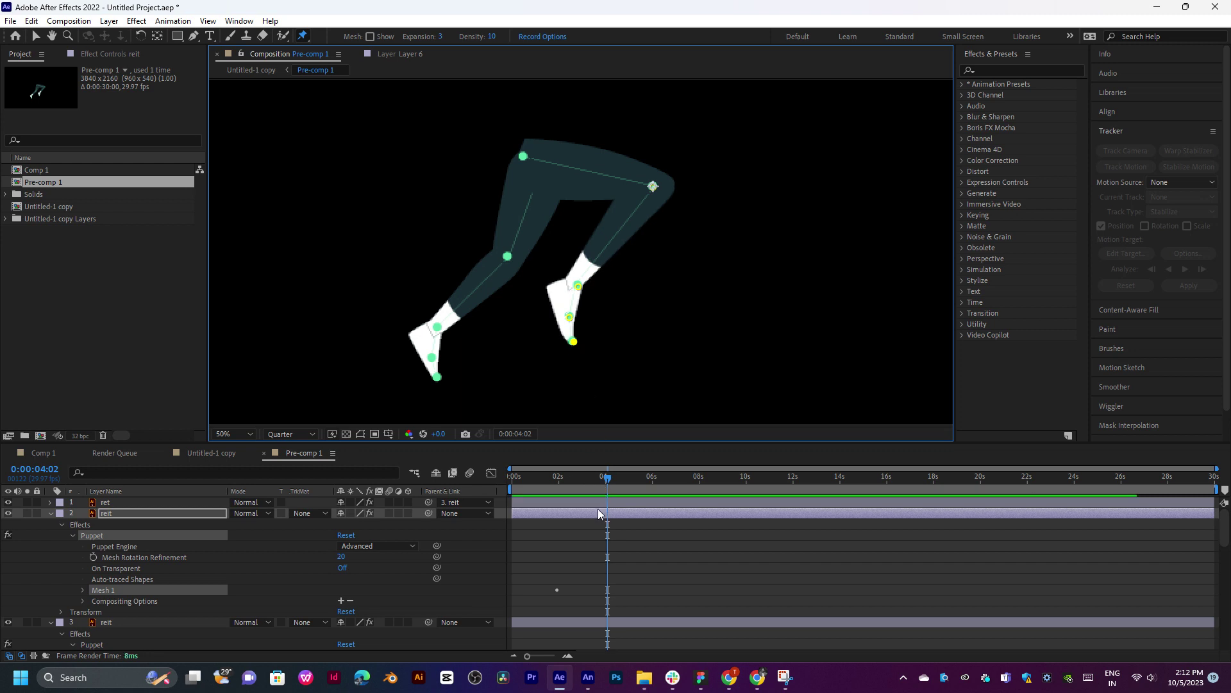
pyautogui.press('u')
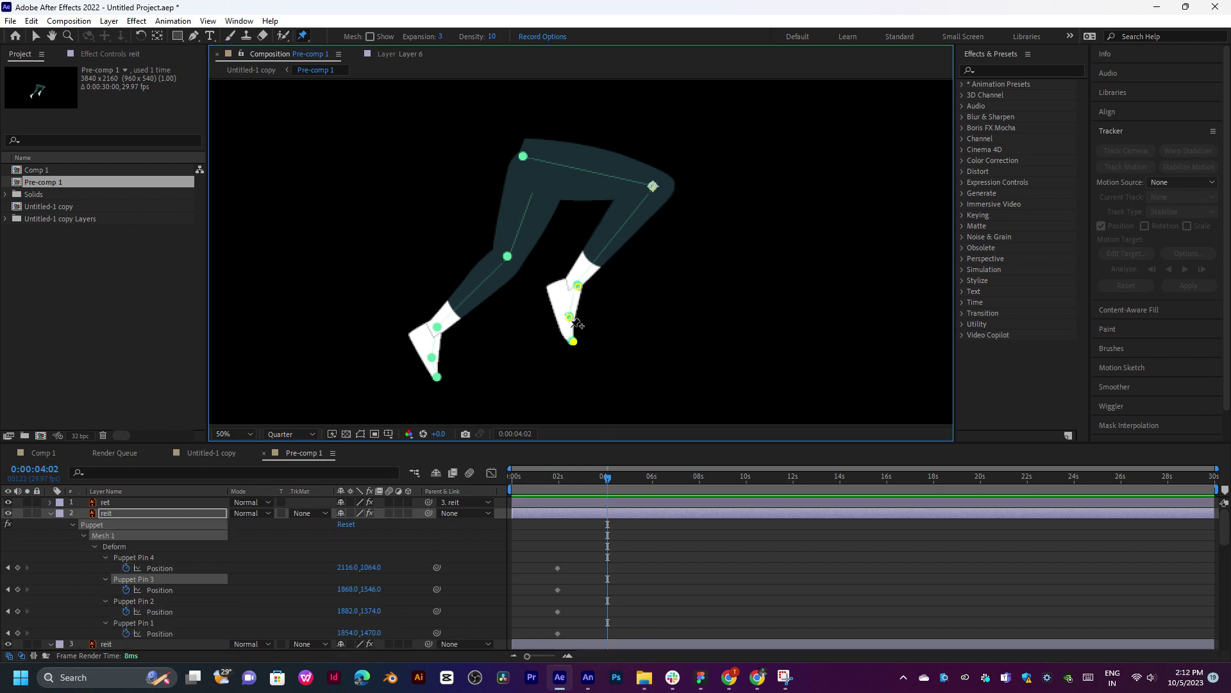
pyautogui.click(573, 340)
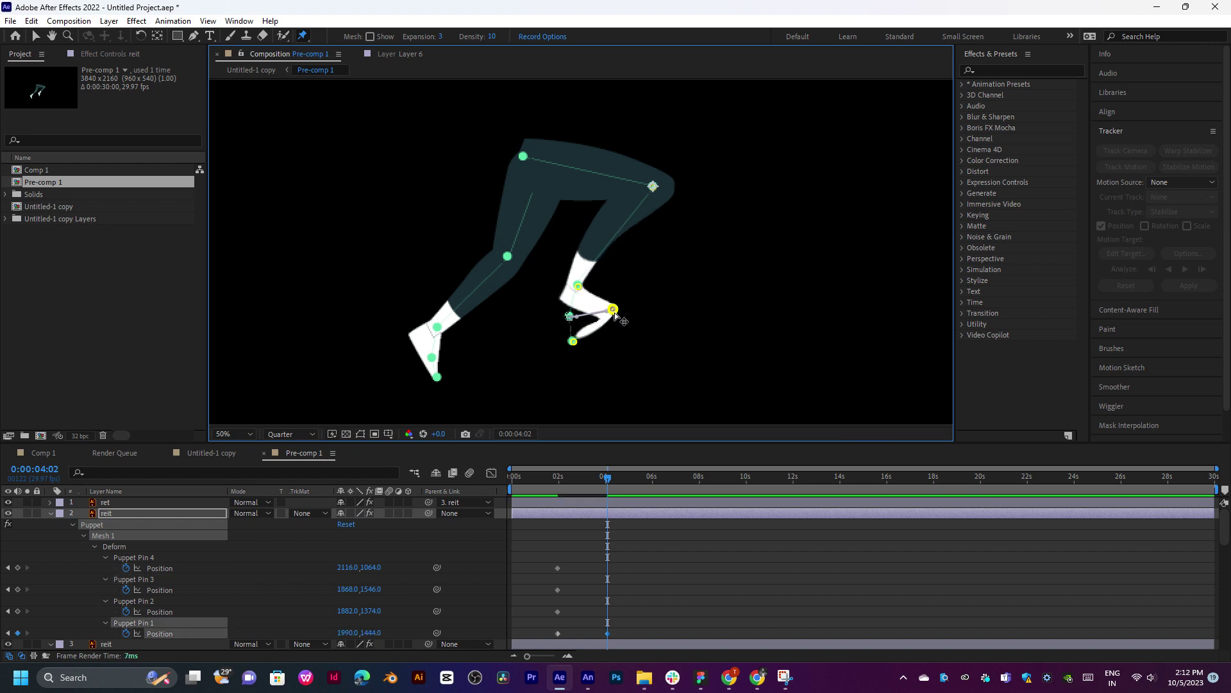
pyautogui.moveTo(533, 273); pyautogui.dragTo(627, 402)
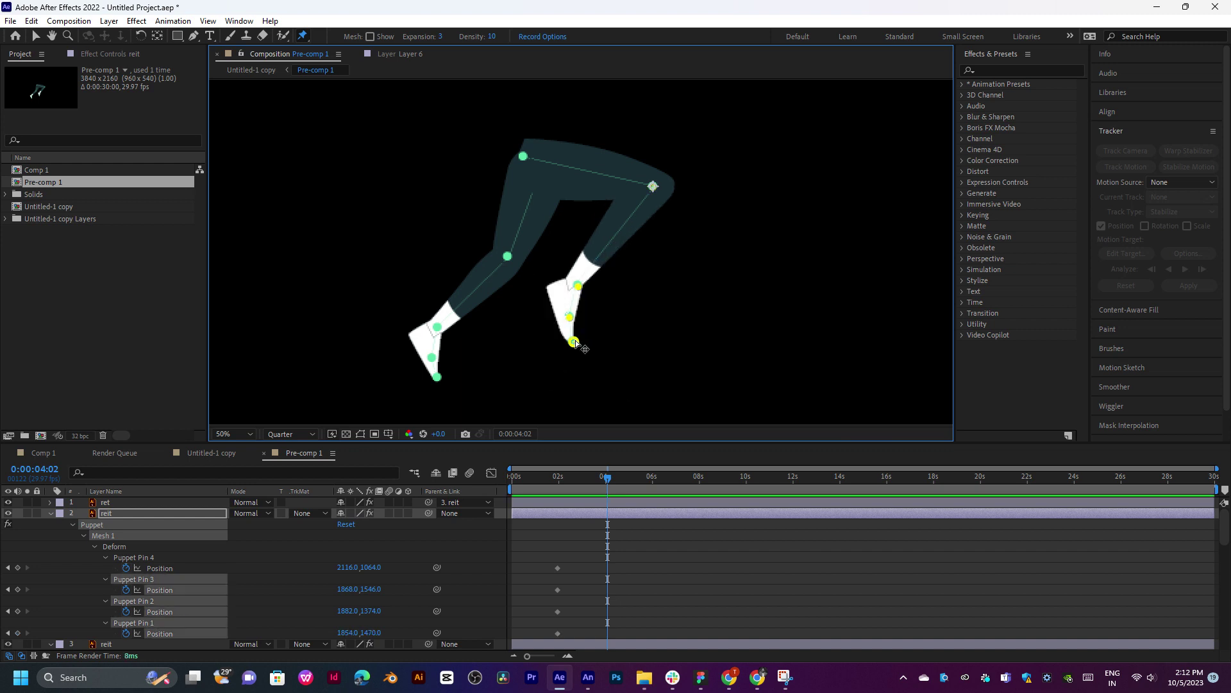
pyautogui.moveTo(564, 334); pyautogui.dragTo(689, 334)
pyautogui.hotkey('ctrl', 'z')
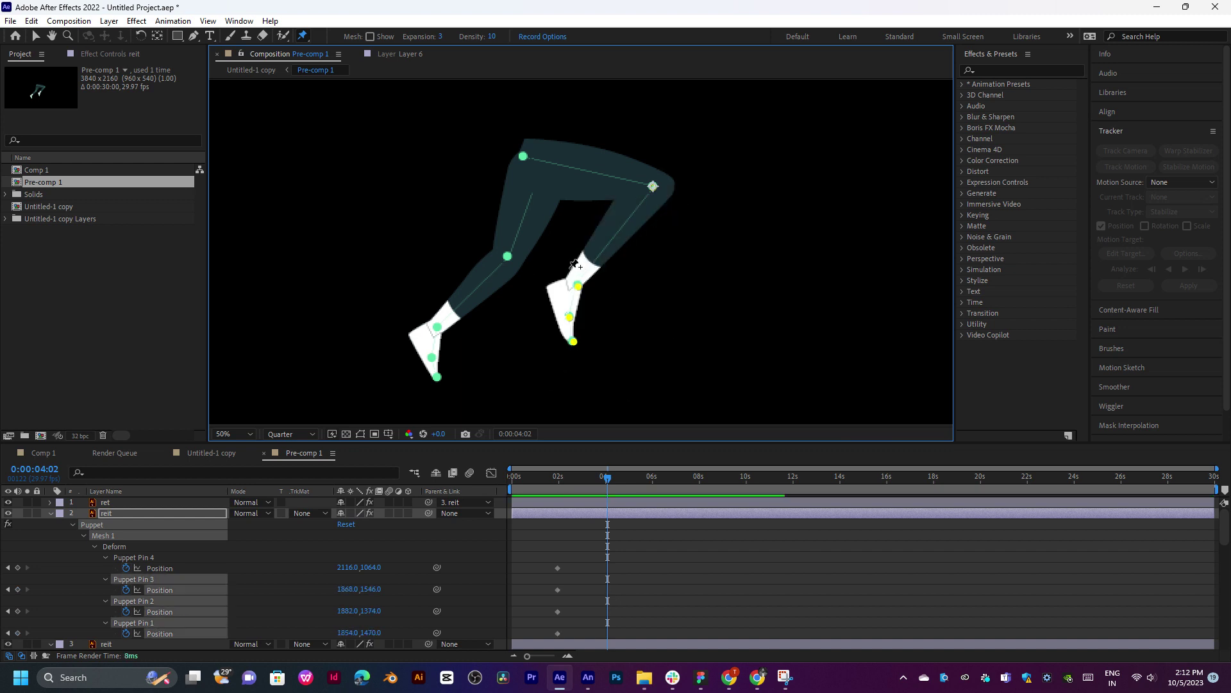
# Move the reit foot pins up-right, test a toe bend, then bring the foot back left
pyautogui.moveTo(550, 266)
pyautogui.mouseDown()
pyautogui.moveTo(593, 358)
pyautogui.moveTo(637, 316)
pyautogui.moveTo(671, 353)
pyautogui.mouseUp()
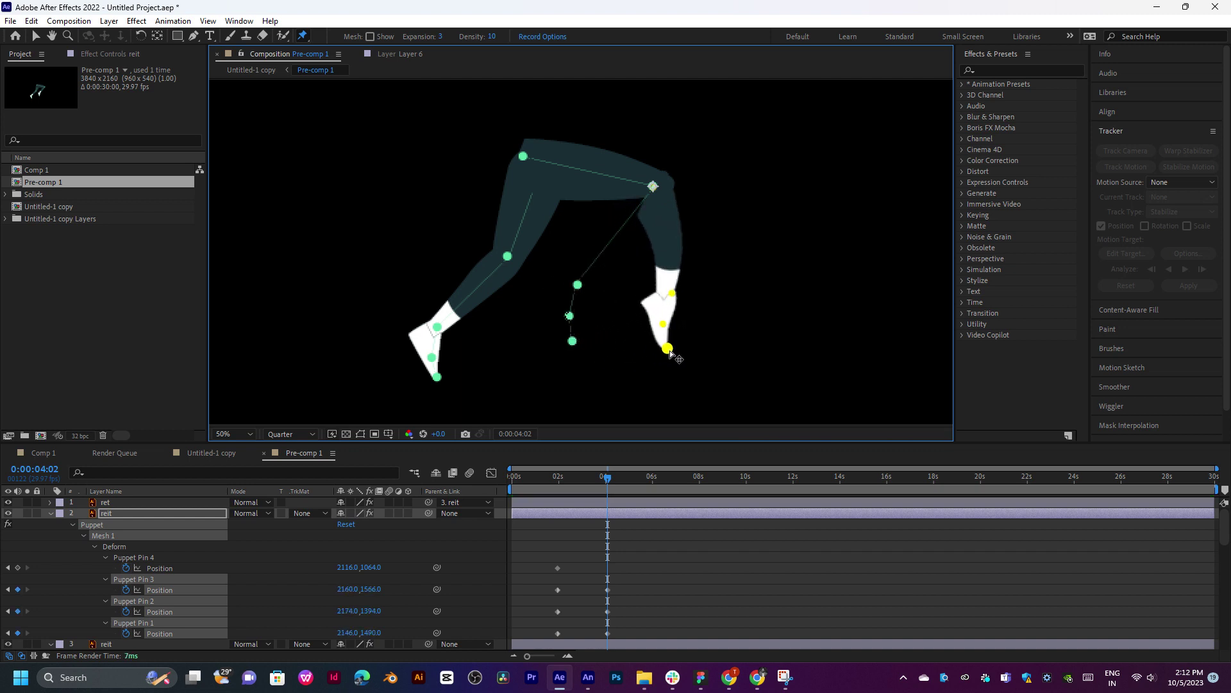
pyautogui.moveTo(670, 353); pyautogui.dragTo(708, 344)
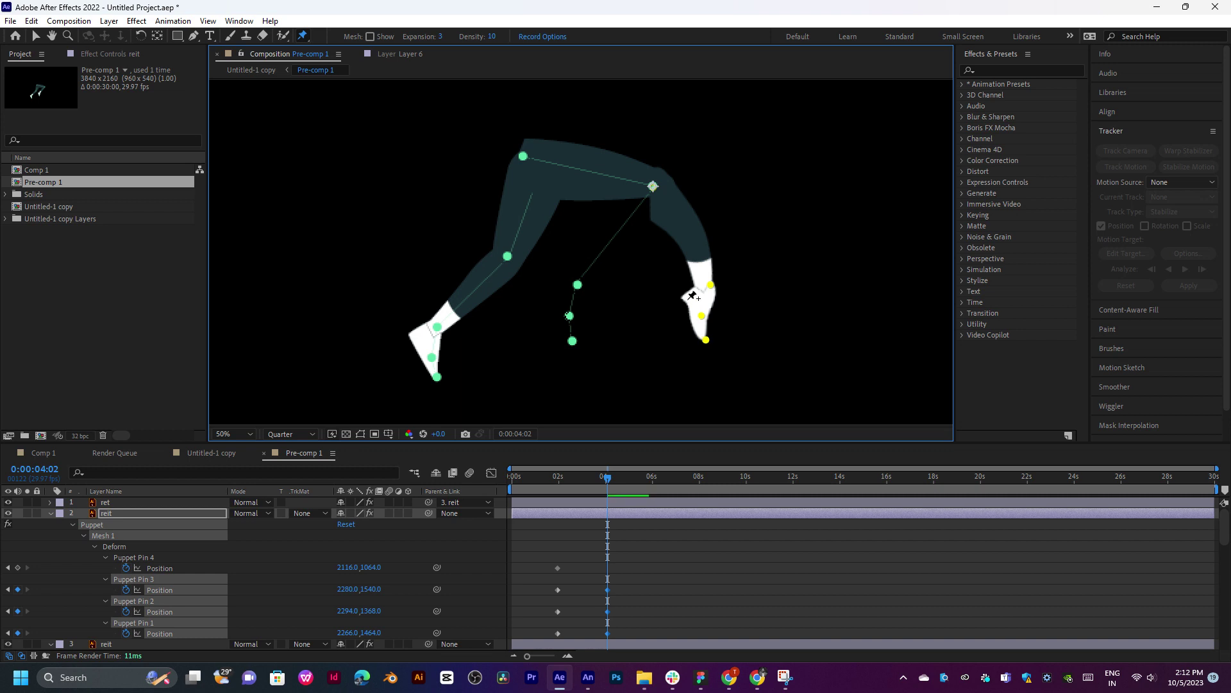
pyautogui.moveTo(692, 296); pyautogui.dragTo(667, 316)
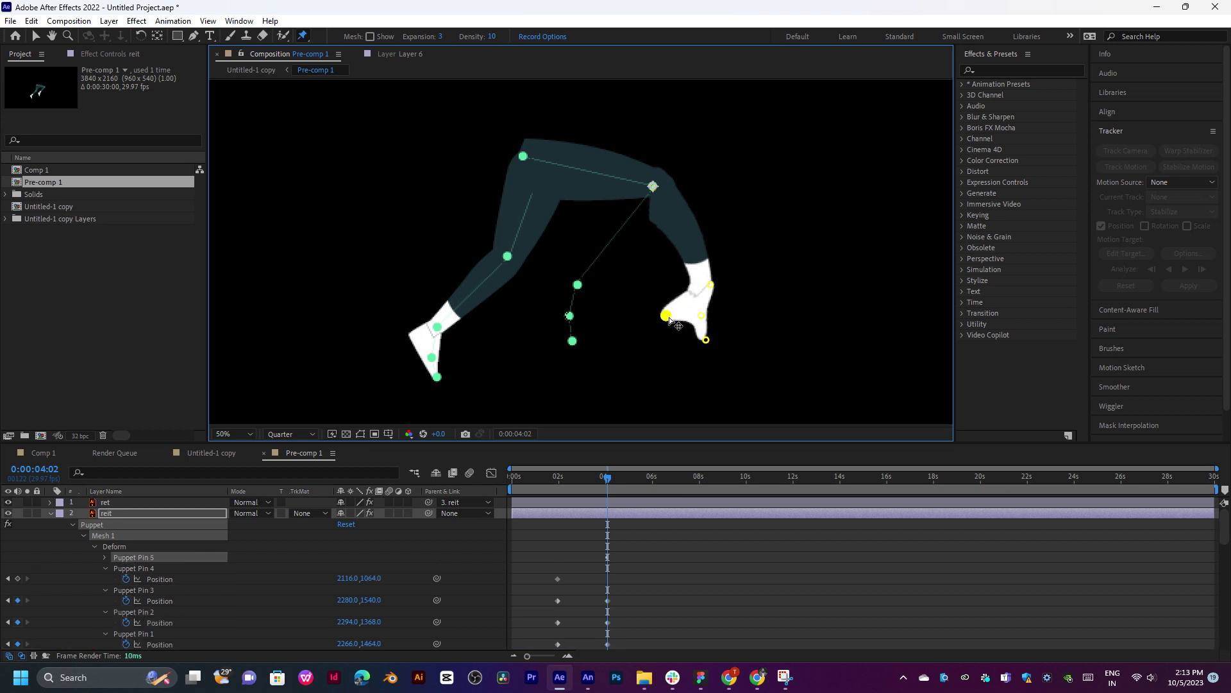
pyautogui.hotkey('ctrl', 'z')
pyautogui.hotkey('ctrl', 'z')
pyautogui.hotkey('ctrl', 'z')
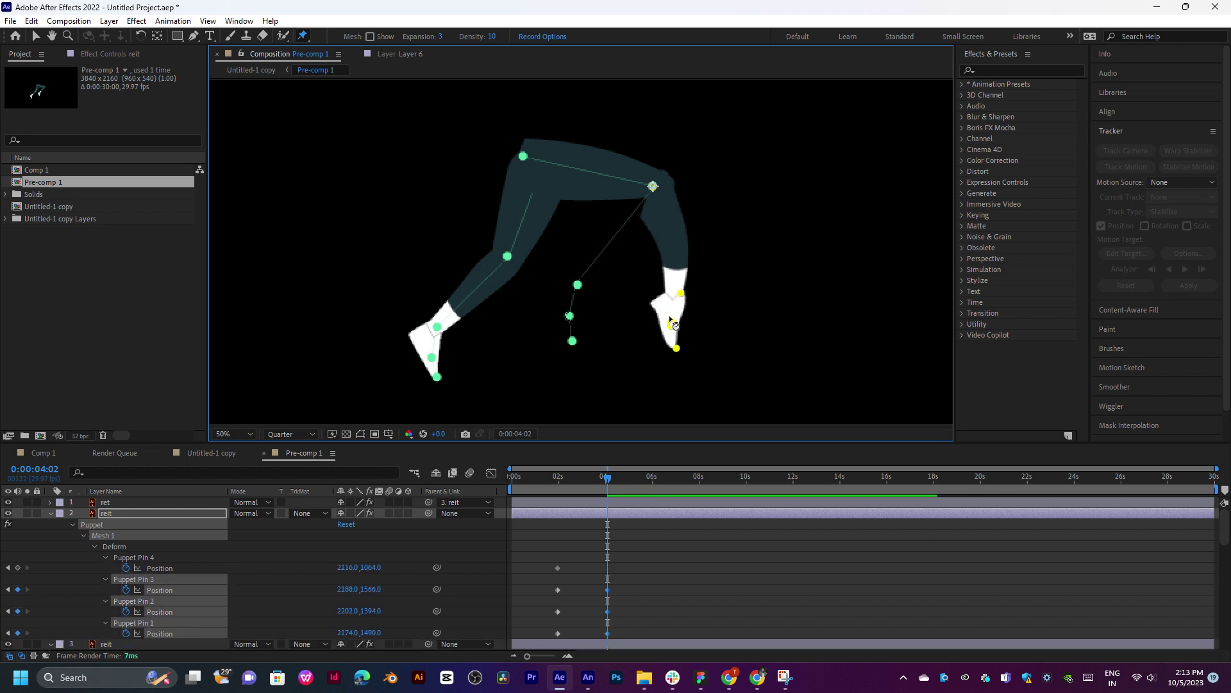
pyautogui.moveTo(670, 321); pyautogui.dragTo(571, 317)
# Add new puppet pins on reit's right foot and right shin
pyautogui.click(550, 288)
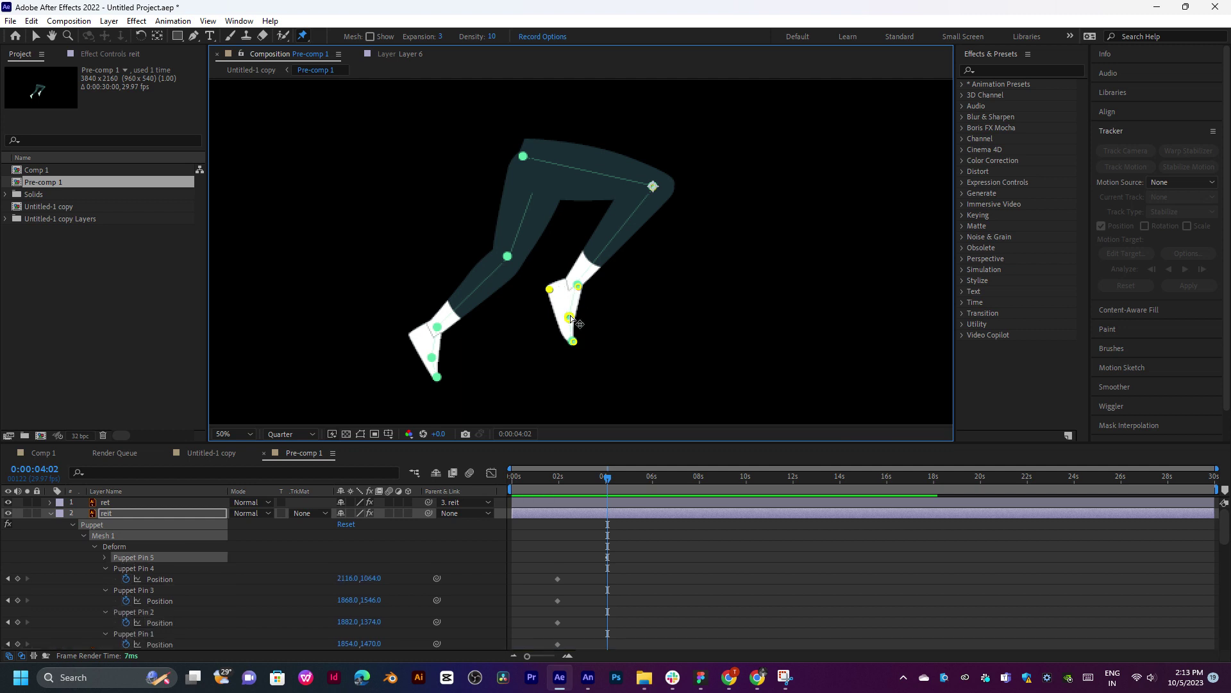
pyautogui.moveTo(535, 271)
pyautogui.mouseDown()
pyautogui.moveTo(590, 349)
pyautogui.moveTo(676, 327)
pyautogui.mouseUp()
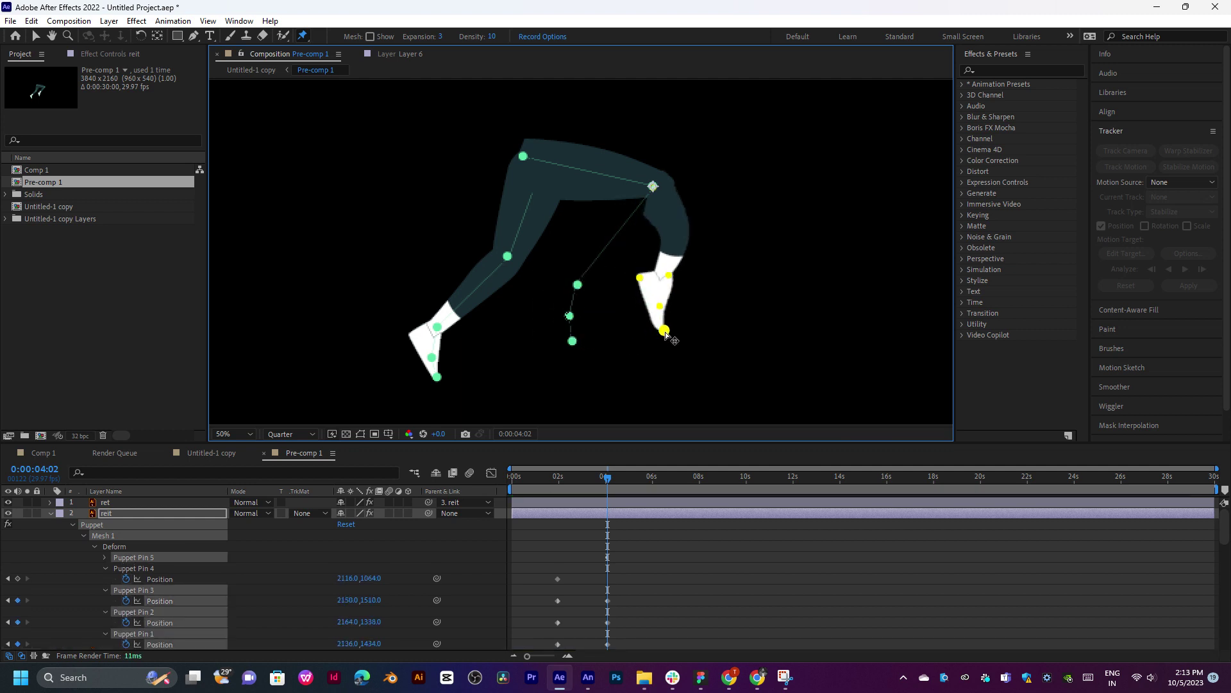
pyautogui.hotkey('ctrl', 'z')
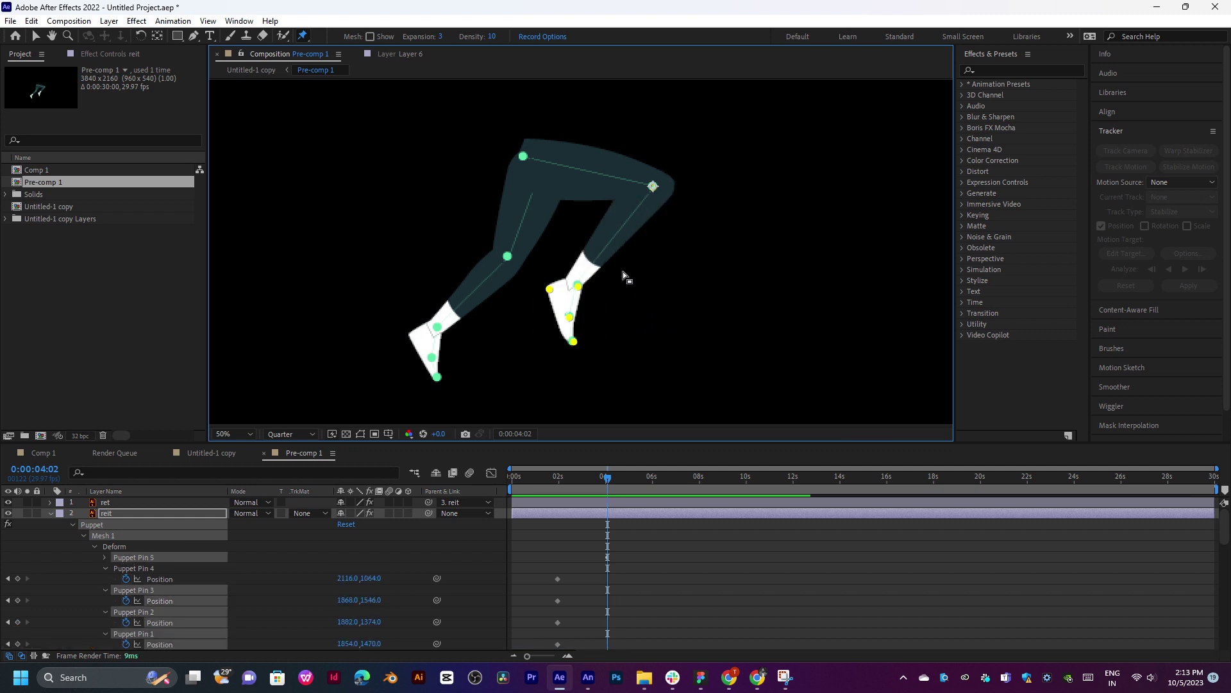
pyautogui.click(593, 241)
# Add puppet pins along reit's right shin, knee and thigh
pyautogui.click(603, 259)
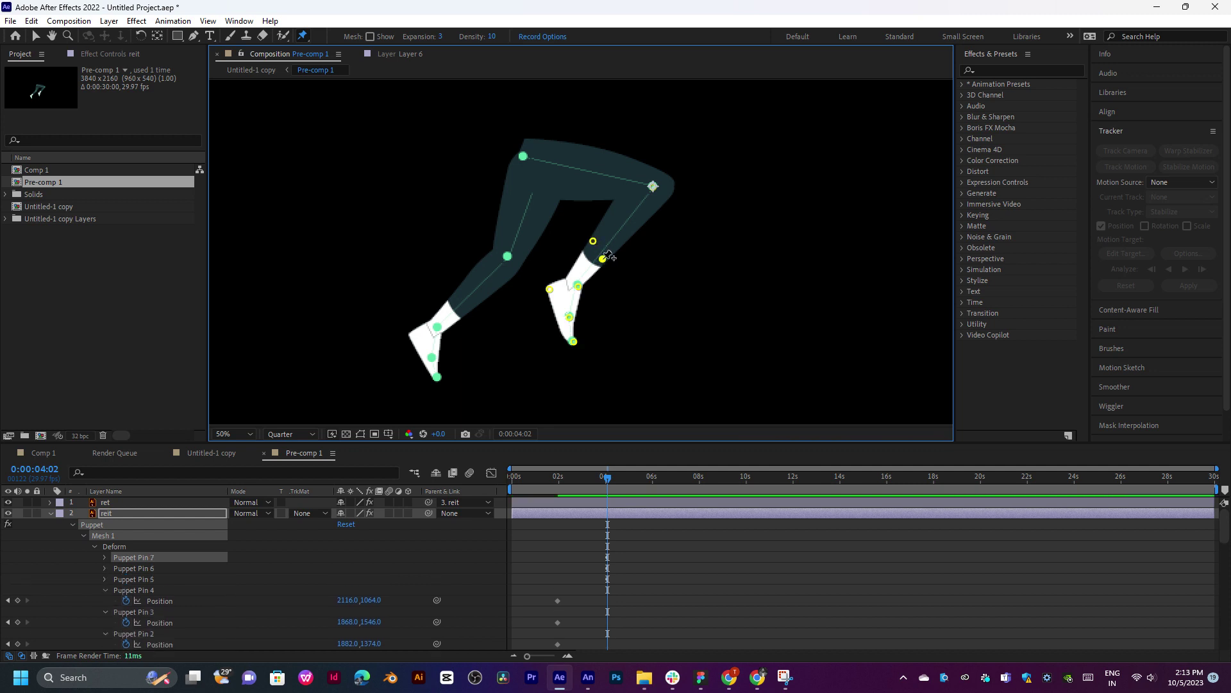
pyautogui.click(570, 273)
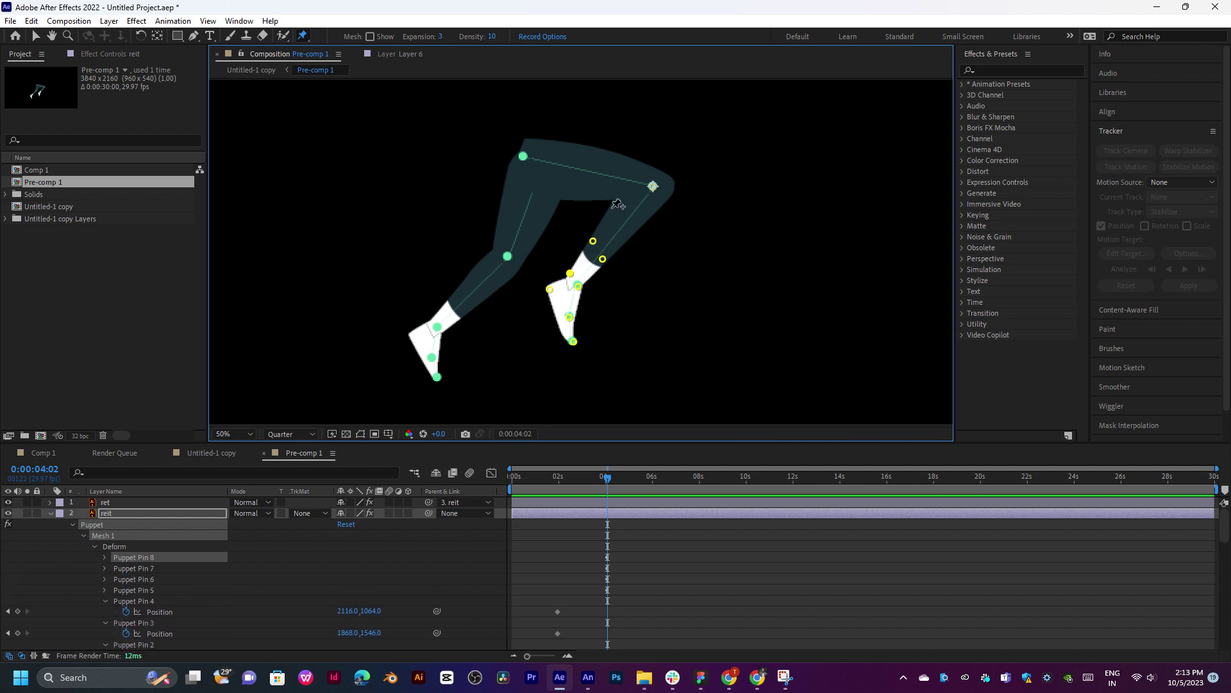
pyautogui.click(615, 203)
pyautogui.click(649, 214)
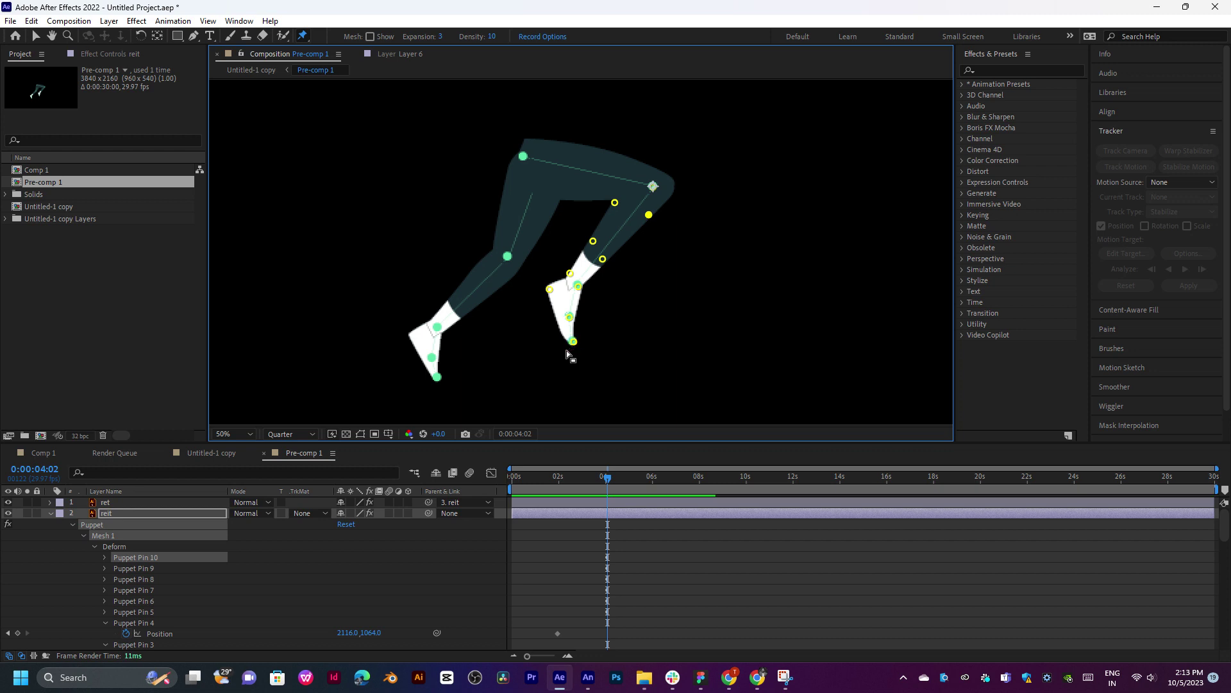
# Marquee-select the lower leg pins and swing the foot to test the bend at 4:02
pyautogui.moveTo(556, 219); pyautogui.dragTo(626, 383)
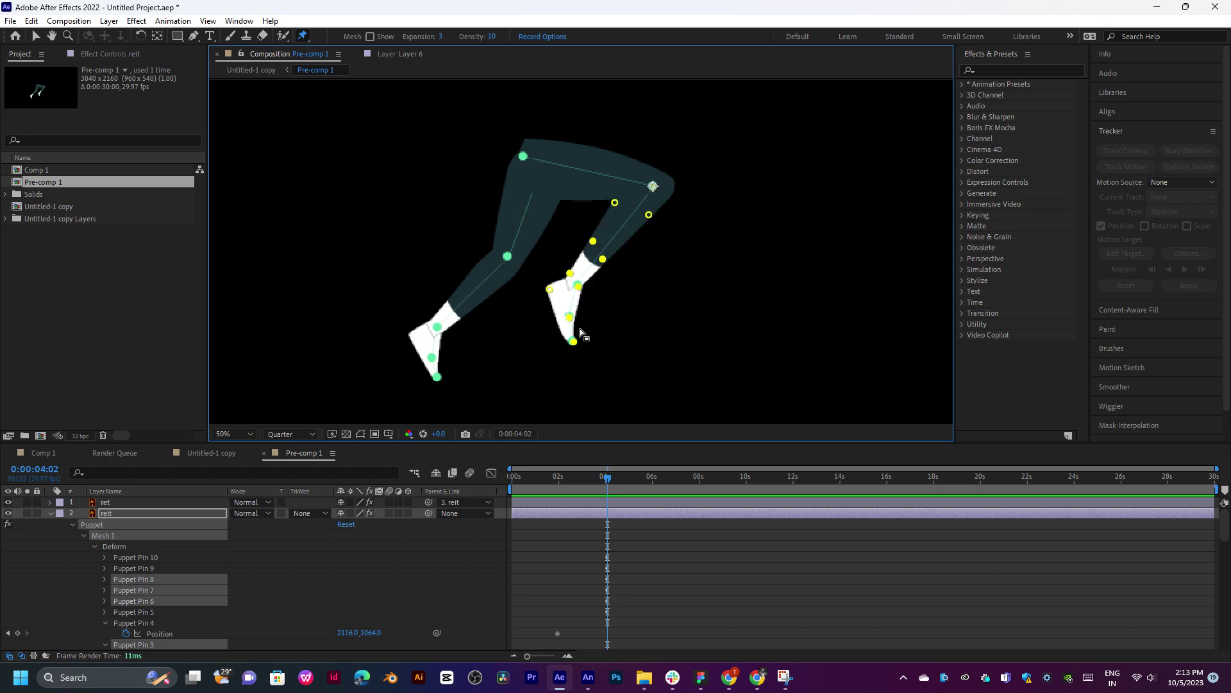
pyautogui.moveTo(574, 343); pyautogui.dragTo(638, 331)
pyautogui.hotkey('ctrl', 'z')
pyautogui.moveTo(715, 202)
pyautogui.mouseDown()
pyautogui.moveTo(545, 356)
pyautogui.moveTo(646, 340)
pyautogui.moveTo(578, 348)
pyautogui.mouseUp()
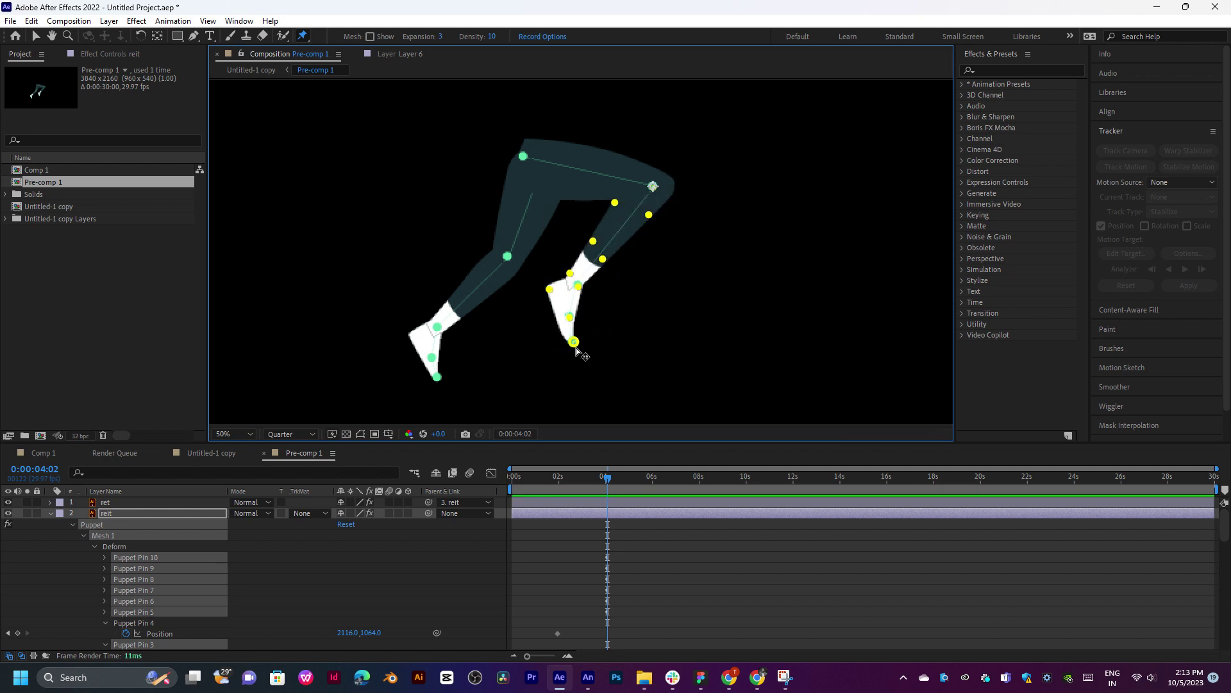
pyautogui.moveTo(576, 348)
pyautogui.mouseDown()
pyautogui.moveTo(576, 366)
pyautogui.moveTo(568, 351)
pyautogui.mouseUp()
pyautogui.press('u')
pyautogui.press('u')
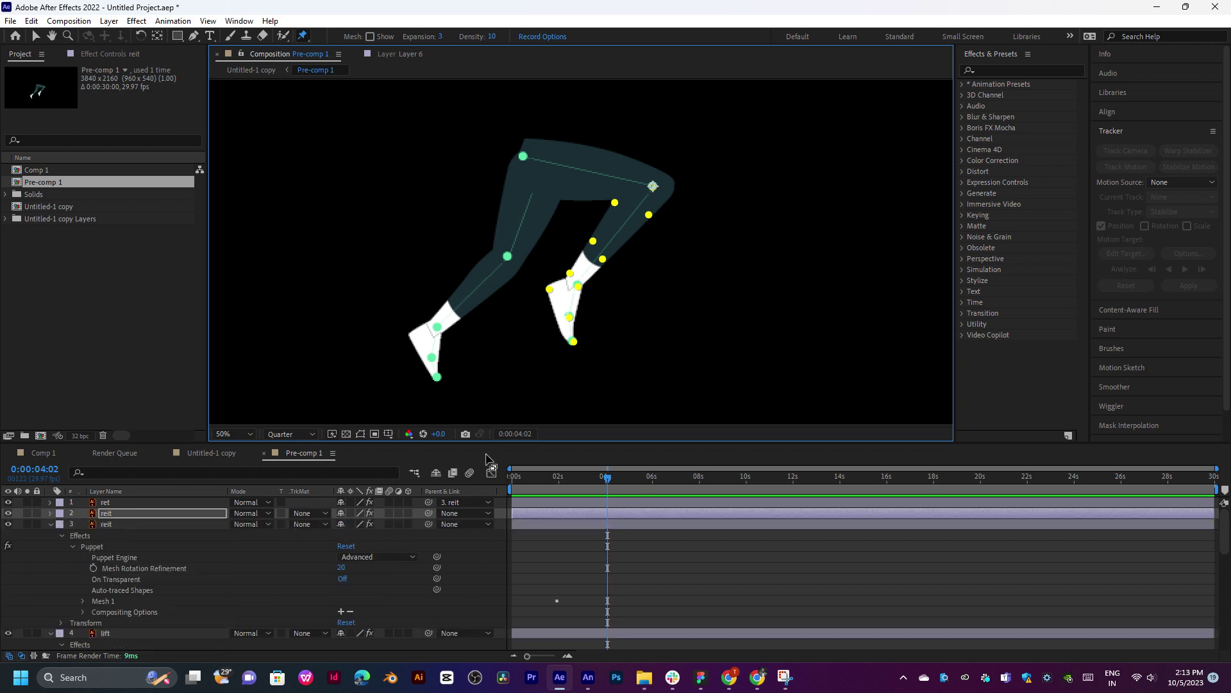
pyautogui.press('u')
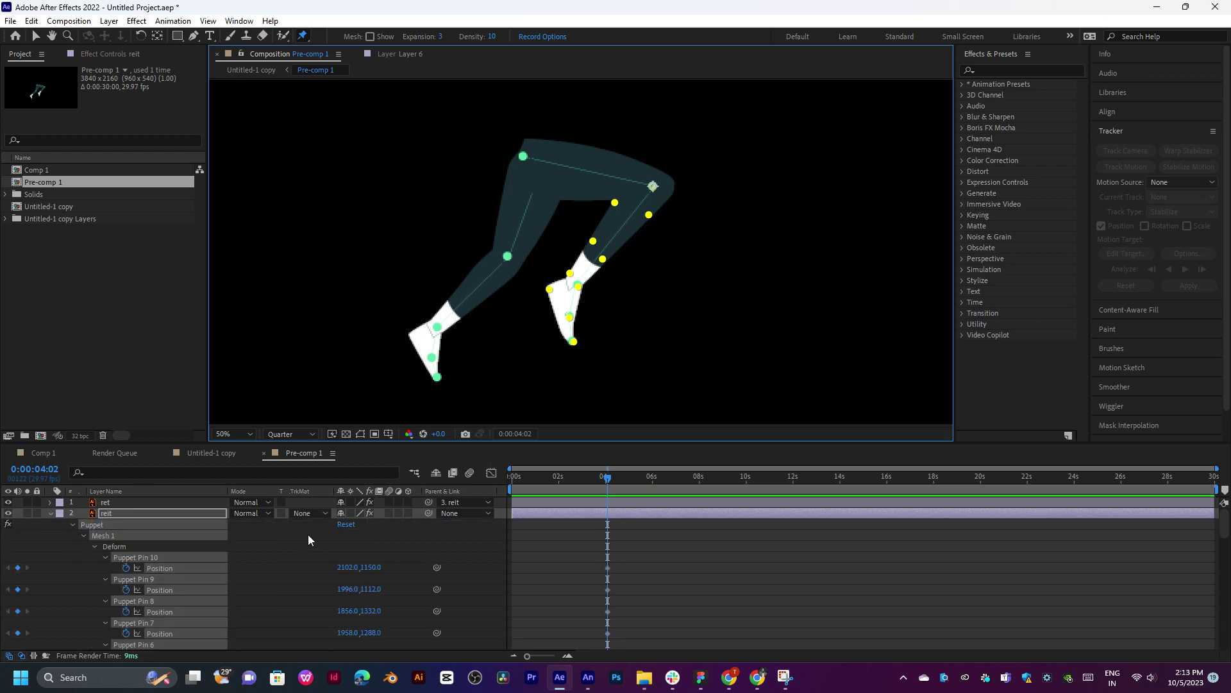
# Reveal reit's Rotation, test-drag the right foot pins, then return to the Selection tool
pyautogui.press('r')
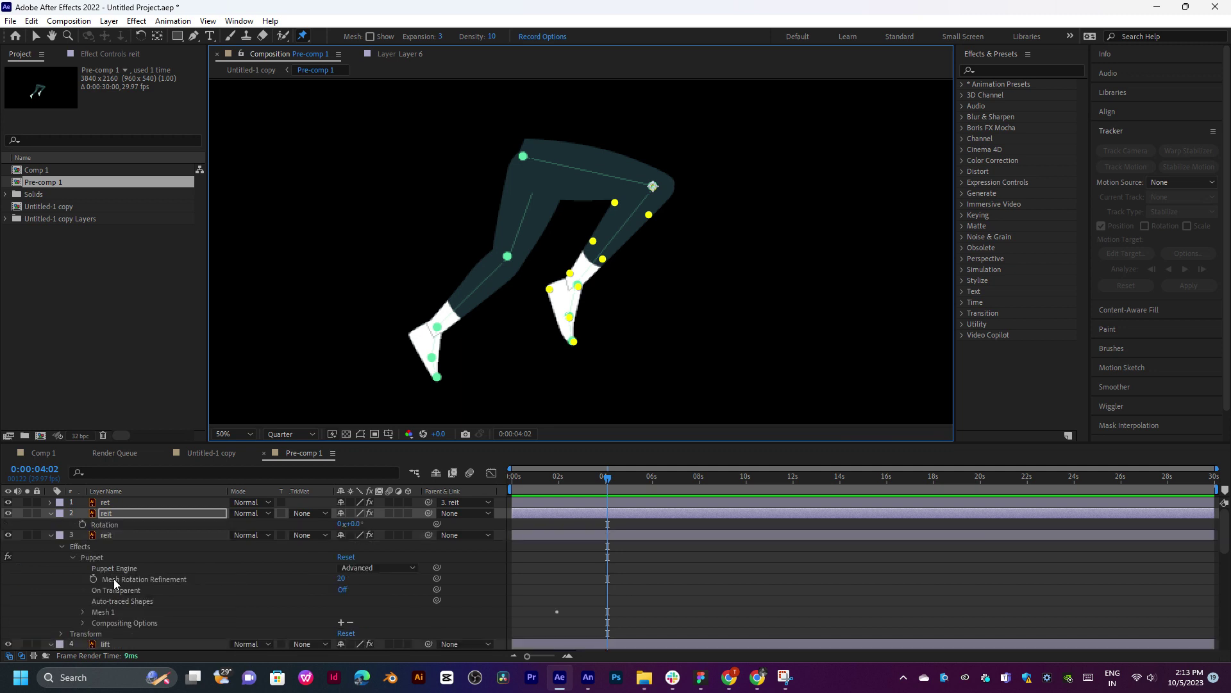
pyautogui.click(333, 579)
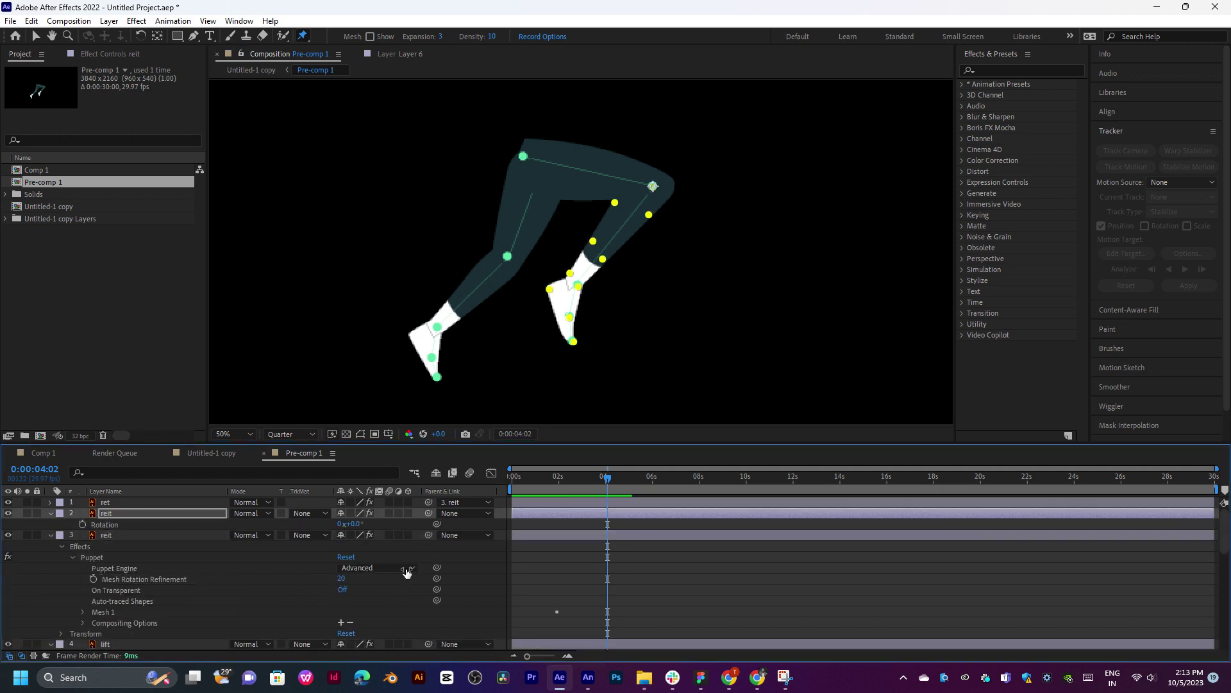
pyautogui.click(571, 319)
pyautogui.moveTo(573, 325)
pyautogui.mouseDown()
pyautogui.moveTo(590, 352)
pyautogui.moveTo(611, 346)
pyautogui.mouseUp()
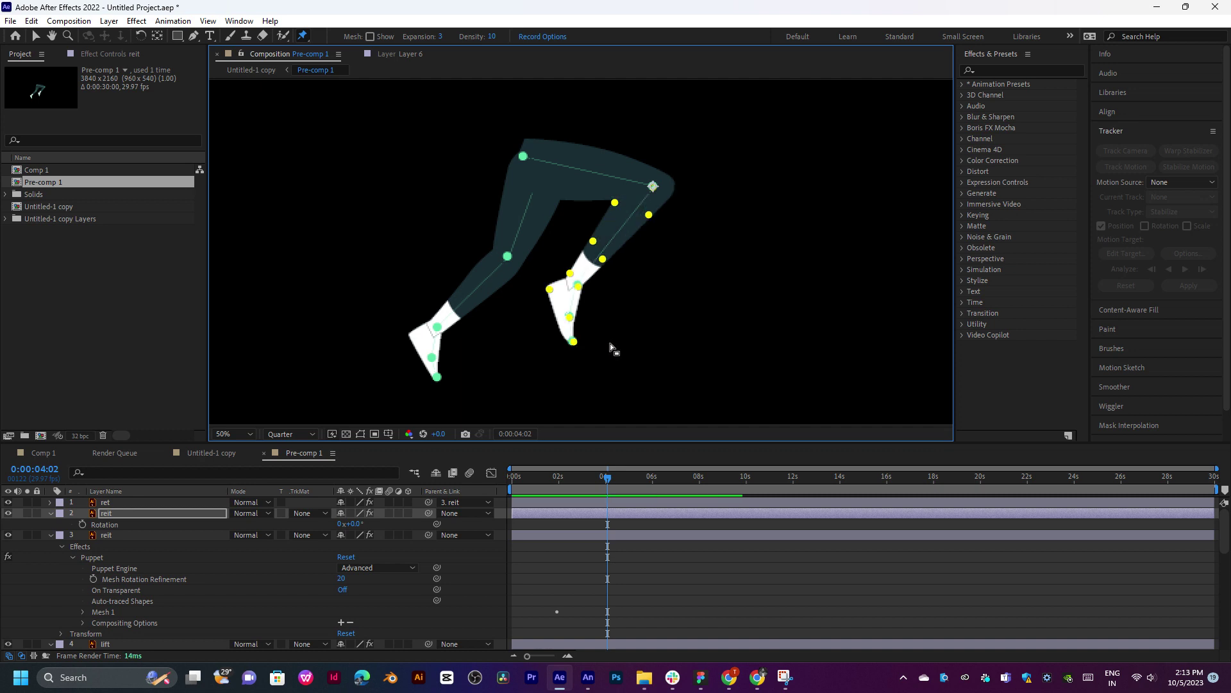
pyautogui.moveTo(693, 207)
pyautogui.mouseDown()
pyautogui.moveTo(584, 328)
pyautogui.moveTo(546, 323)
pyautogui.mouseUp()
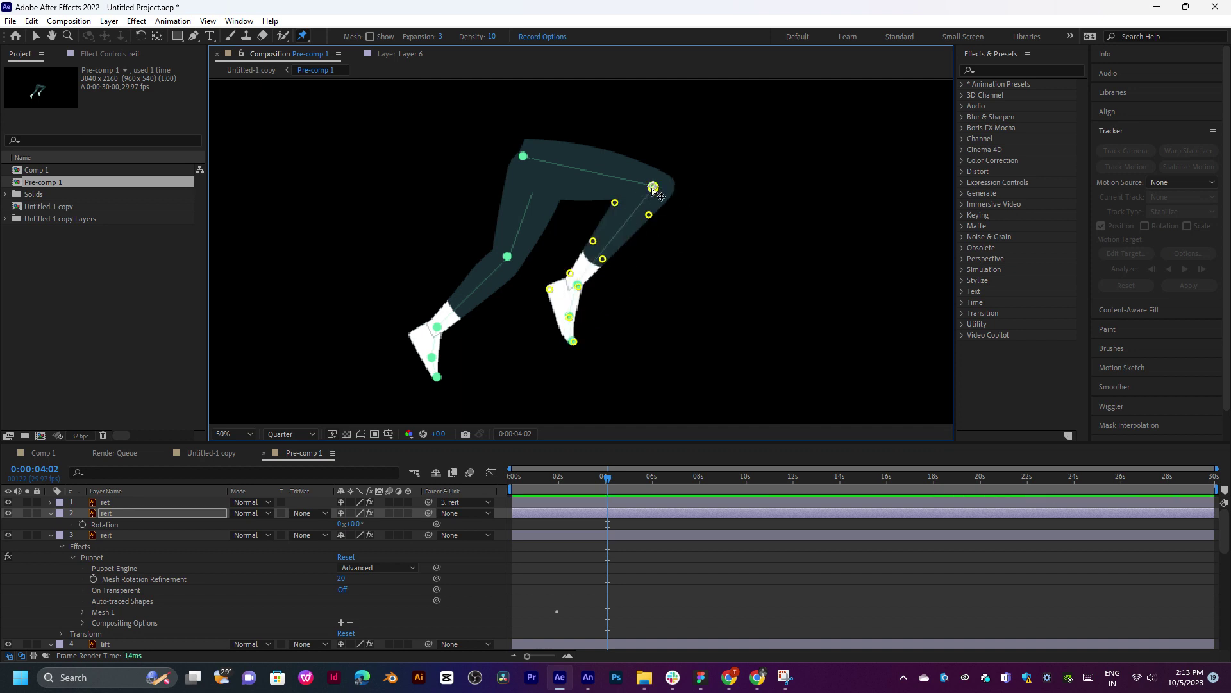
pyautogui.press('v')
pyautogui.click(591, 514)
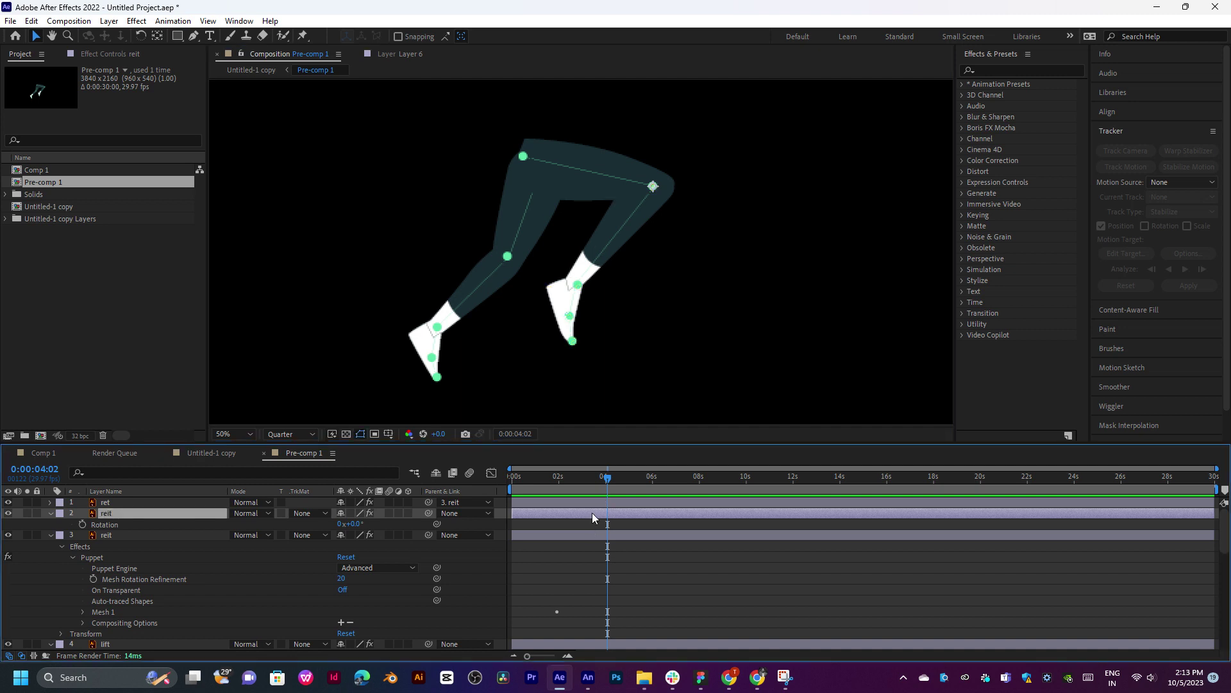
# Rotate layer 2's lower leg to -44°, hide ret, and select layer 3
pyautogui.moveTo(360, 526)
pyautogui.mouseDown()
pyautogui.moveTo(327, 535)
pyautogui.moveTo(344, 524)
pyautogui.moveTo(334, 528)
pyautogui.mouseUp()
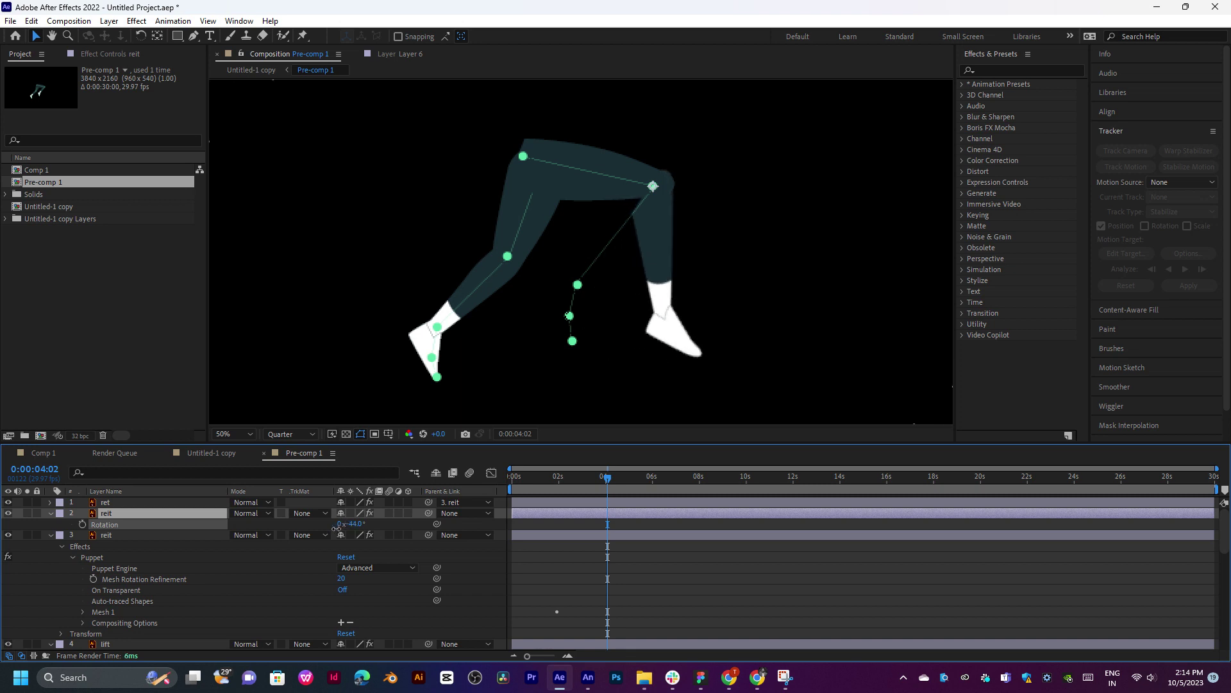
pyautogui.click(9, 504)
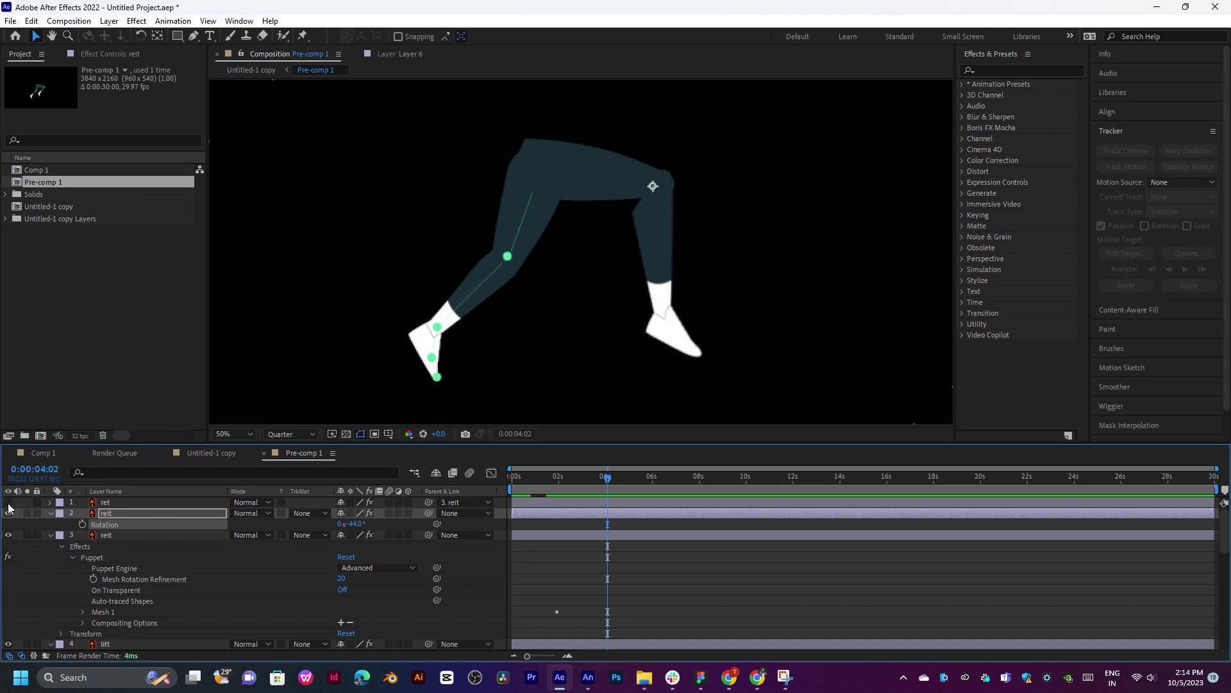
pyautogui.click(117, 532)
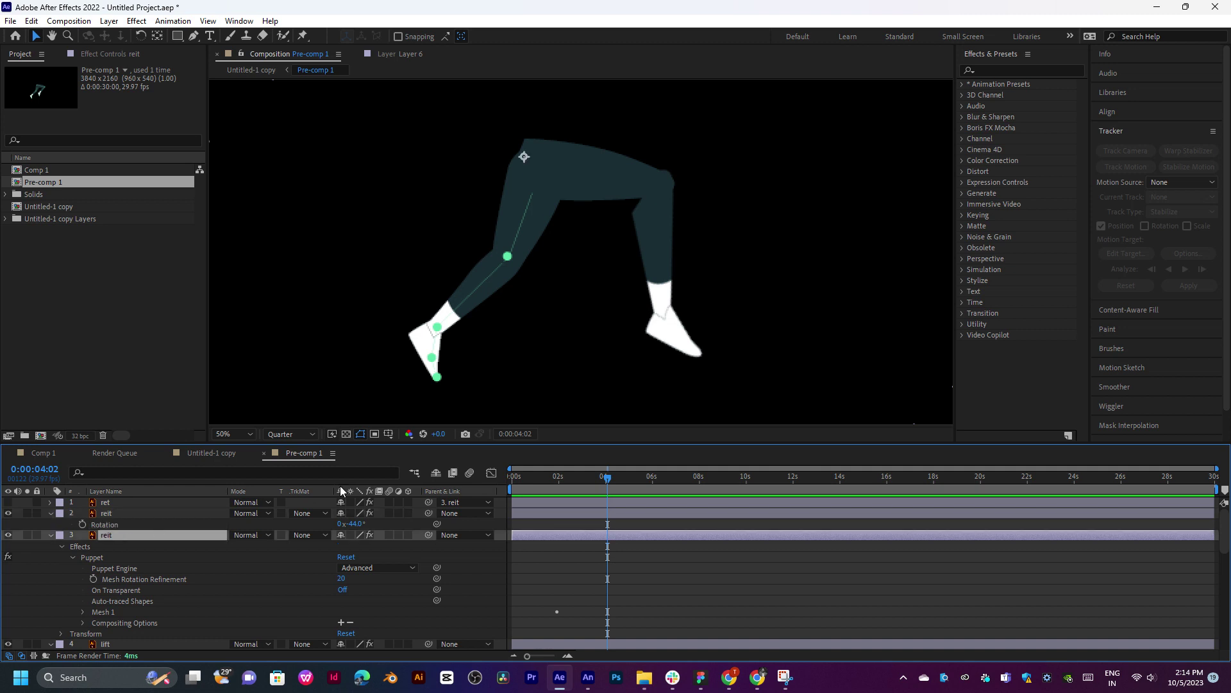
# Rotate layer 3 to 14°, parent layer 2 to it, then rotate it to about 29°
pyautogui.press('r')
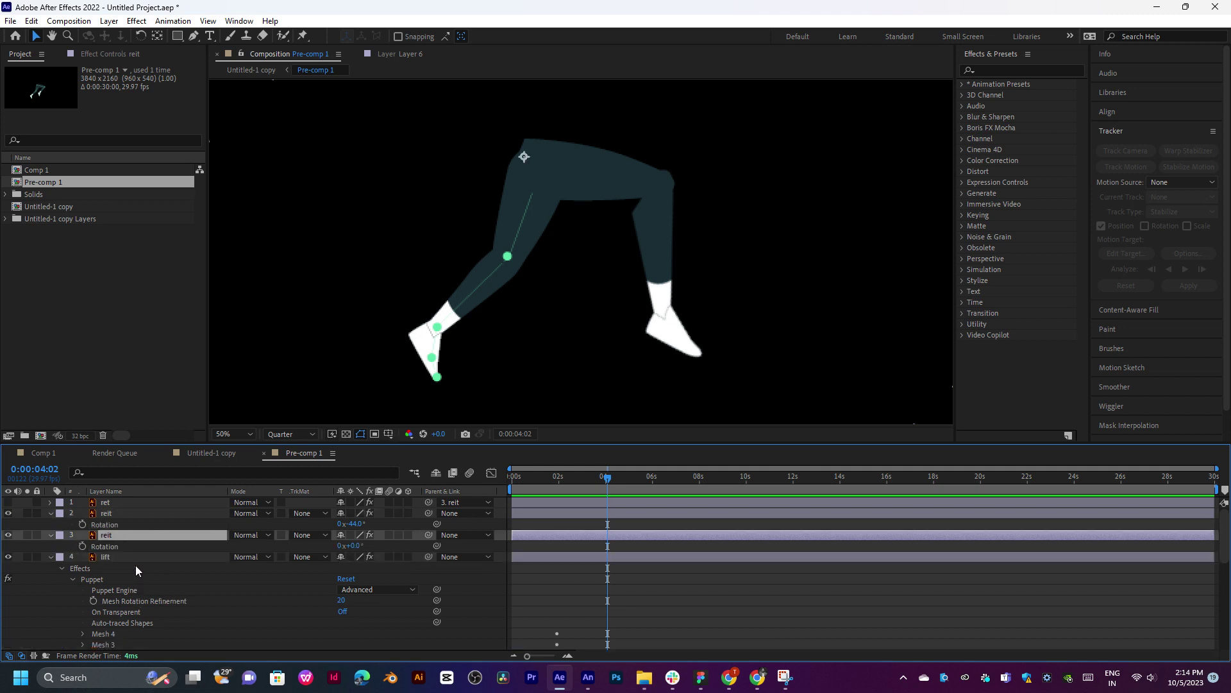
pyautogui.moveTo(358, 546)
pyautogui.mouseDown()
pyautogui.moveTo(373, 552)
pyautogui.moveTo(363, 557)
pyautogui.mouseUp()
pyautogui.moveTo(428, 513); pyautogui.dragTo(141, 541)
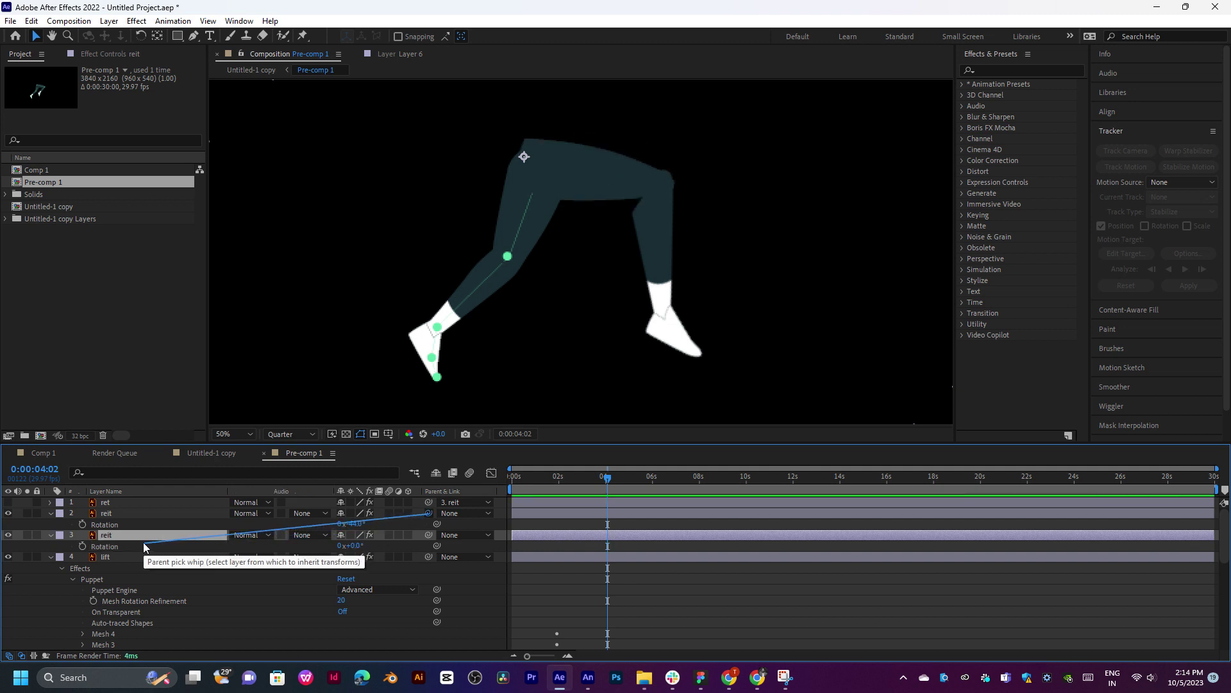
pyautogui.moveTo(352, 545); pyautogui.dragTo(377, 546)
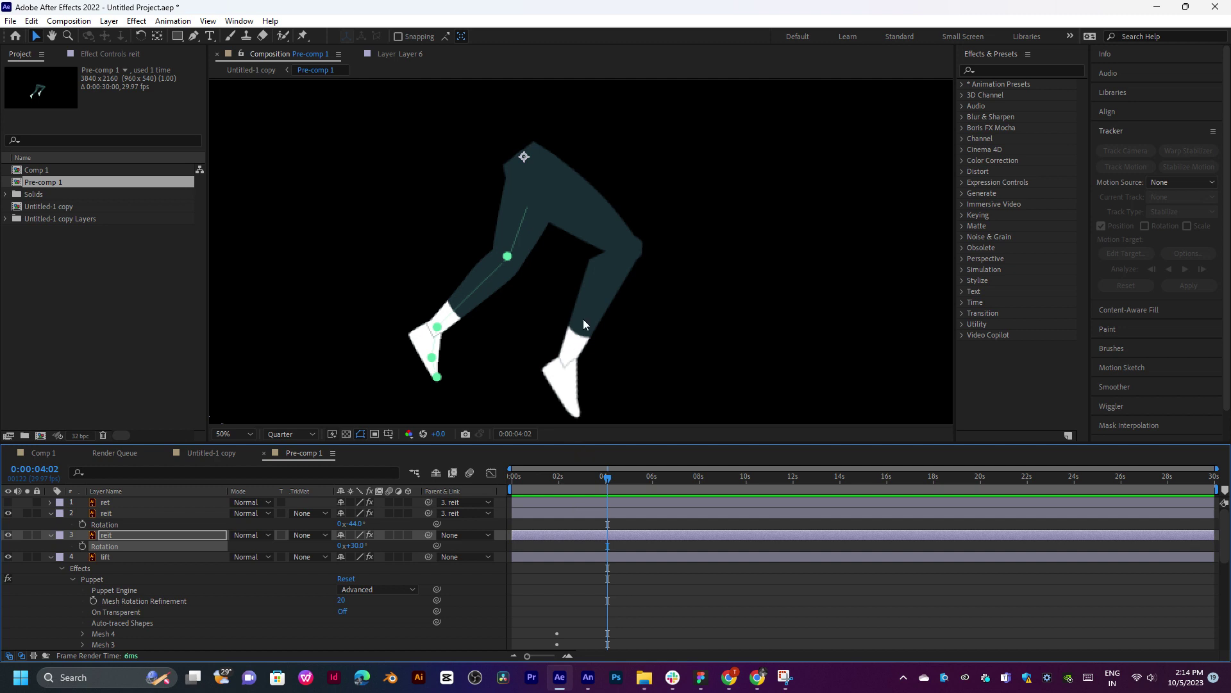
# Undo the rotations and parenting, returning both reit layers to 0° with no parent
pyautogui.press('h')
pyautogui.moveTo(615, 299); pyautogui.dragTo(608, 240)
pyautogui.moveTo(607, 240); pyautogui.dragTo(639, 277)
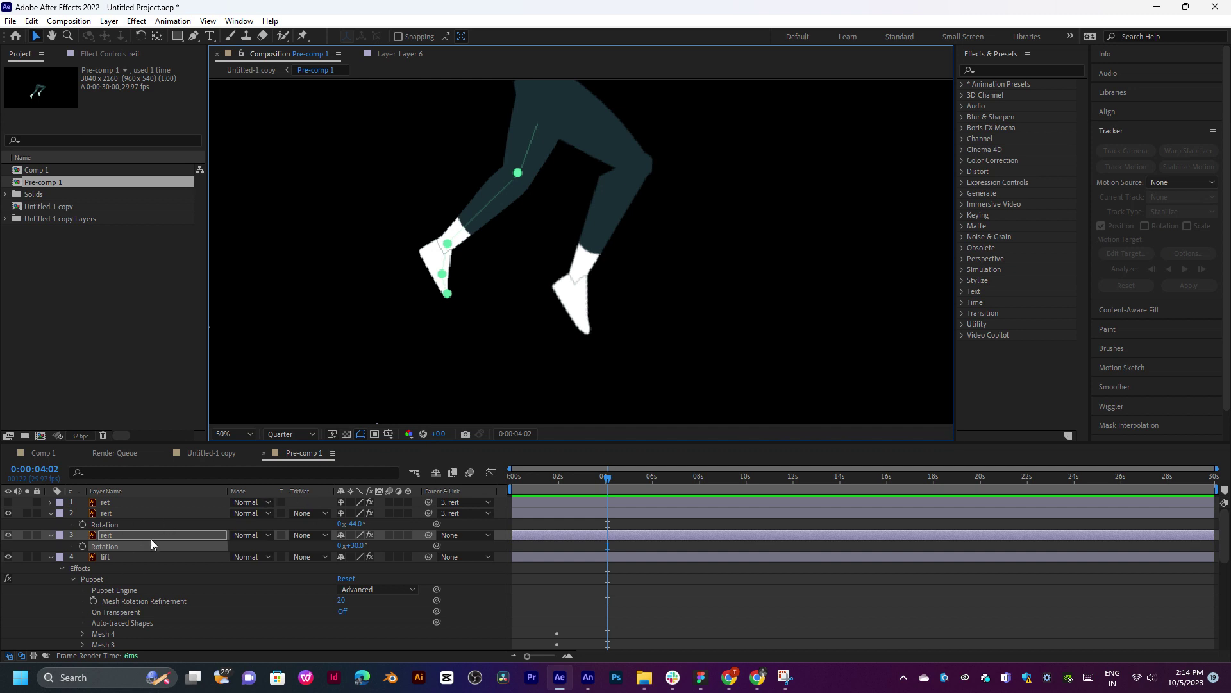
pyautogui.hotkey('ctrl', 'z')
pyautogui.hotkey('ctrl', 'z')
pyautogui.moveTo(555, 297); pyautogui.dragTo(551, 368)
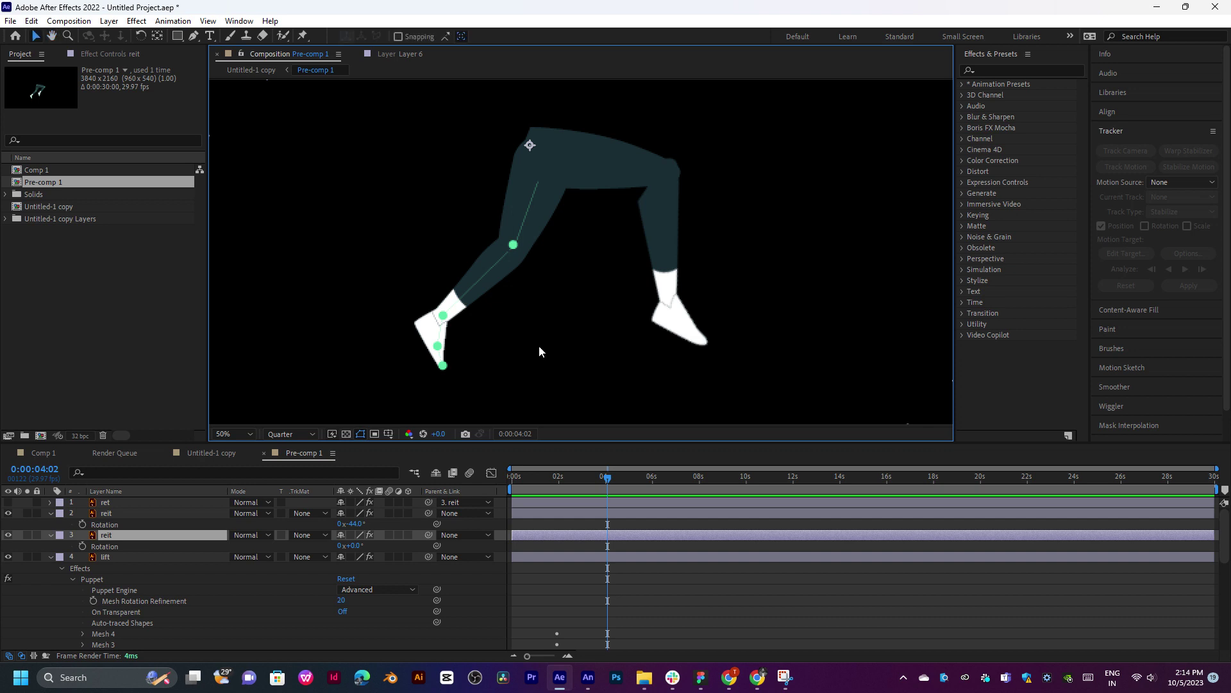
pyautogui.hotkey('ctrl', 'z')
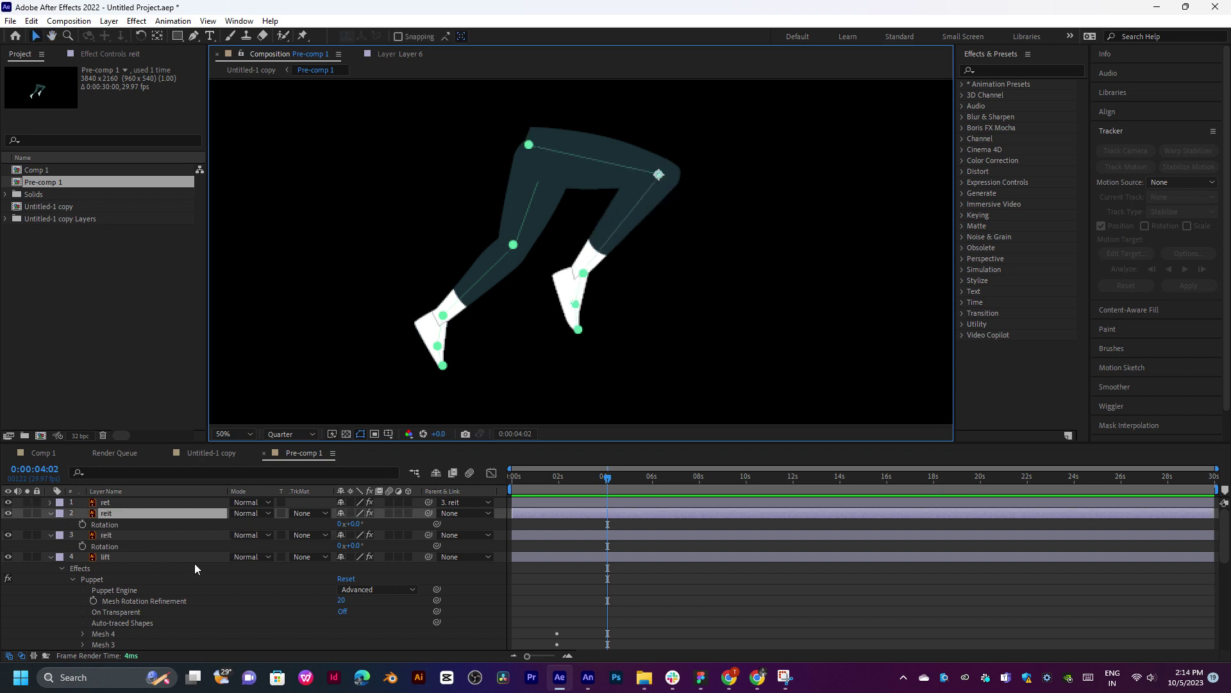
# In Untitled-1 copy, make Pre-comp 1 a Guide Layer and select the blue ground bar layer
pyautogui.click(225, 449)
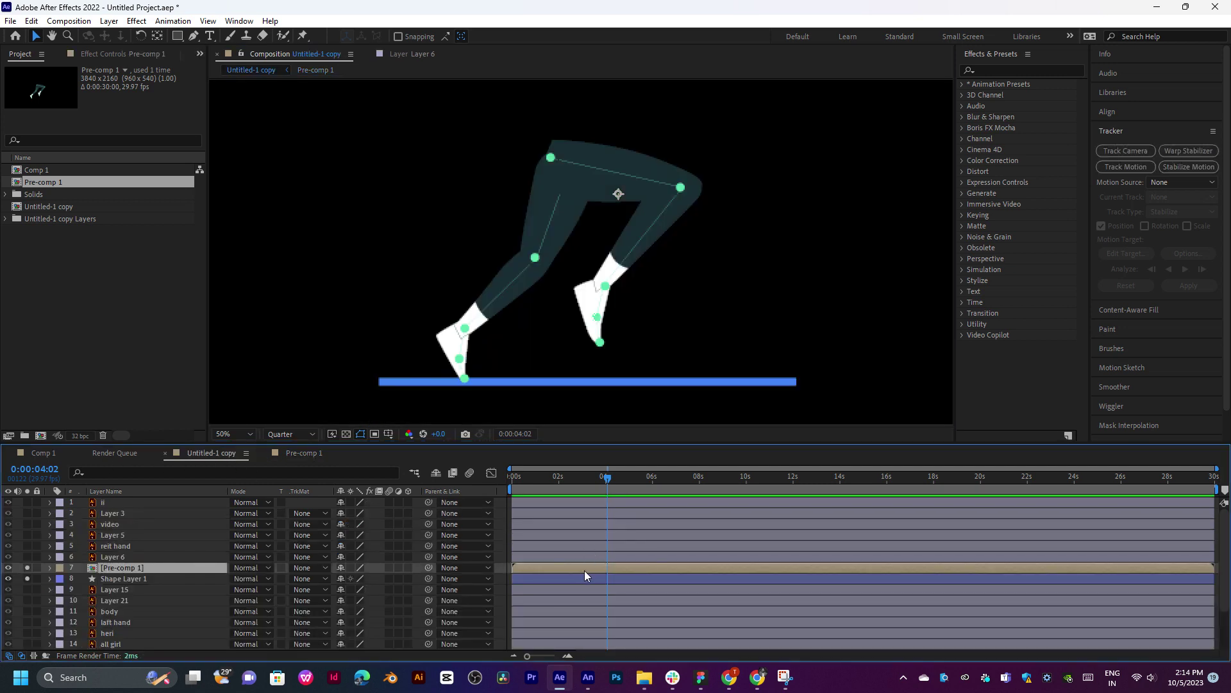
pyautogui.rightClick(152, 565)
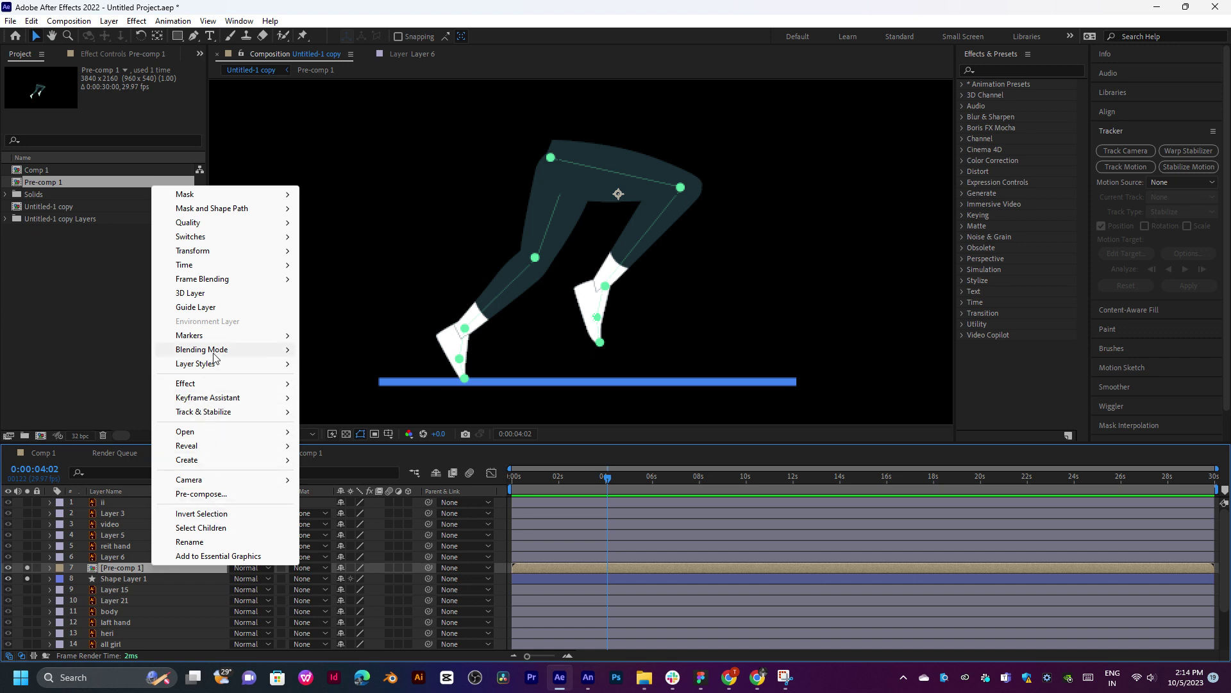
pyautogui.click(197, 308)
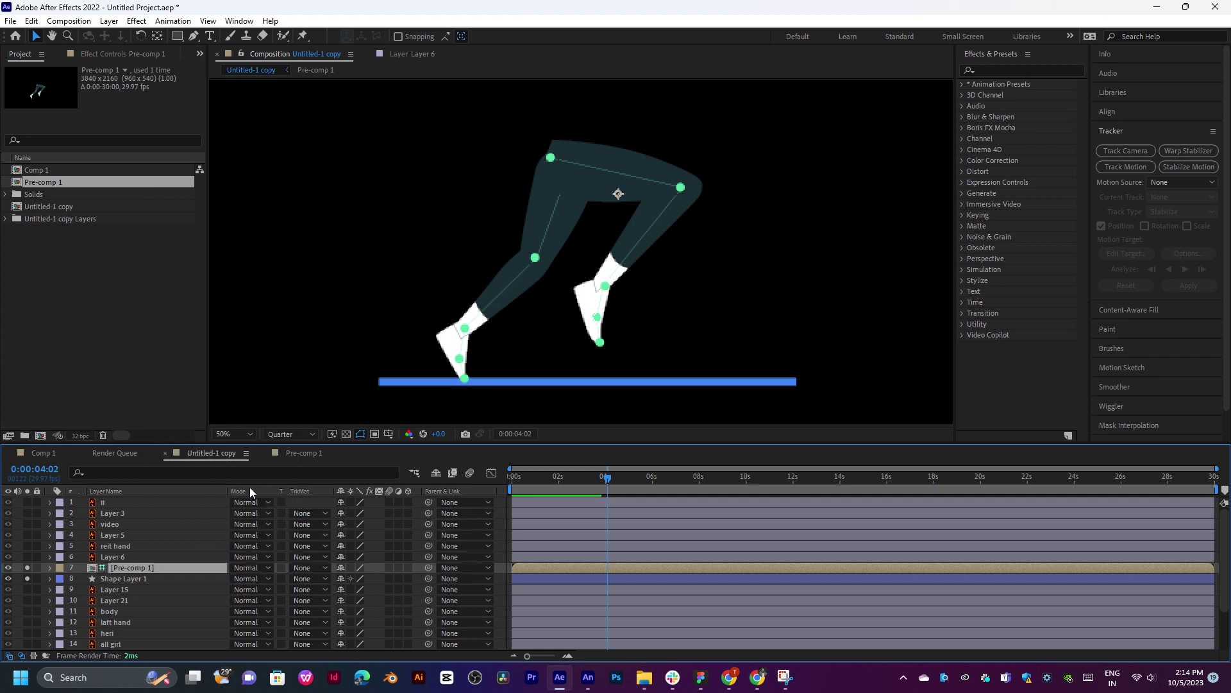
pyautogui.rightClick(132, 568)
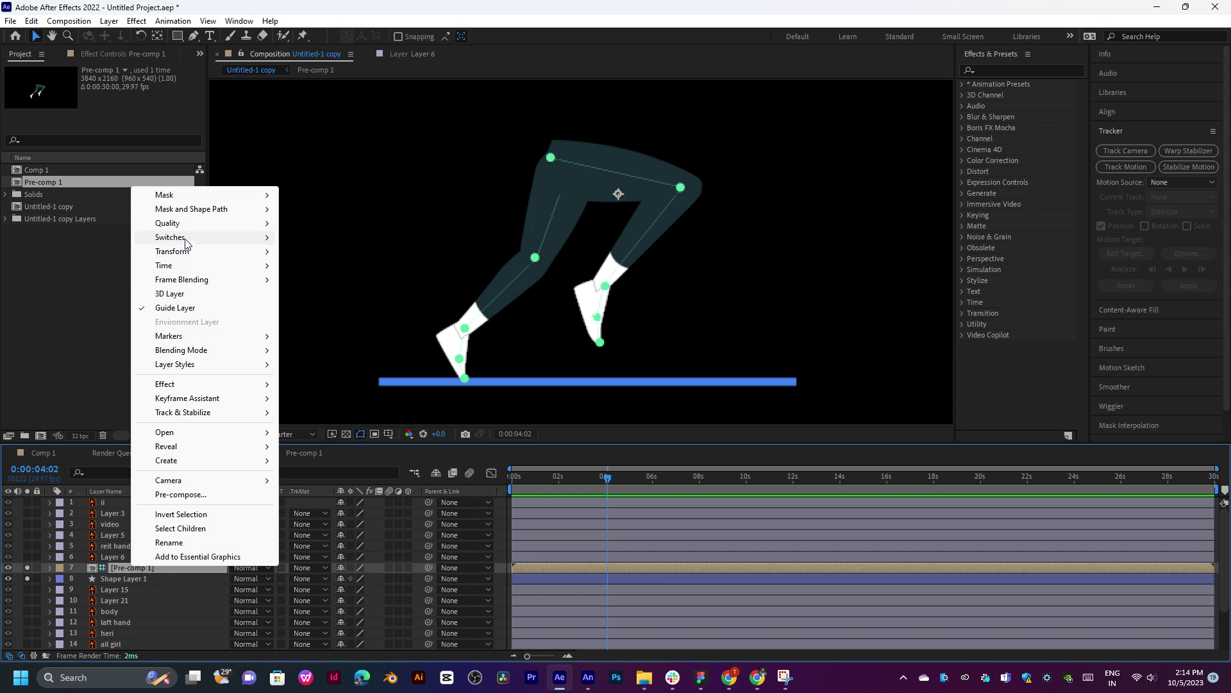
pyautogui.moveTo(188, 200)
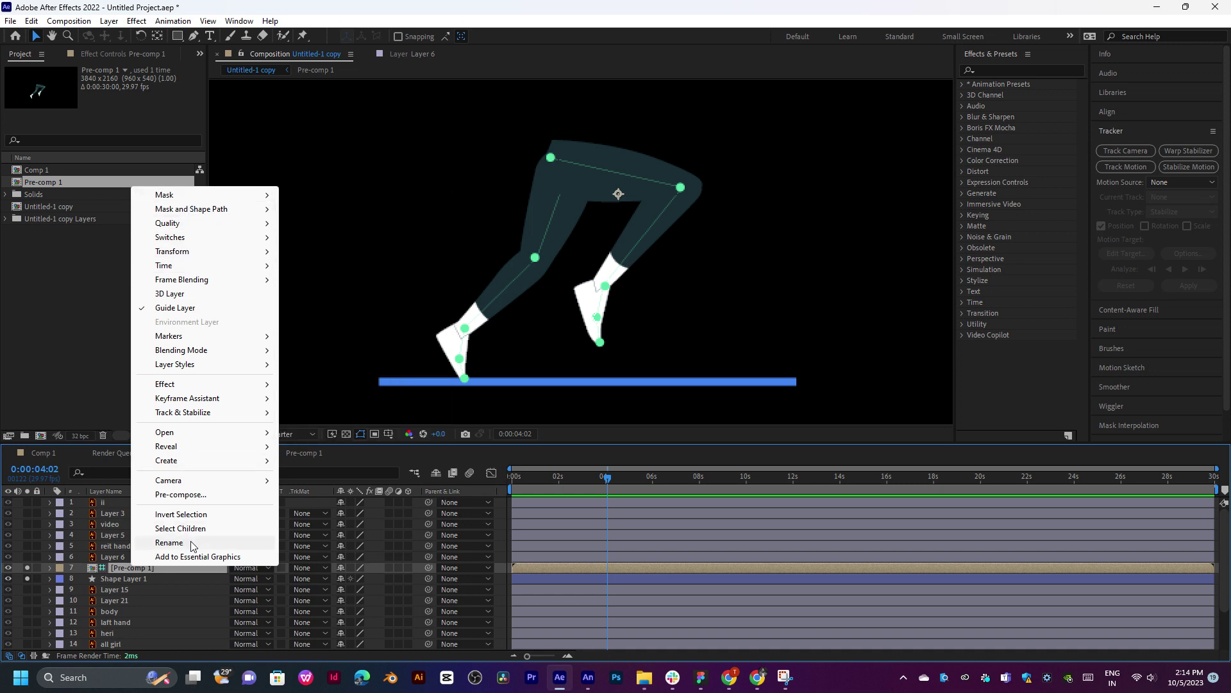
pyautogui.click(596, 381)
pyautogui.click(525, 578)
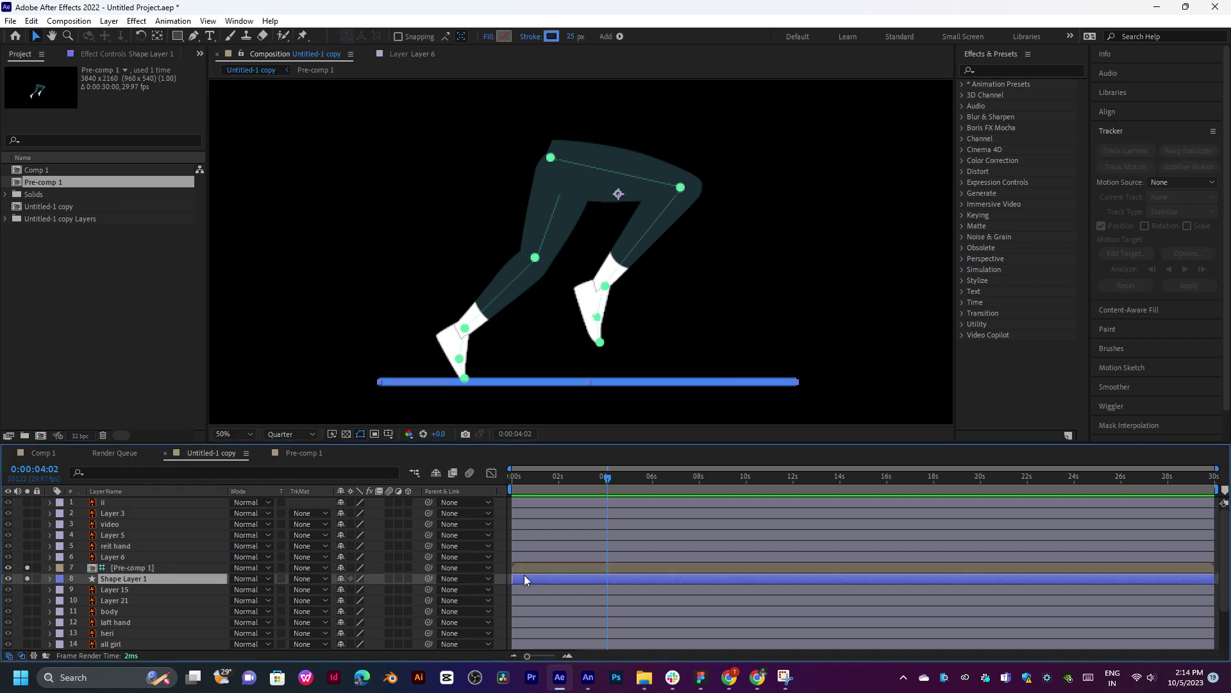
# Paste the ground bar Shape Layer 1 into Pre-comp 1 and drag it to the stack's bottom
pyautogui.click(297, 451)
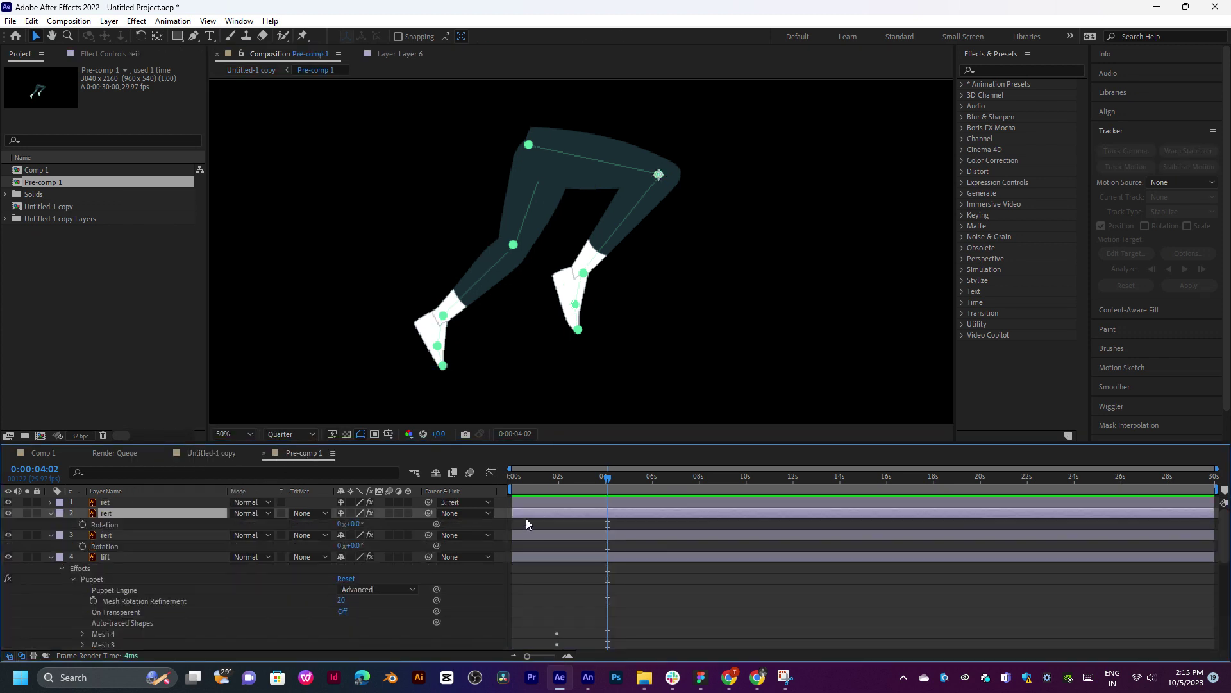
pyautogui.hotkey('ctrl', 'v')
pyautogui.moveTo(583, 491); pyautogui.dragTo(555, 491)
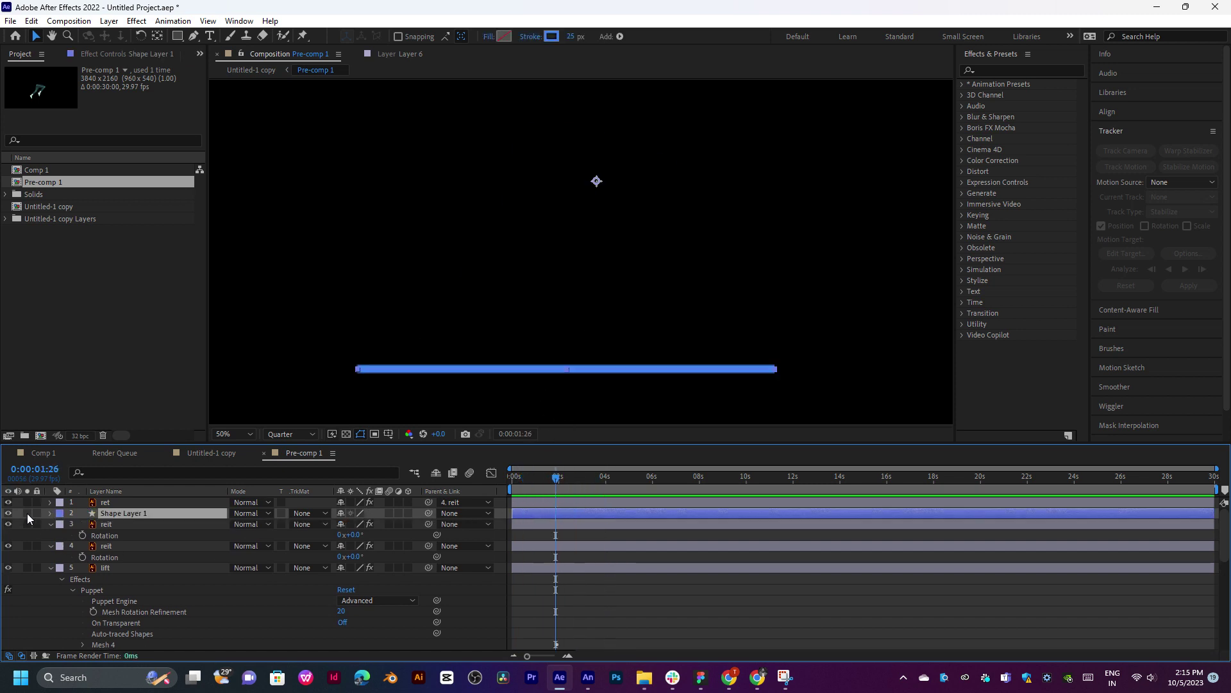
pyautogui.press('Delete')
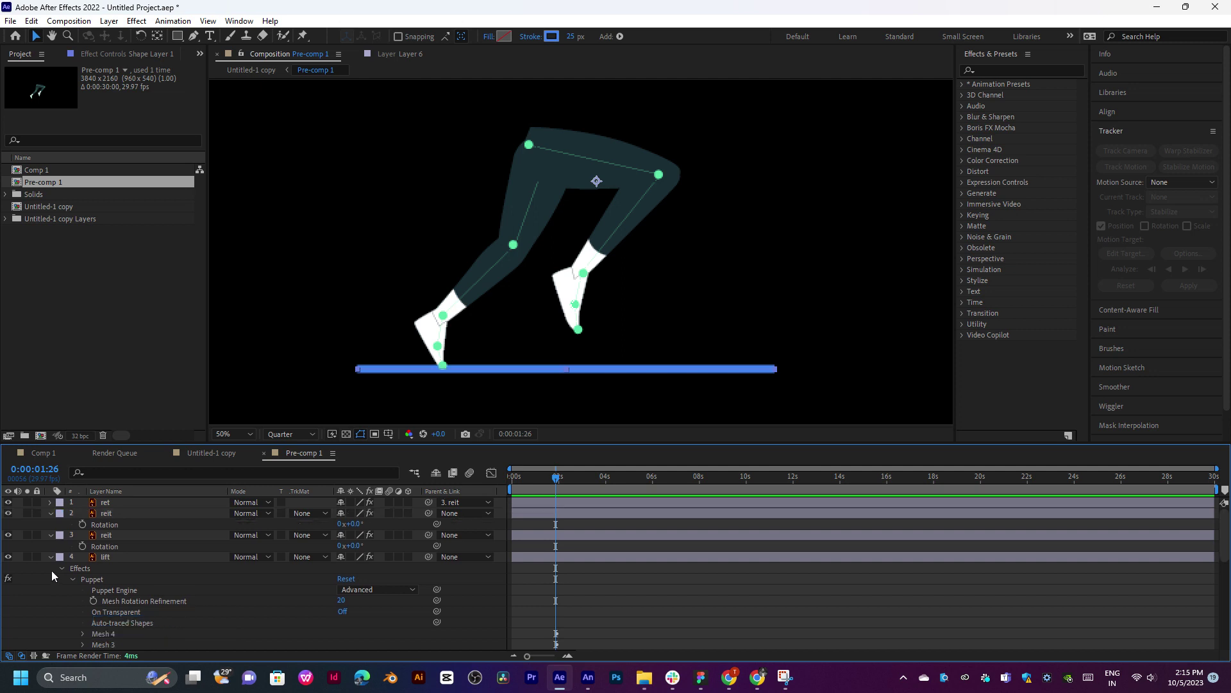
pyautogui.click(43, 558)
pyautogui.hotkey('ctrl', 'v')
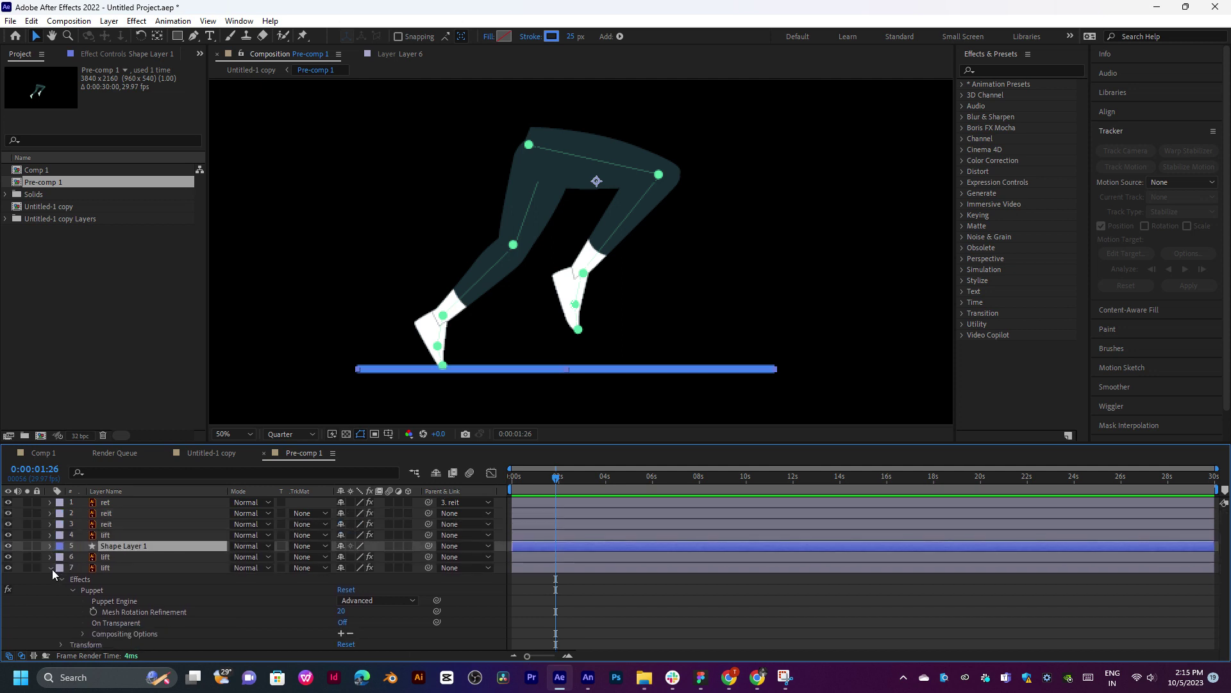
pyautogui.click(50, 556)
pyautogui.moveTo(126, 546); pyautogui.dragTo(126, 591)
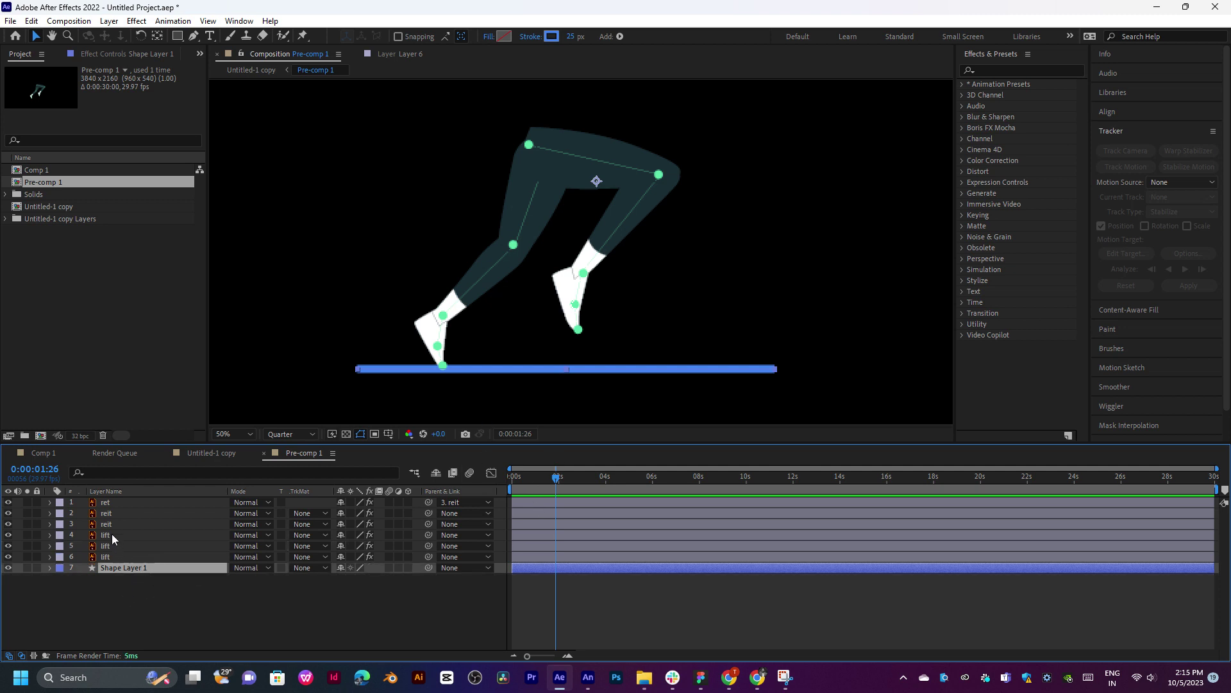
# Show Rotation on both reit layers and try a 17° turn before undoing it
pyautogui.click(115, 515)
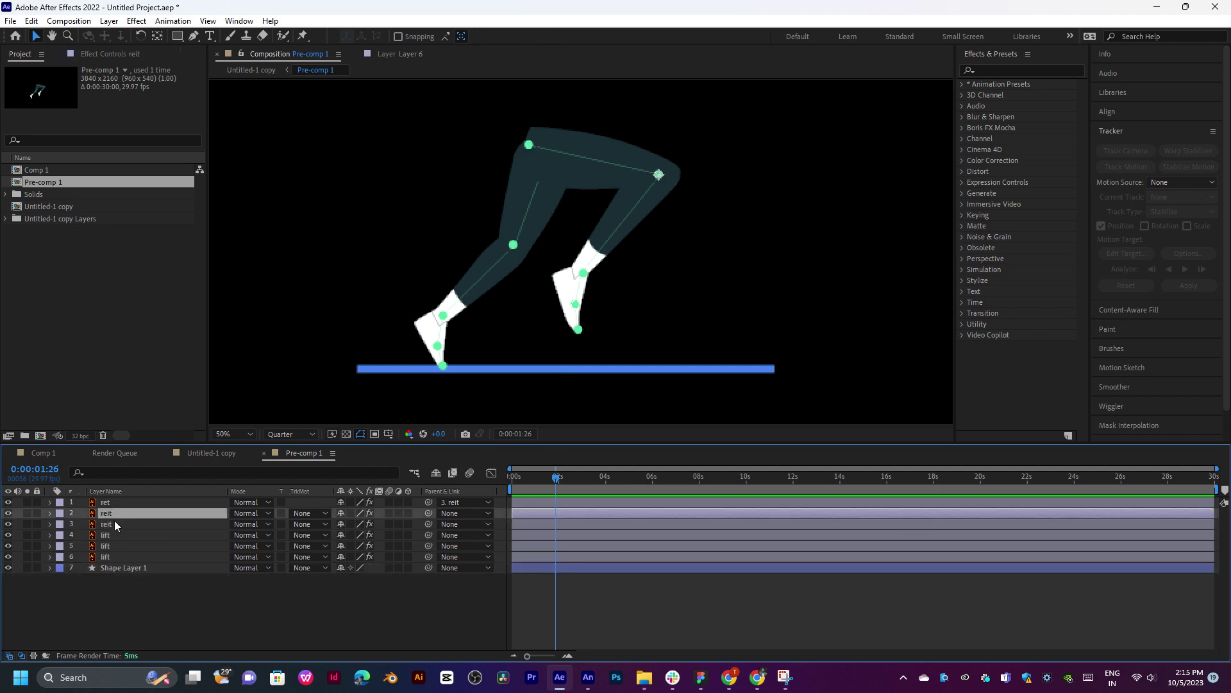
pyautogui.keyDown('ctrl'); pyautogui.click(115, 521); pyautogui.keyUp('ctrl')
pyautogui.press('r')
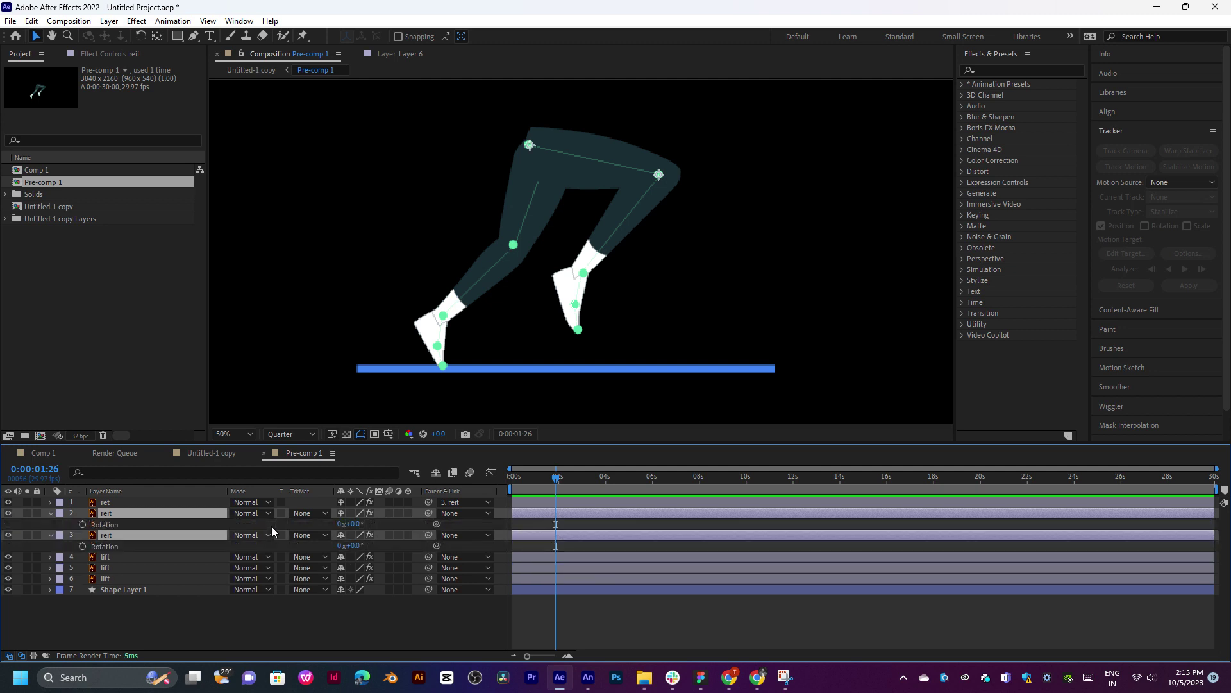
pyautogui.moveTo(352, 524)
pyautogui.mouseDown()
pyautogui.moveTo(363, 523)
pyautogui.moveTo(342, 536)
pyautogui.mouseUp()
pyautogui.hotkey('ctrl', 'z')
# Hide ret, solo the rear leg and Shape Layer 1, and move to about 0:00:02:06
pyautogui.click(8, 503)
pyautogui.click(27, 513)
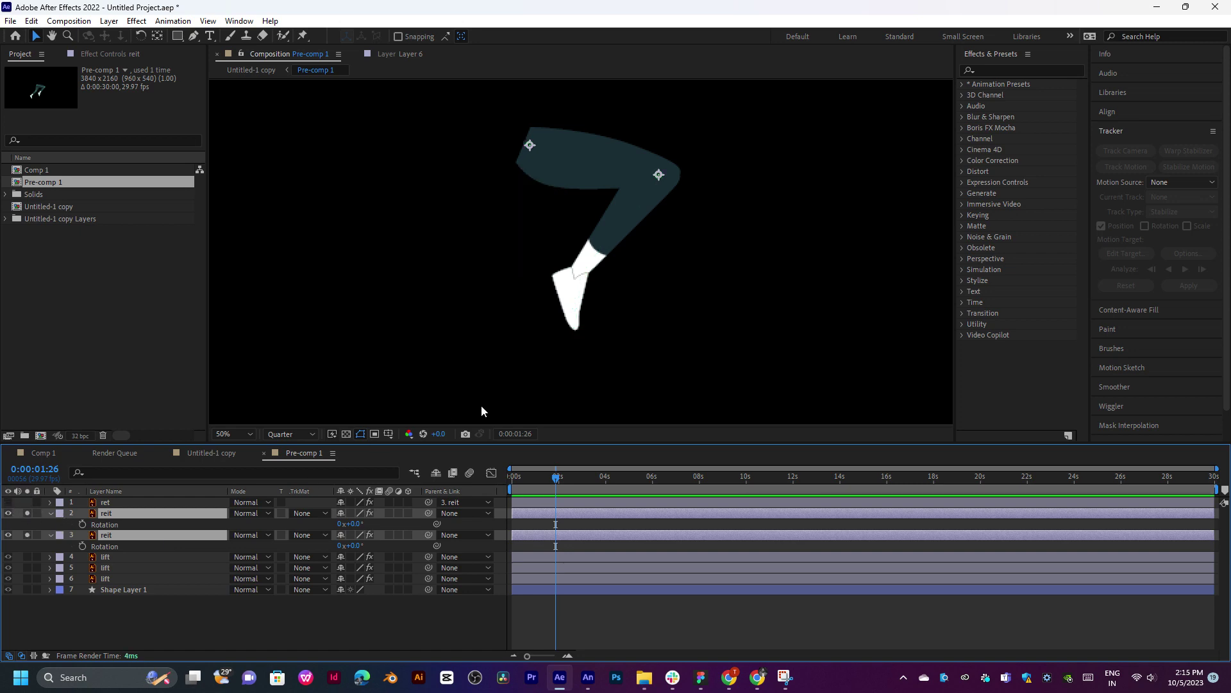
pyautogui.moveTo(615, 325)
pyautogui.mouseDown()
pyautogui.moveTo(610, 268)
pyautogui.moveTo(586, 331)
pyautogui.mouseUp()
pyautogui.press('v')
pyautogui.click(27, 589)
pyautogui.press('h')
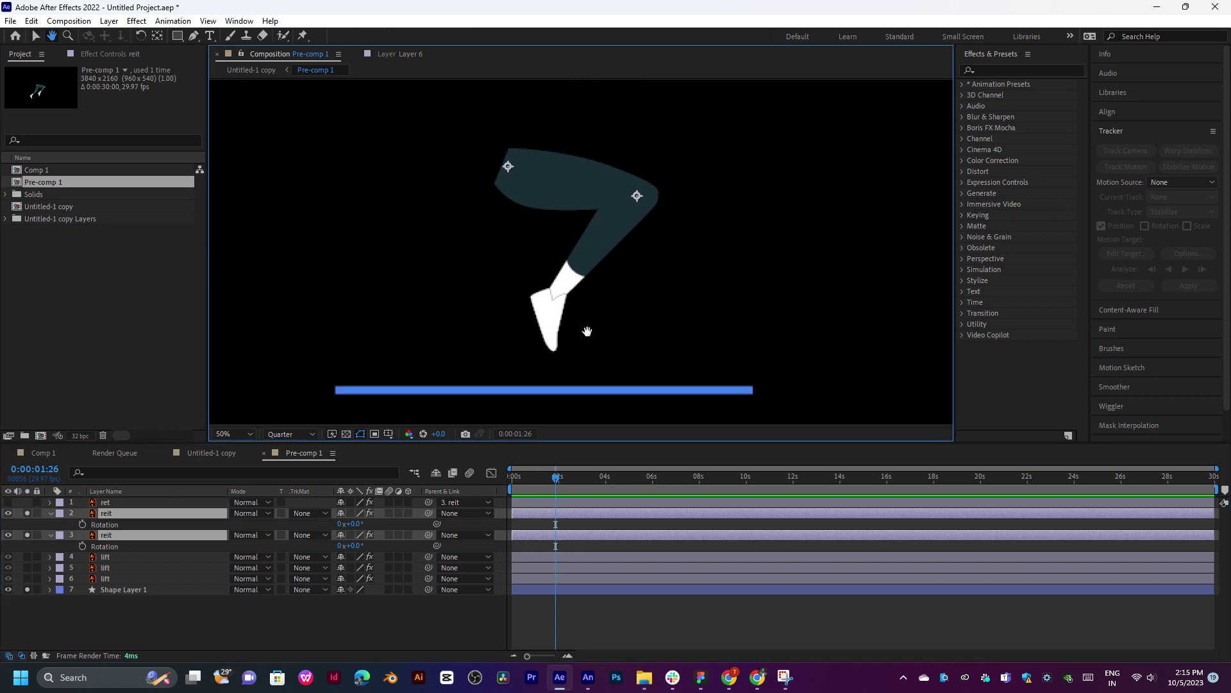
pyautogui.press('v')
pyautogui.moveTo(555, 478); pyautogui.dragTo(564, 480)
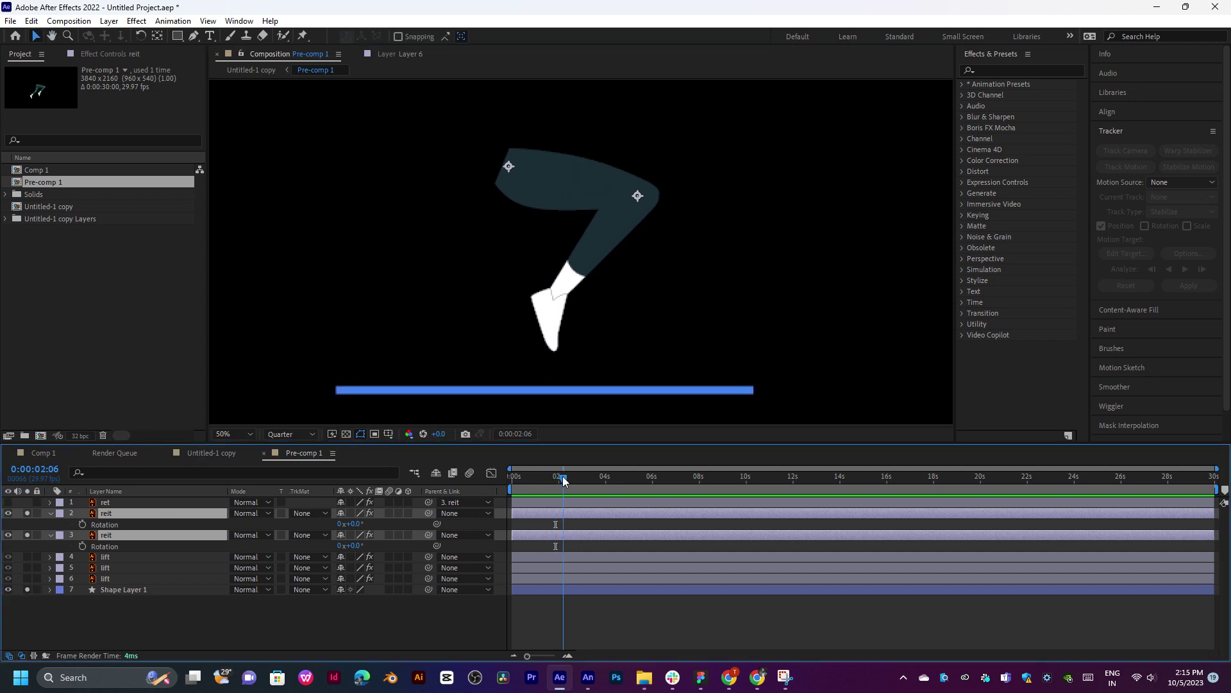
# Start Rotation keyframes on both reit layers and swing the lower leg to hang downward
pyautogui.click(82, 524)
pyautogui.click(82, 546)
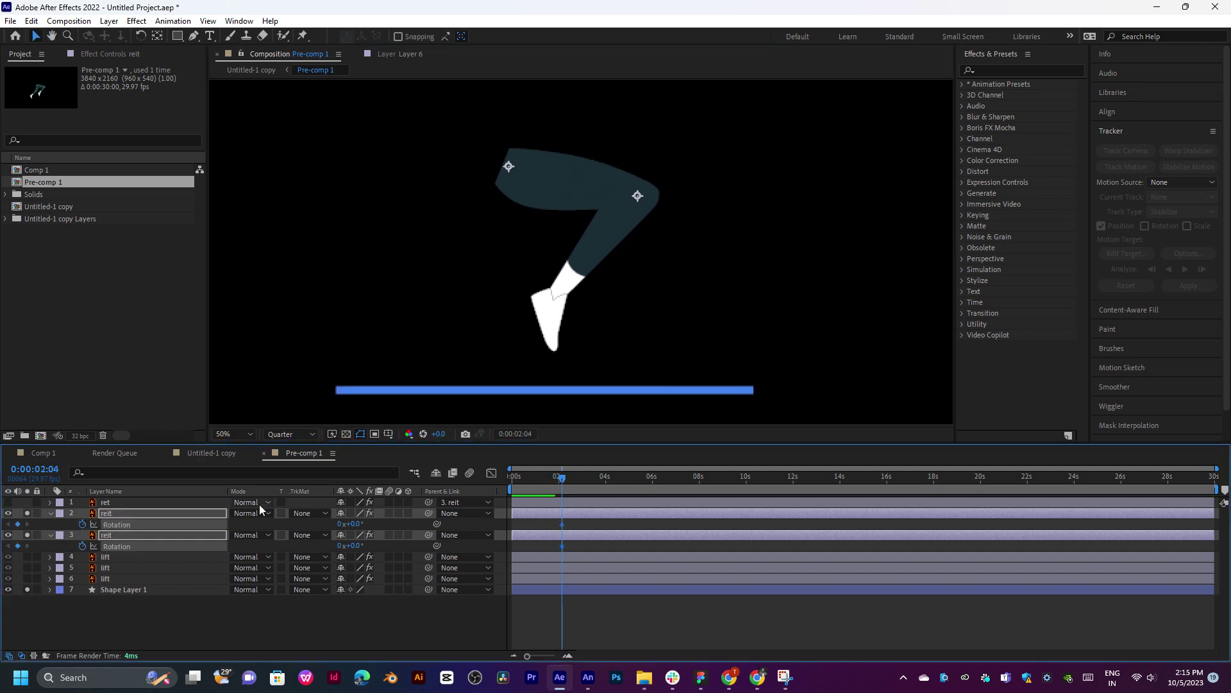
pyautogui.click(142, 512)
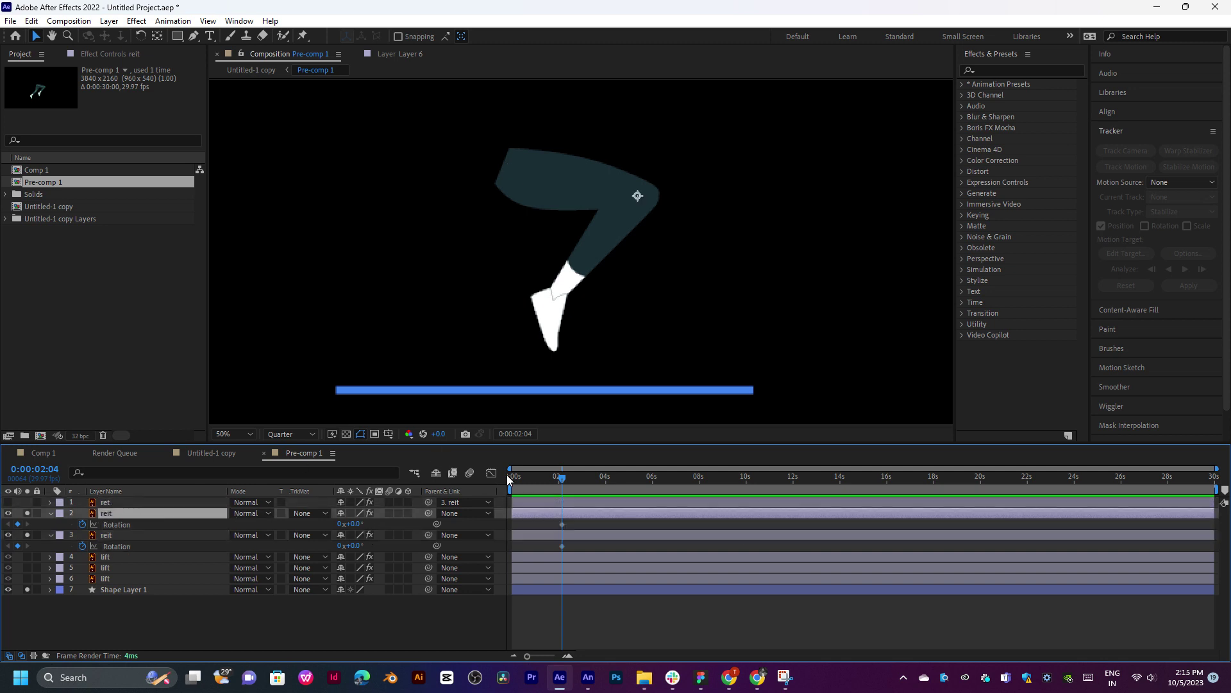
pyautogui.moveTo(359, 527); pyautogui.dragTo(324, 536)
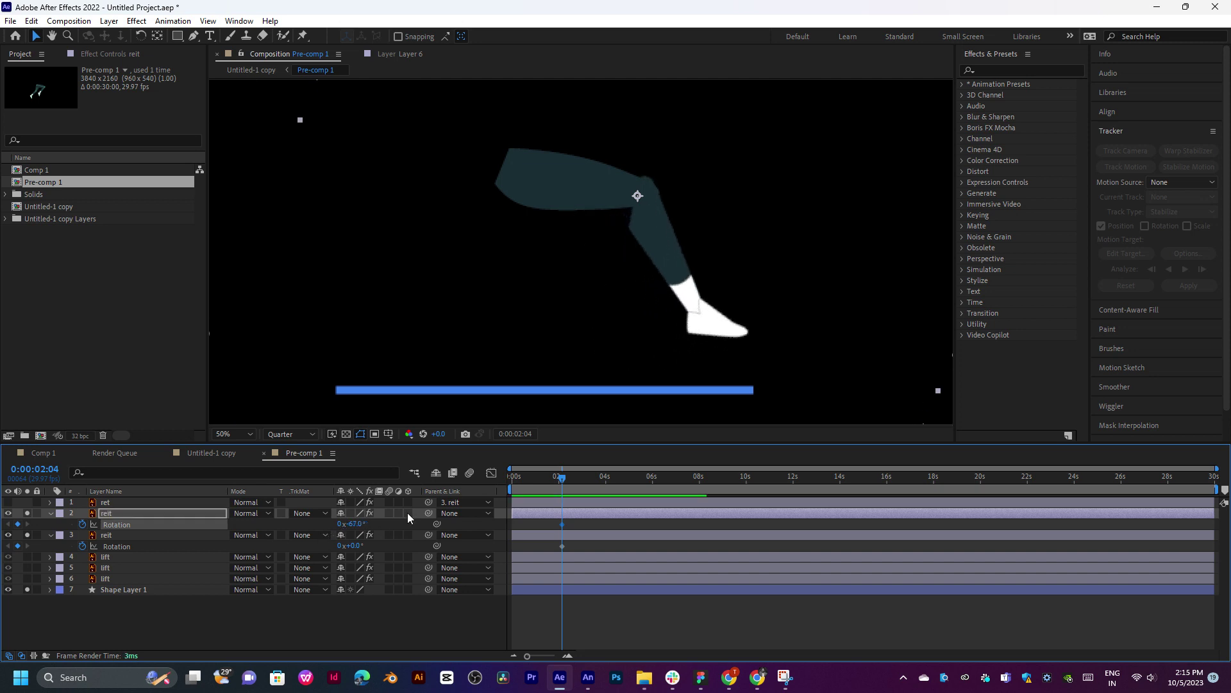
pyautogui.moveTo(534, 487)
pyautogui.mouseDown()
pyautogui.moveTo(558, 484)
pyautogui.moveTo(555, 531)
pyautogui.moveTo(556, 515)
pyautogui.mouseUp()
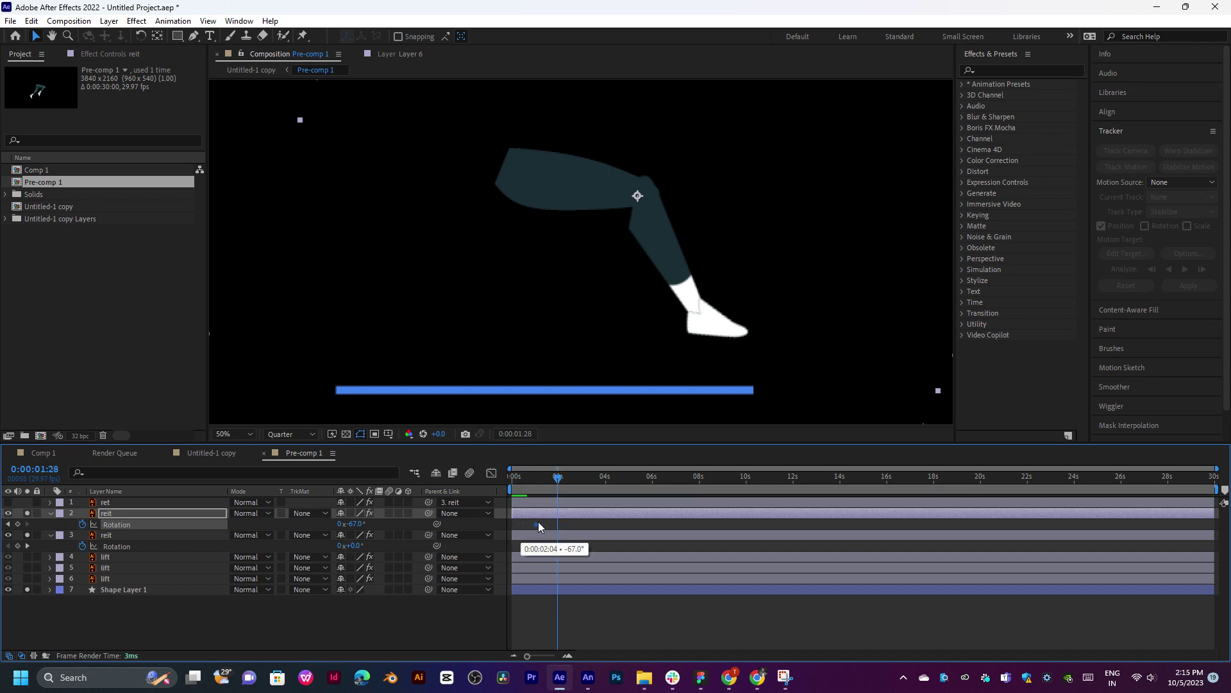
pyautogui.click(517, 488)
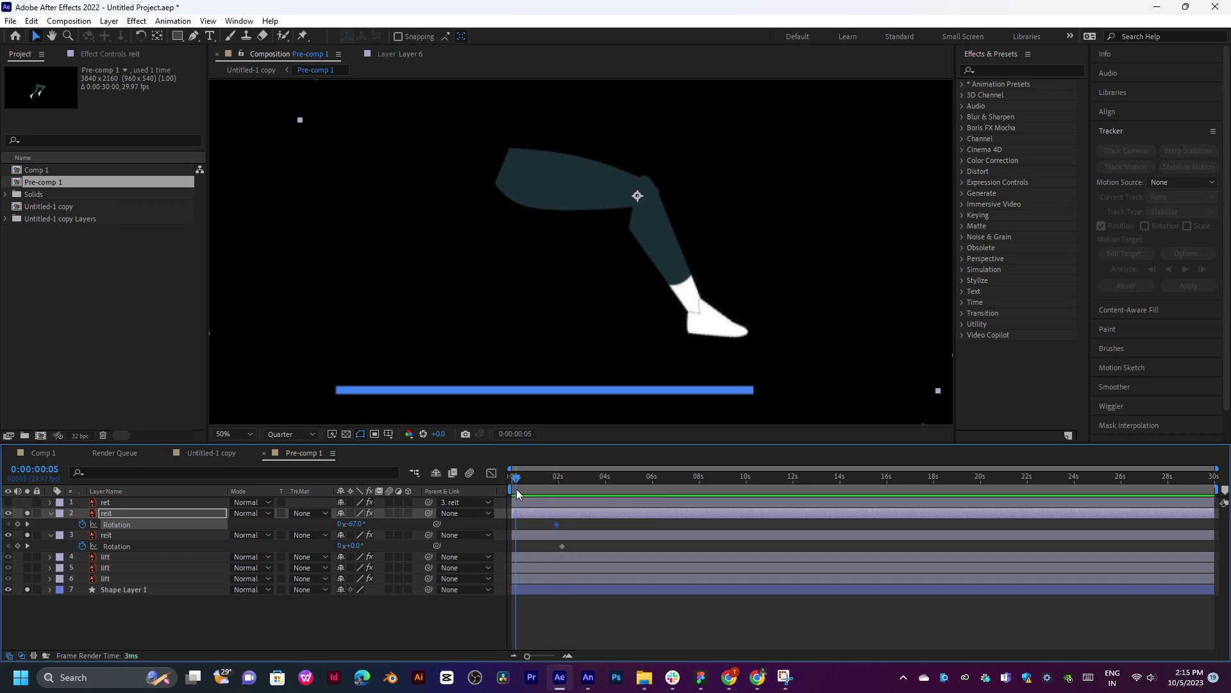
pyautogui.press('space')
# Rotate the upper leg to +30°, bend the lower leg, and reattach the shin at the knee
pyautogui.moveTo(352, 524)
pyautogui.mouseDown()
pyautogui.moveTo(380, 524)
pyautogui.moveTo(375, 544)
pyautogui.moveTo(347, 524)
pyautogui.mouseUp()
pyautogui.click(356, 524)
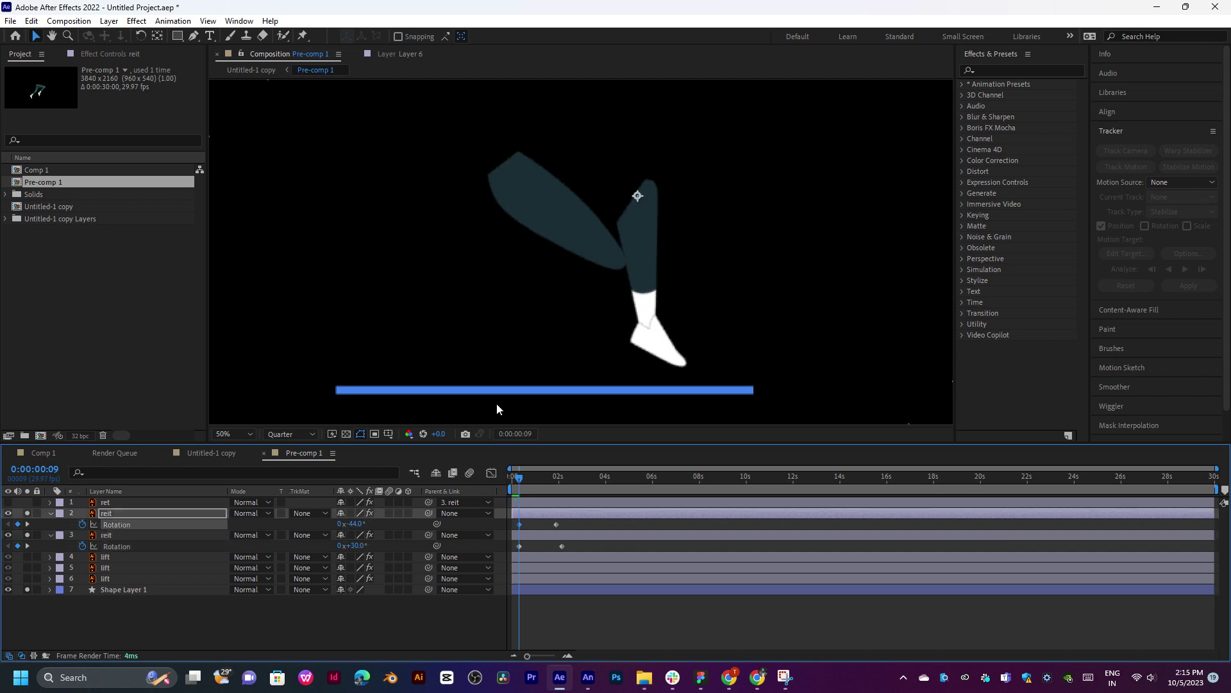
pyautogui.moveTo(640, 198); pyautogui.dragTo(615, 260)
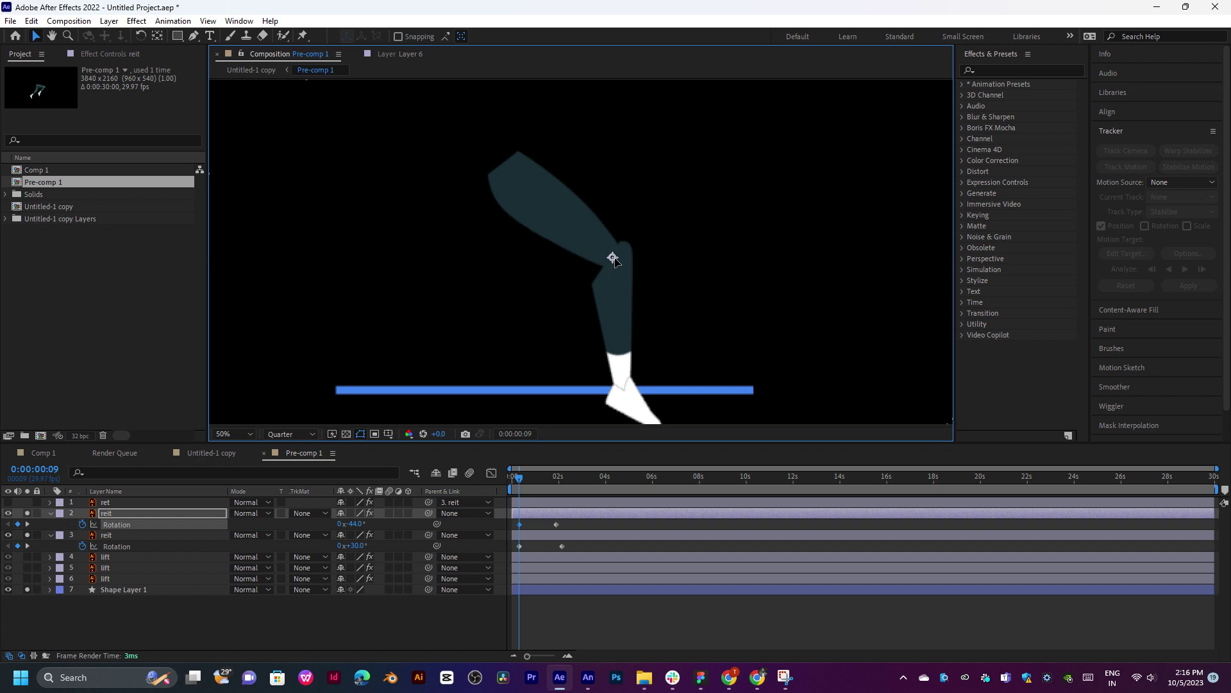
pyautogui.moveTo(613, 258); pyautogui.dragTo(605, 247)
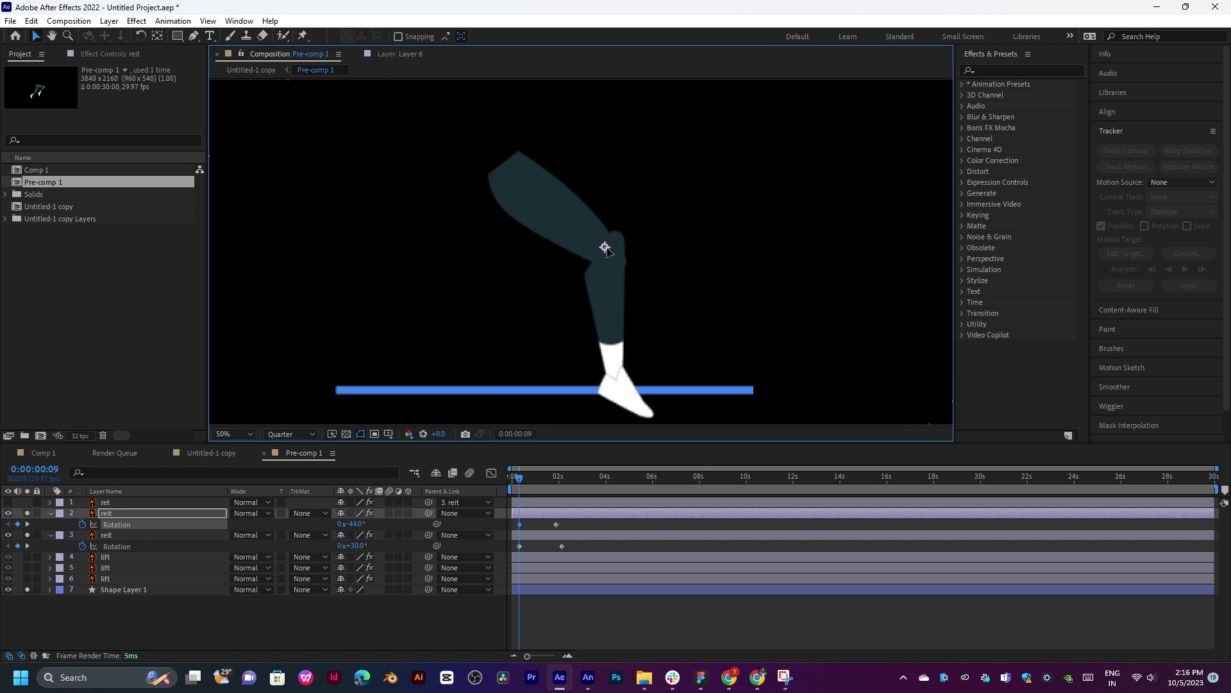
pyautogui.moveTo(528, 479)
pyautogui.mouseDown()
pyautogui.moveTo(568, 477)
pyautogui.moveTo(535, 491)
pyautogui.mouseUp()
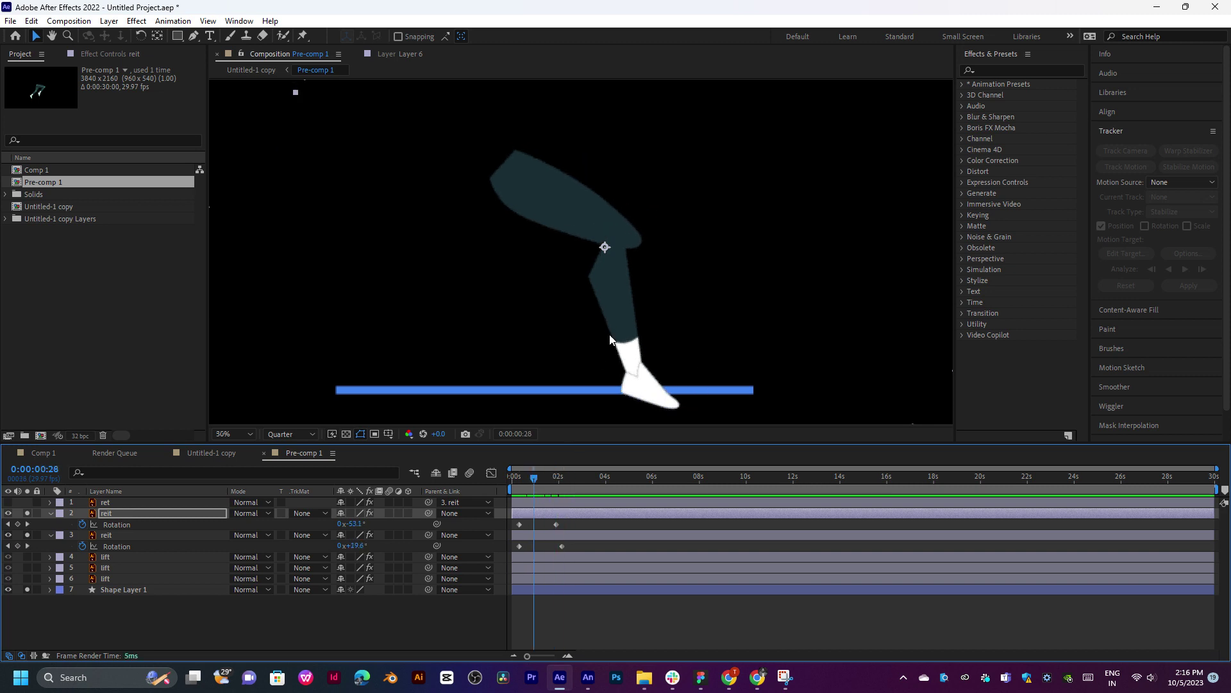
pyautogui.moveTo(629, 301); pyautogui.dragTo(605, 311)
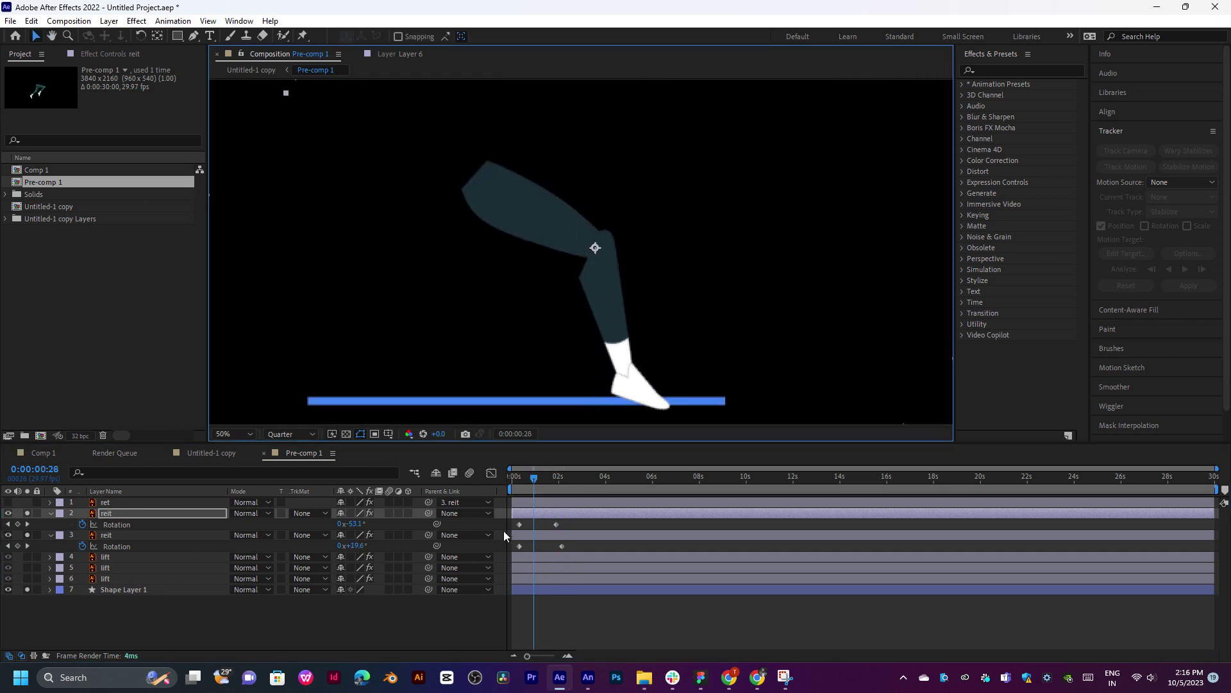
pyautogui.moveTo(525, 483)
pyautogui.mouseDown()
pyautogui.moveTo(576, 473)
pyautogui.moveTo(544, 481)
pyautogui.mouseUp()
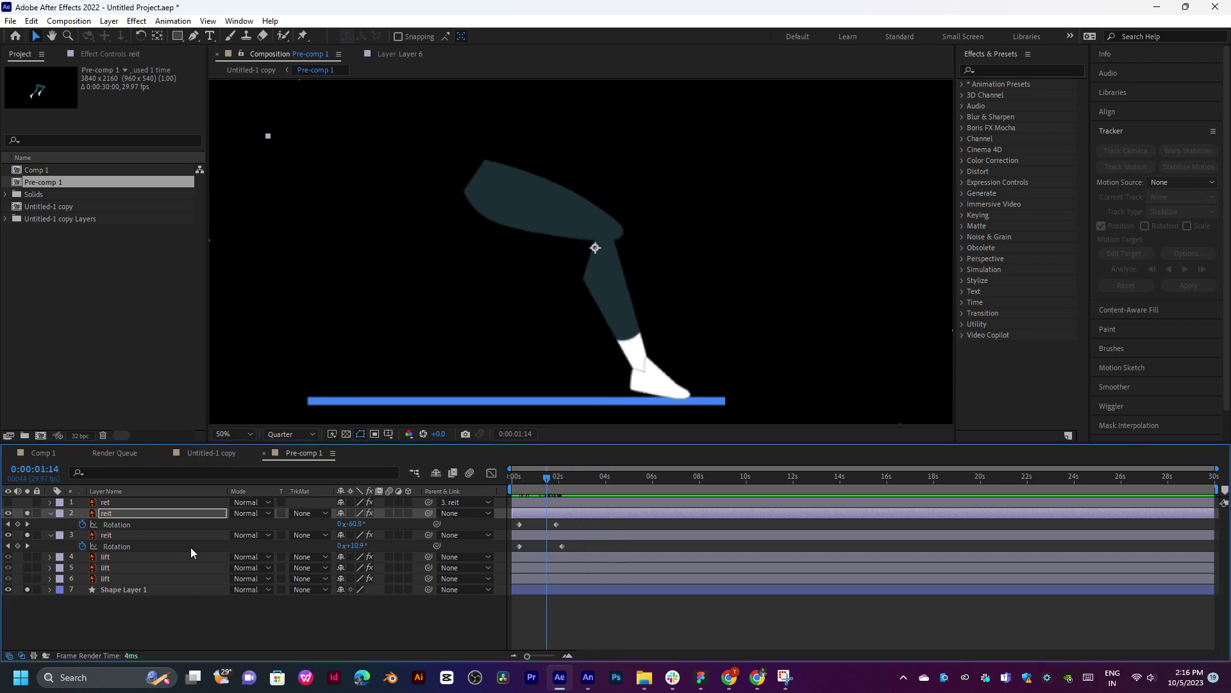
# Parent the lower leg (layer 2) to the upper leg reit (layer 3)
pyautogui.moveTo(428, 513); pyautogui.dragTo(109, 535)
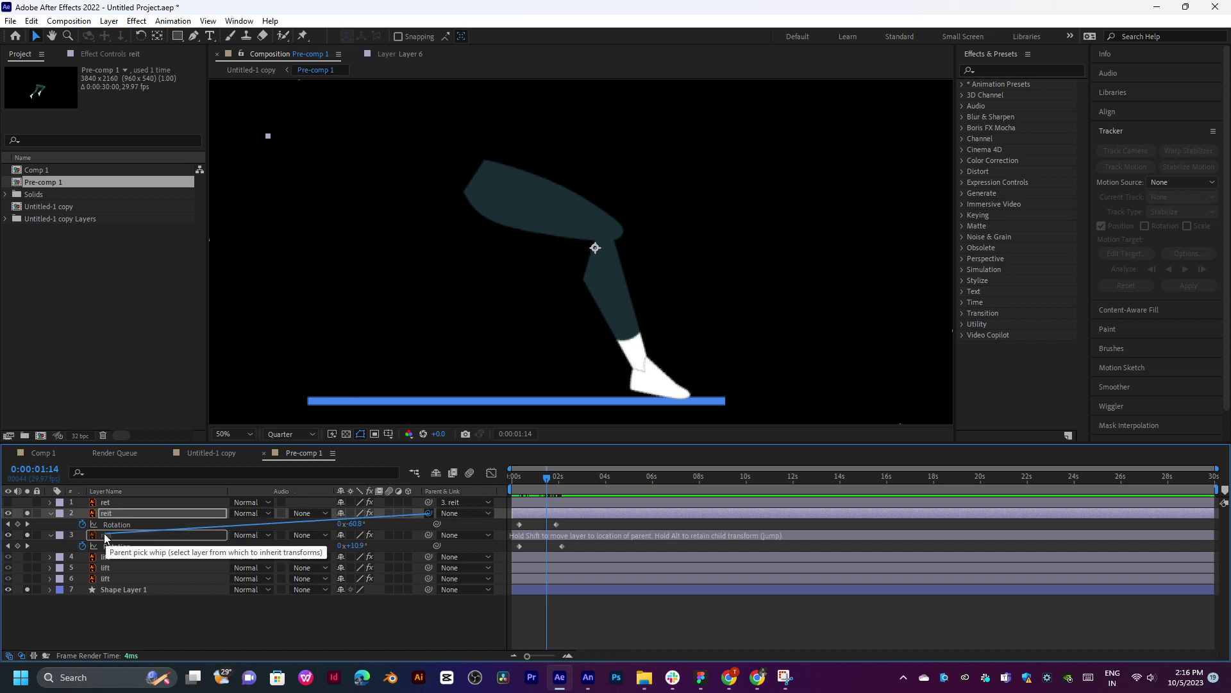
pyautogui.moveTo(536, 478)
pyautogui.mouseDown()
pyautogui.moveTo(501, 507)
pyautogui.moveTo(533, 506)
pyautogui.mouseUp()
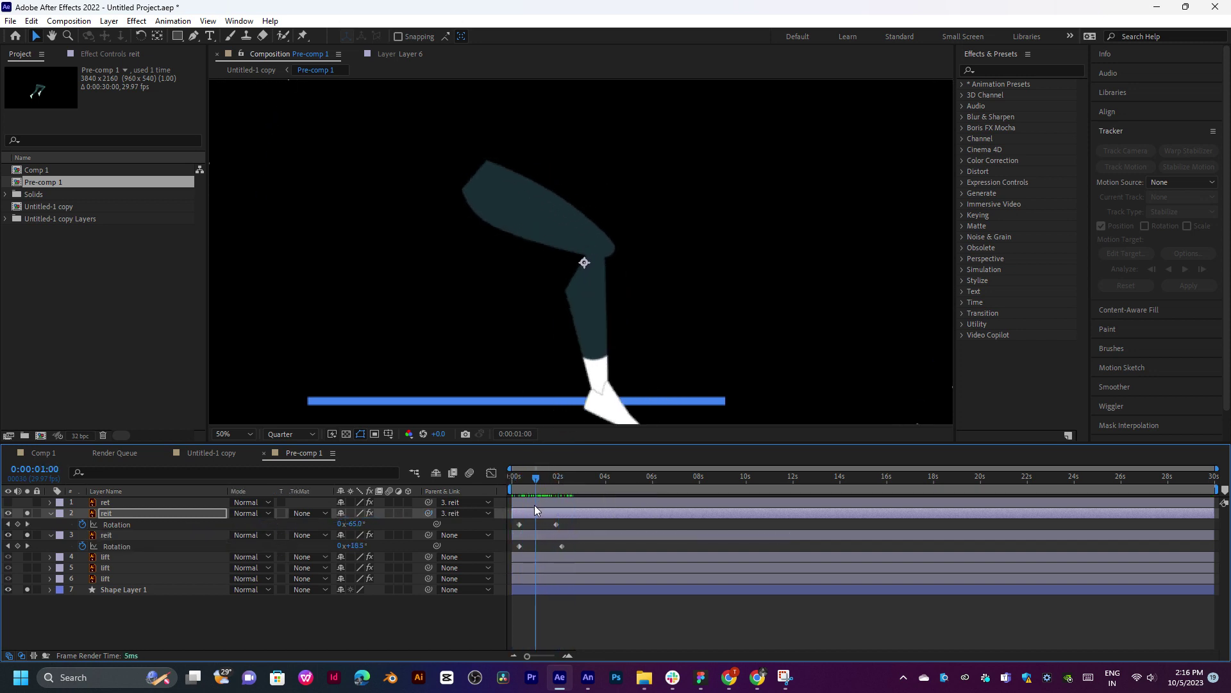
pyautogui.hotkey('ctrl', 'z')
pyautogui.hotkey('ctrl', 'z')
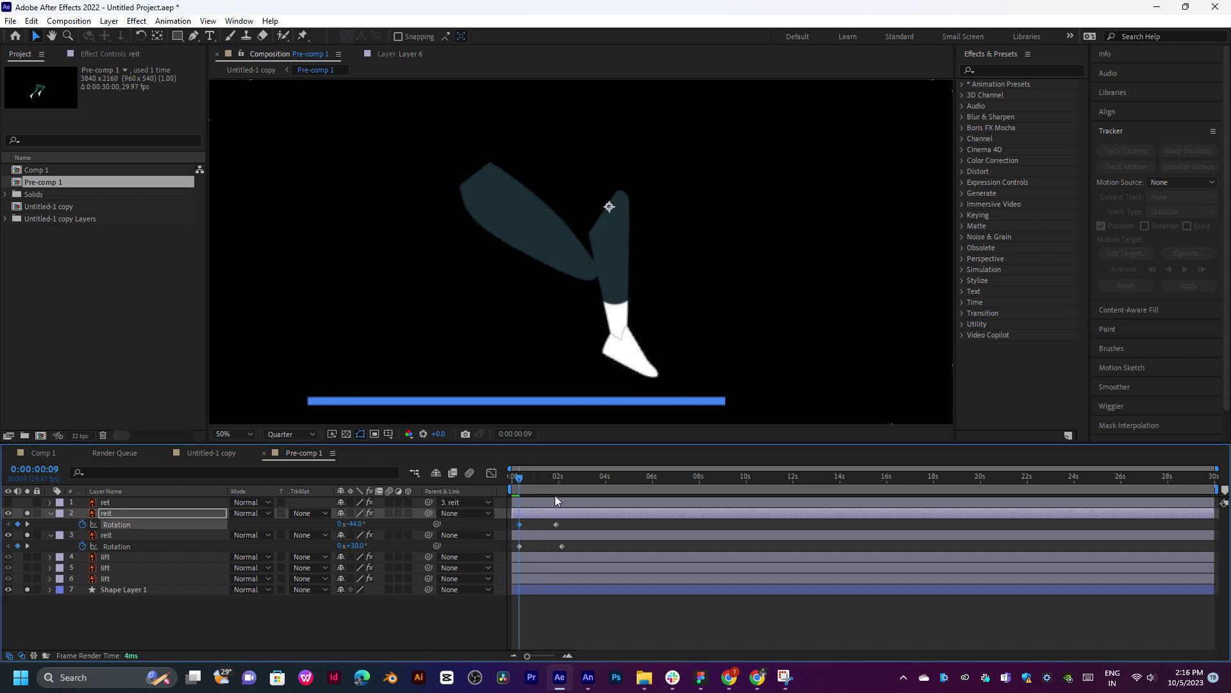
pyautogui.hotkey('ctrl', 'z')
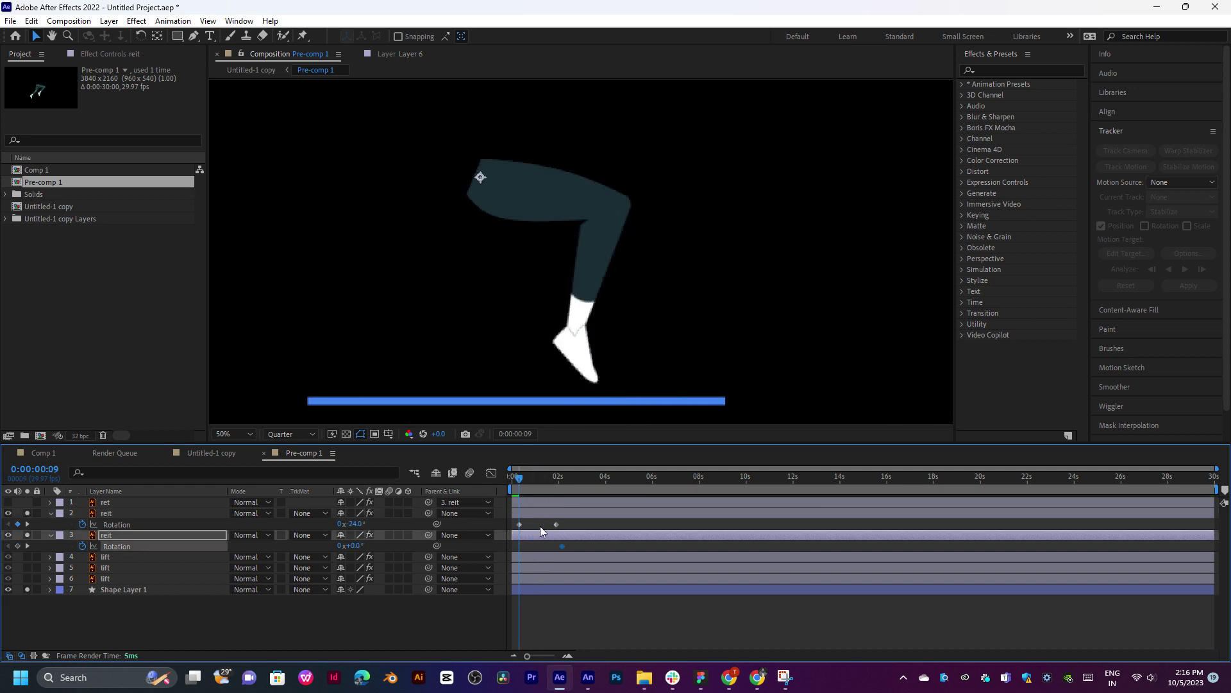
pyautogui.moveTo(428, 513); pyautogui.dragTo(144, 534)
# Key the upper leg rotating forward and a deeper lower-leg knee bend, then preview the stride
pyautogui.moveTo(341, 545); pyautogui.dragTo(375, 542)
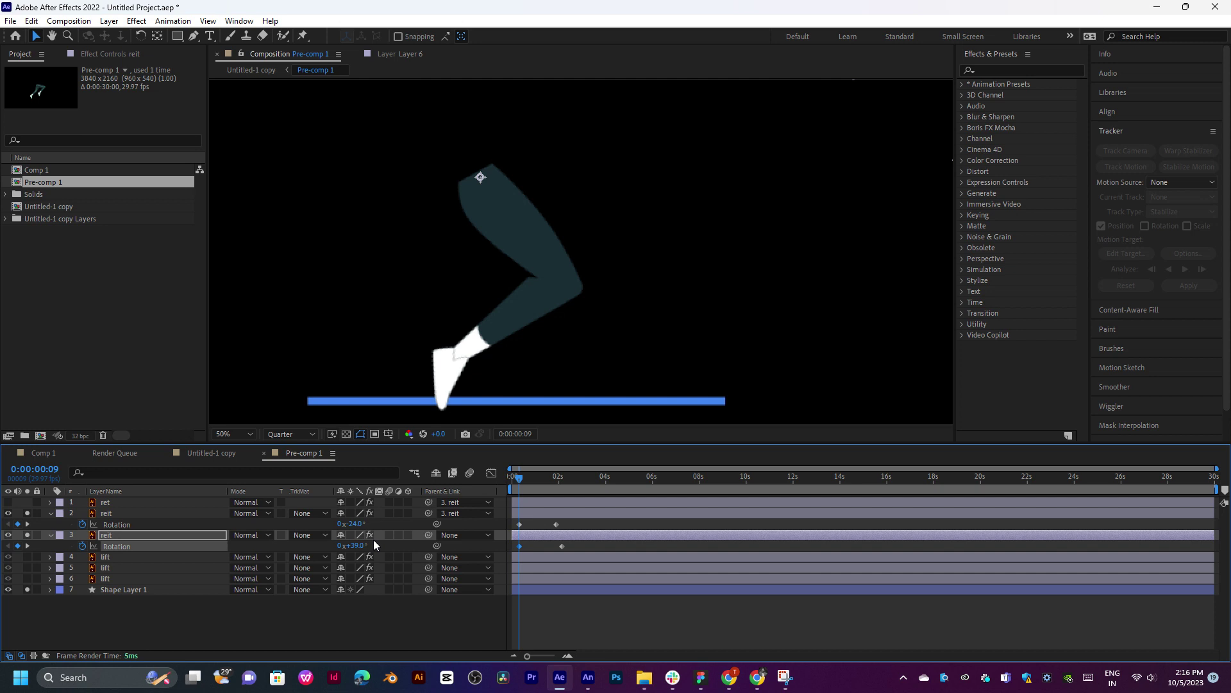
pyautogui.moveTo(355, 524); pyautogui.dragTo(323, 541)
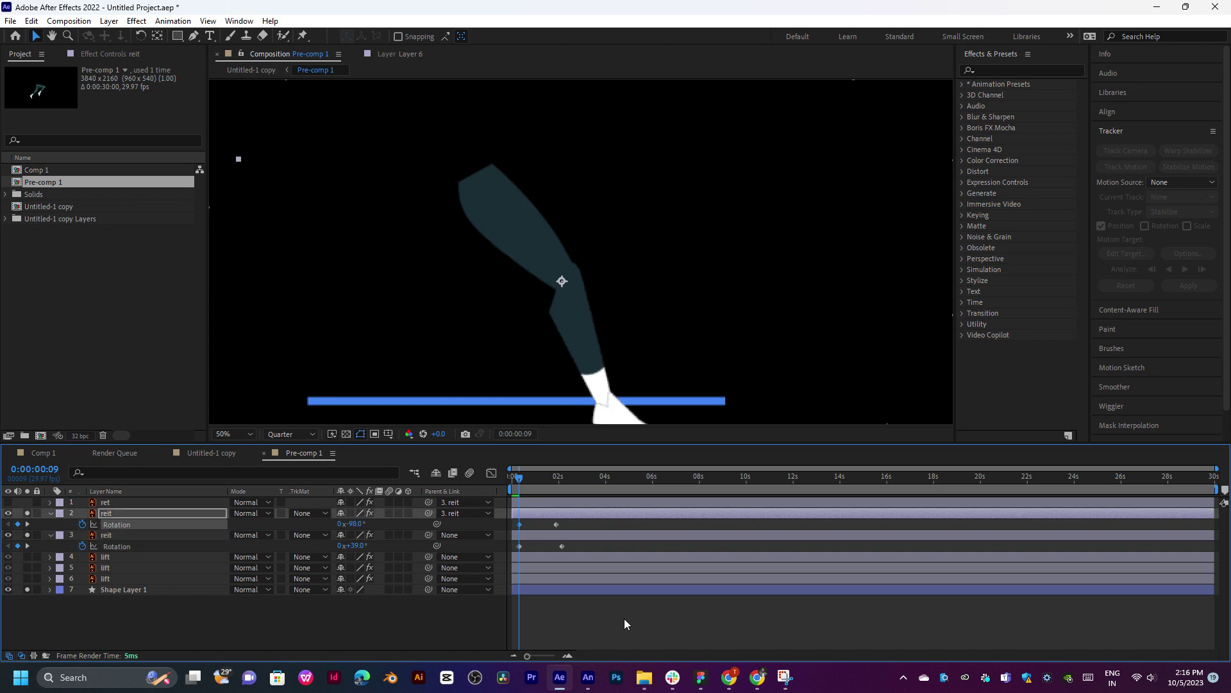
pyautogui.press('space')
pyautogui.moveTo(518, 480)
pyautogui.mouseDown()
pyautogui.moveTo(557, 471)
pyautogui.moveTo(517, 490)
pyautogui.moveTo(539, 482)
pyautogui.mouseUp()
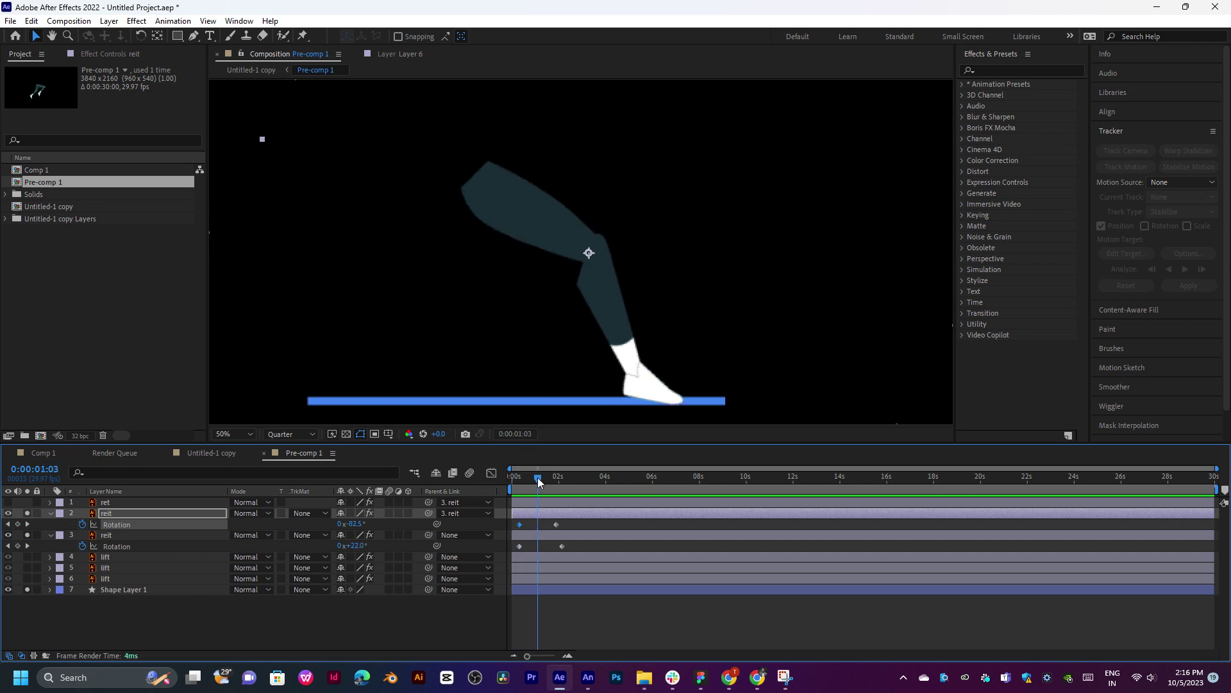
pyautogui.moveTo(359, 527); pyautogui.dragTo(356, 525)
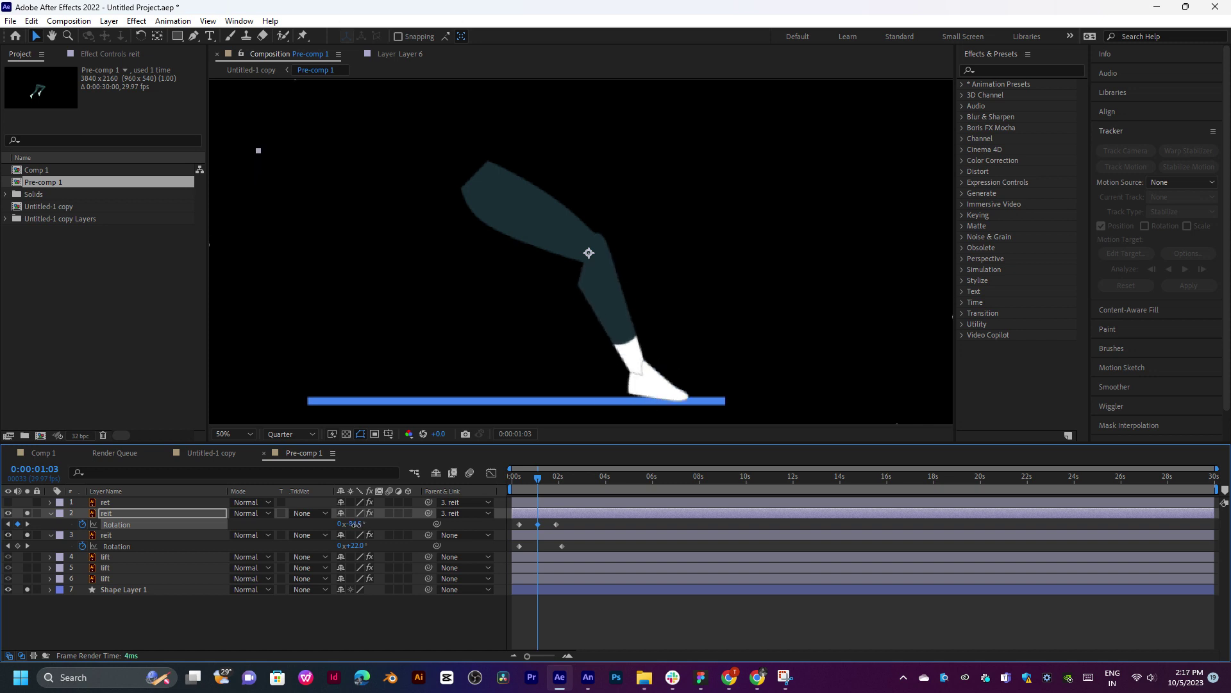
pyautogui.moveTo(517, 478); pyautogui.dragTo(539, 482)
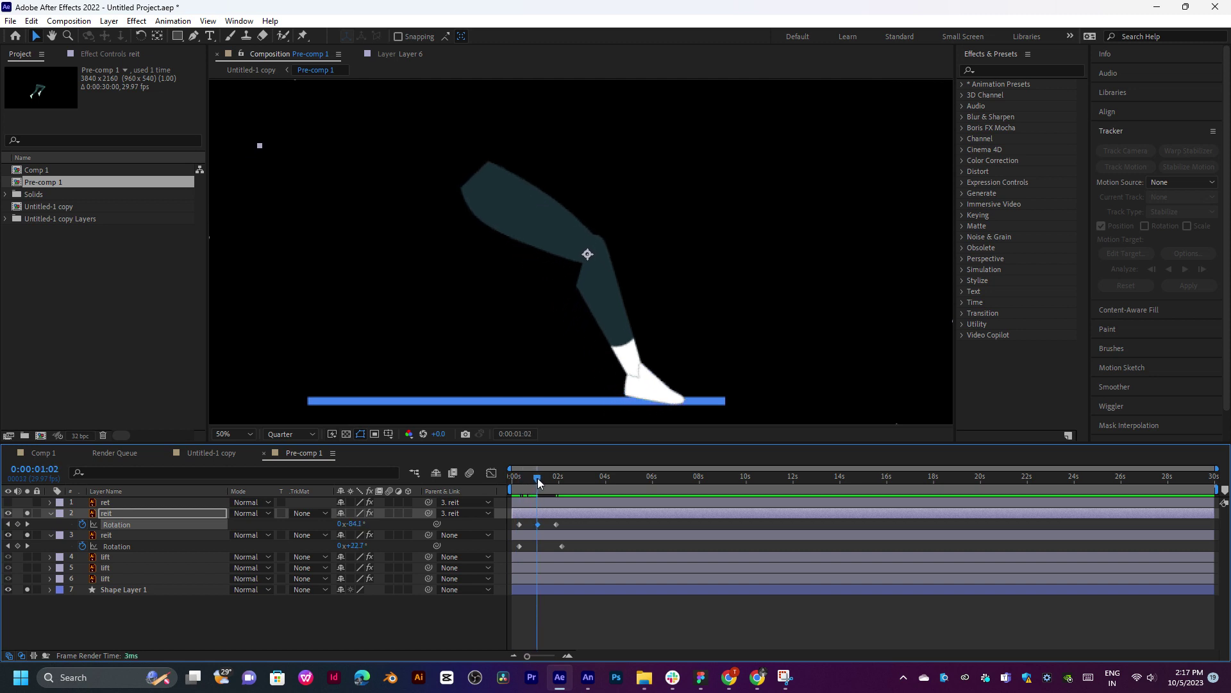
pyautogui.press('space')
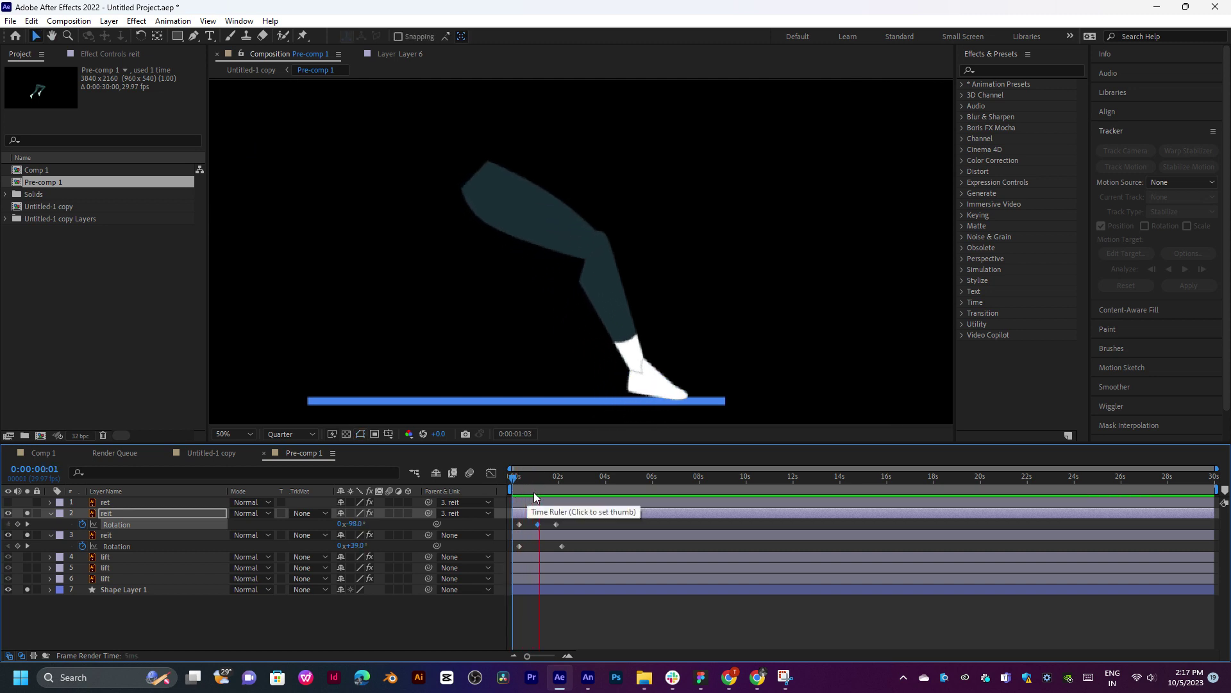
# Key the upper leg swinging back near three seconds and shift that keyframe later
pyautogui.click(548, 476)
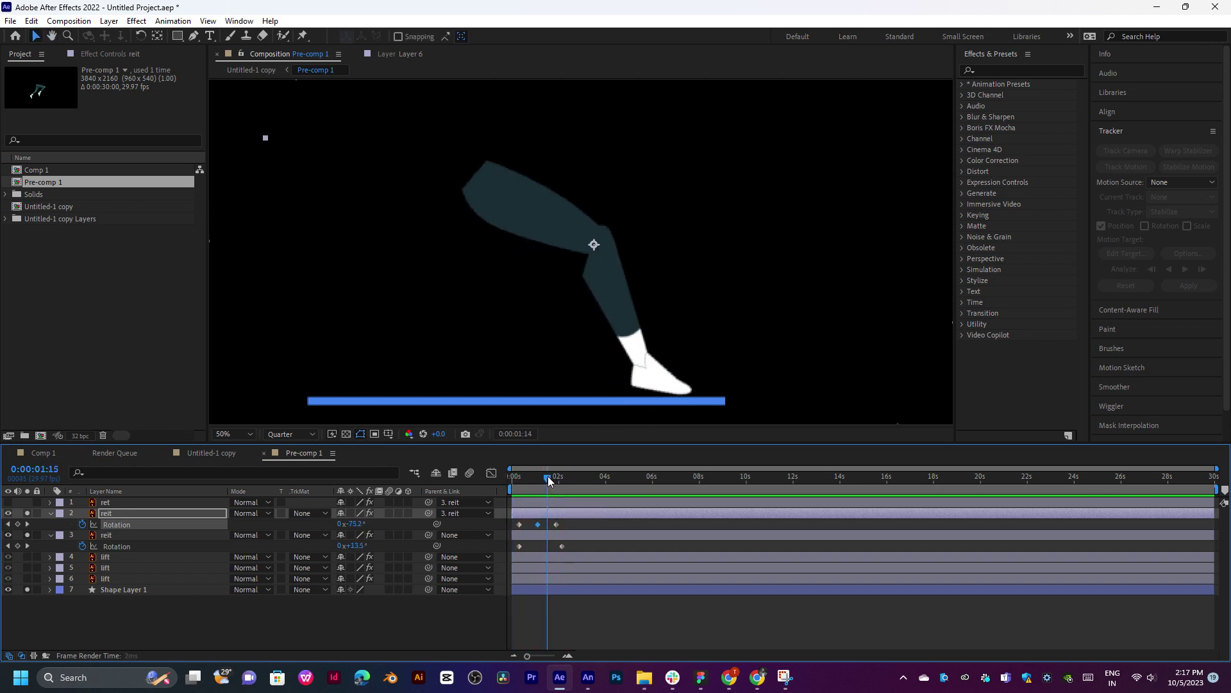
pyautogui.moveTo(548, 476); pyautogui.dragTo(580, 463)
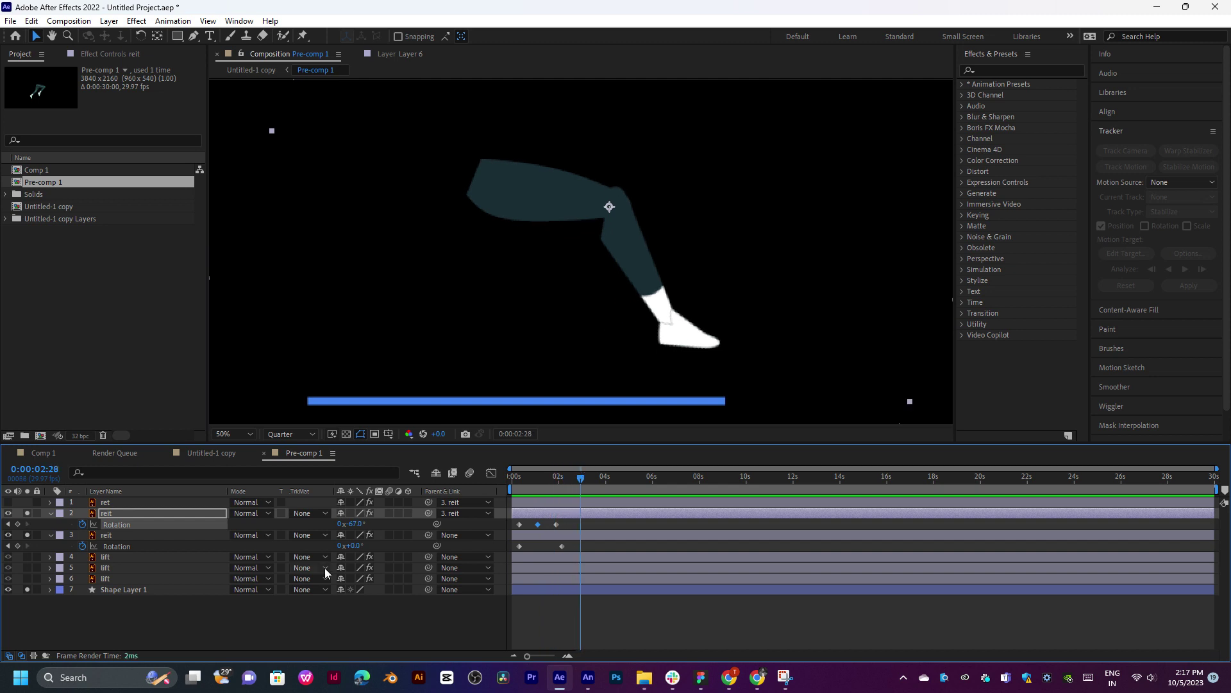
pyautogui.moveTo(351, 545); pyautogui.dragTo(398, 528)
pyautogui.click(560, 545)
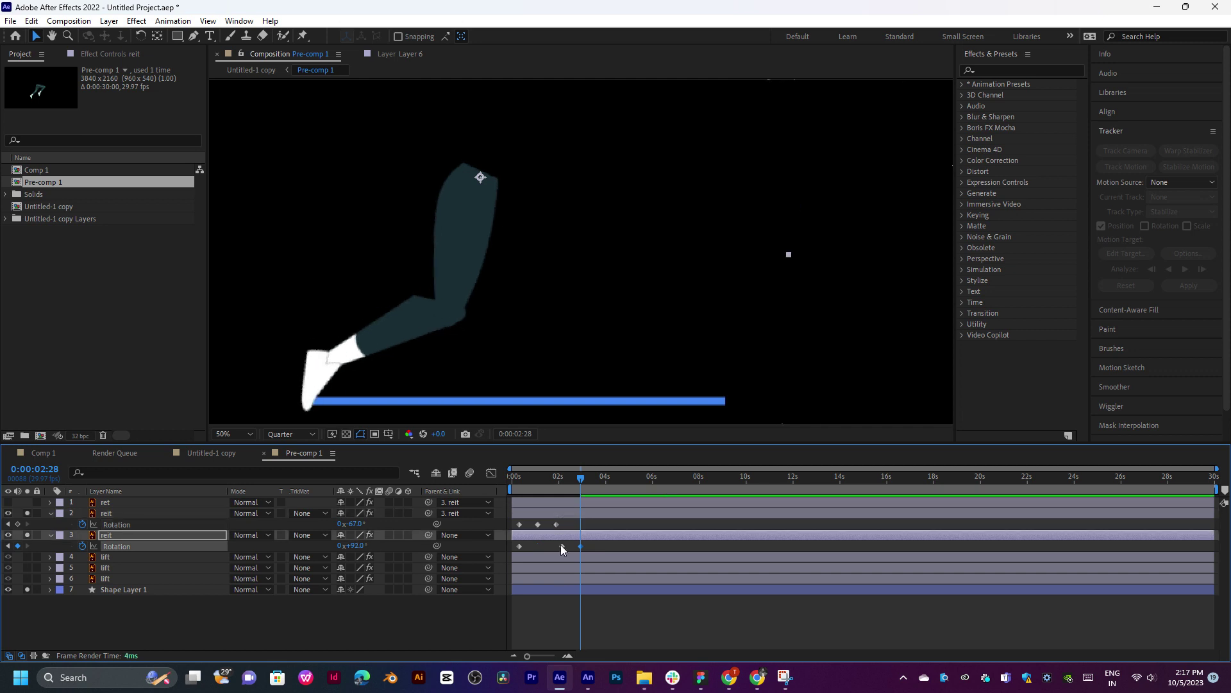
pyautogui.moveTo(581, 546); pyautogui.dragTo(628, 546)
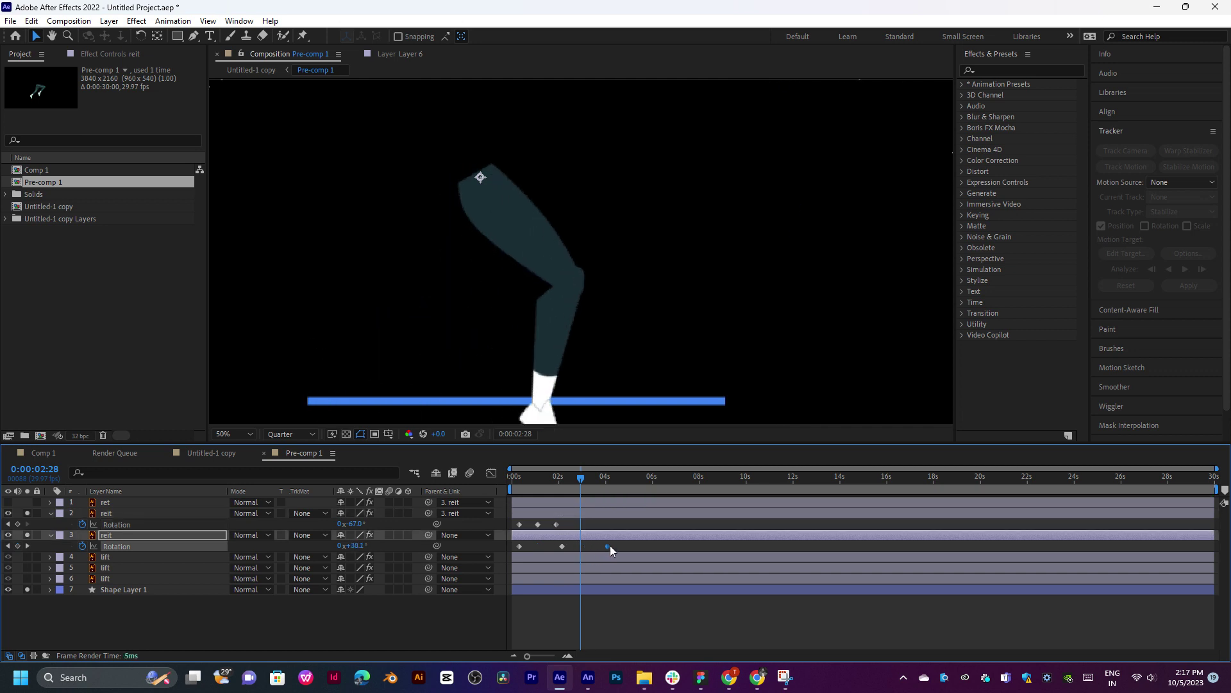
# Key the lower leg's bend at five seconds and preview from about 2:10
pyautogui.click(610, 480)
pyautogui.moveTo(611, 479); pyautogui.dragTo(627, 479)
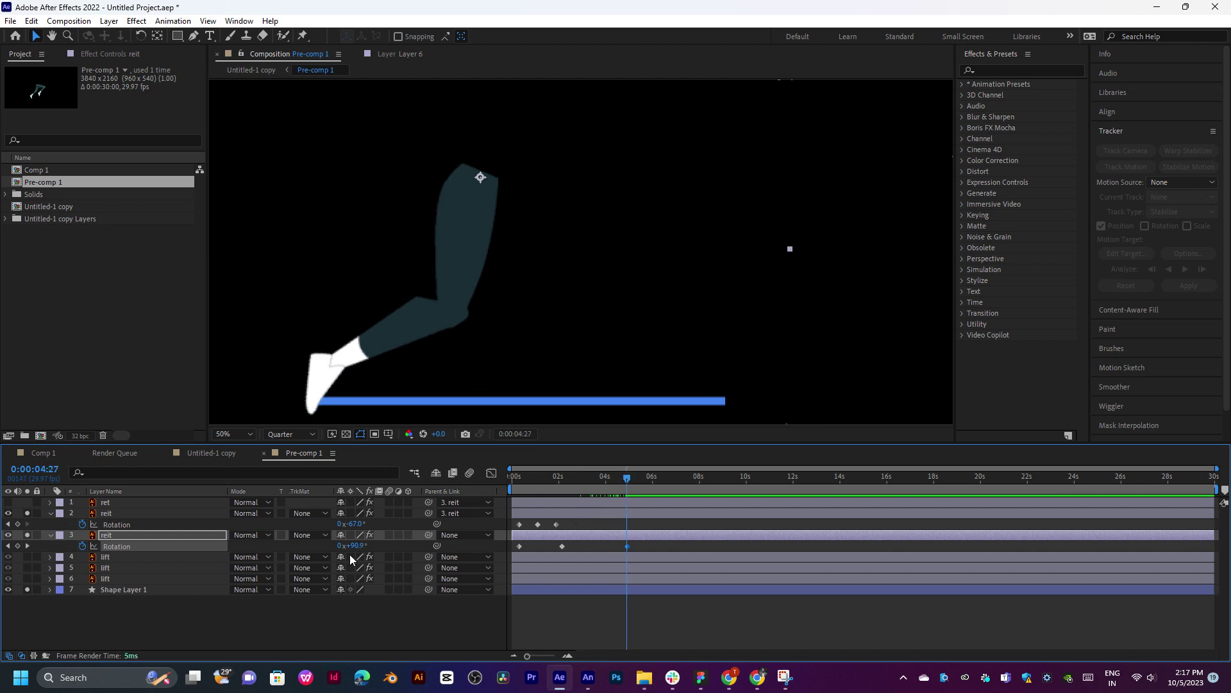
pyautogui.moveTo(355, 524); pyautogui.dragTo(378, 517)
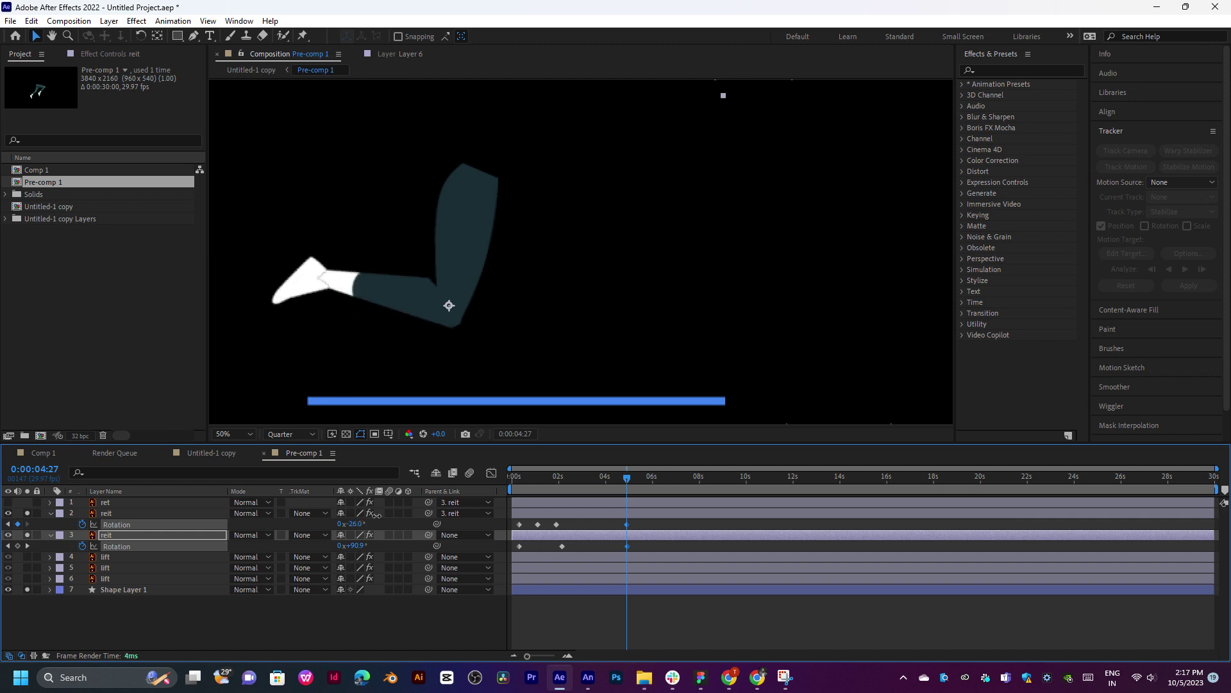
pyautogui.click(377, 517)
pyautogui.click(567, 491)
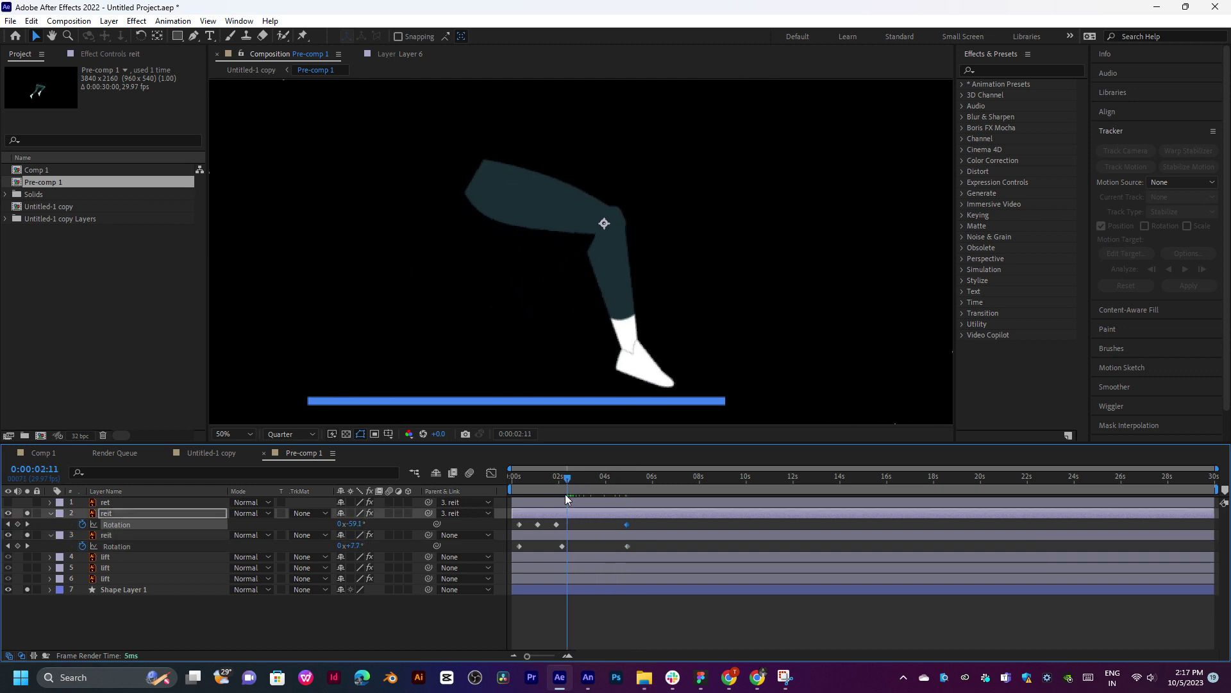
pyautogui.press('space')
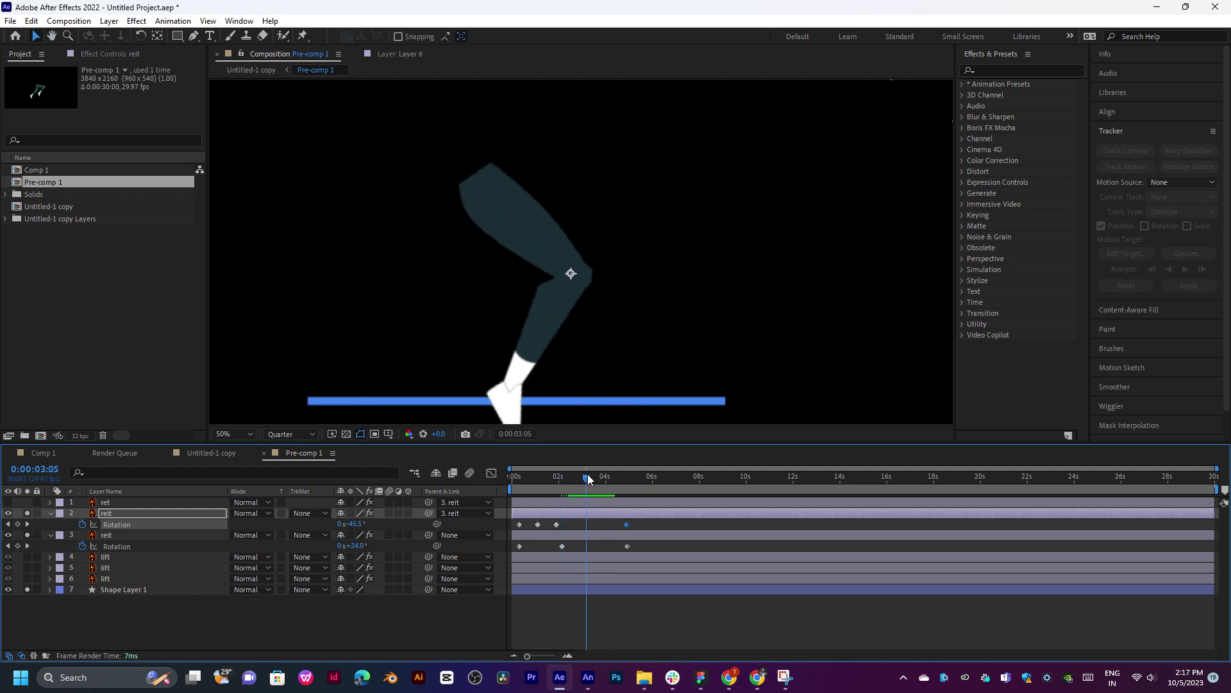
pyautogui.click(567, 482)
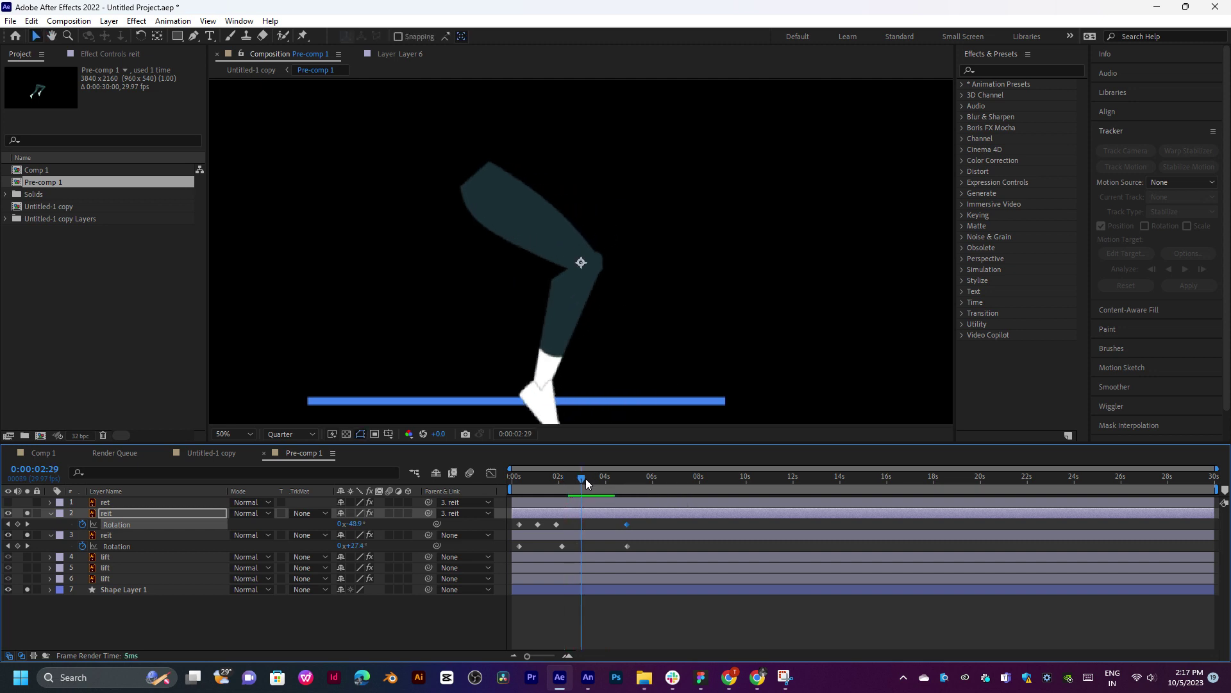
# Rotate the lower leg to about -73° at 0:00:03:18 and slide that keyframe slightly earlier
pyautogui.click(681, 480)
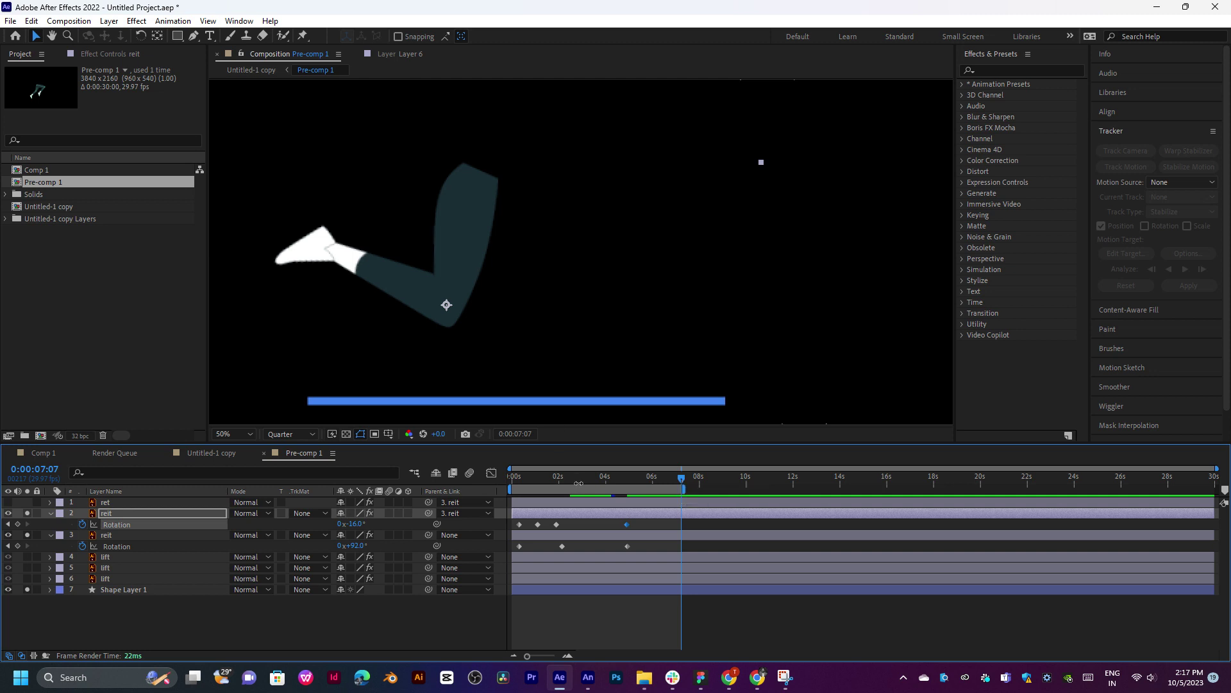
pyautogui.moveTo(579, 483); pyautogui.dragTo(596, 475)
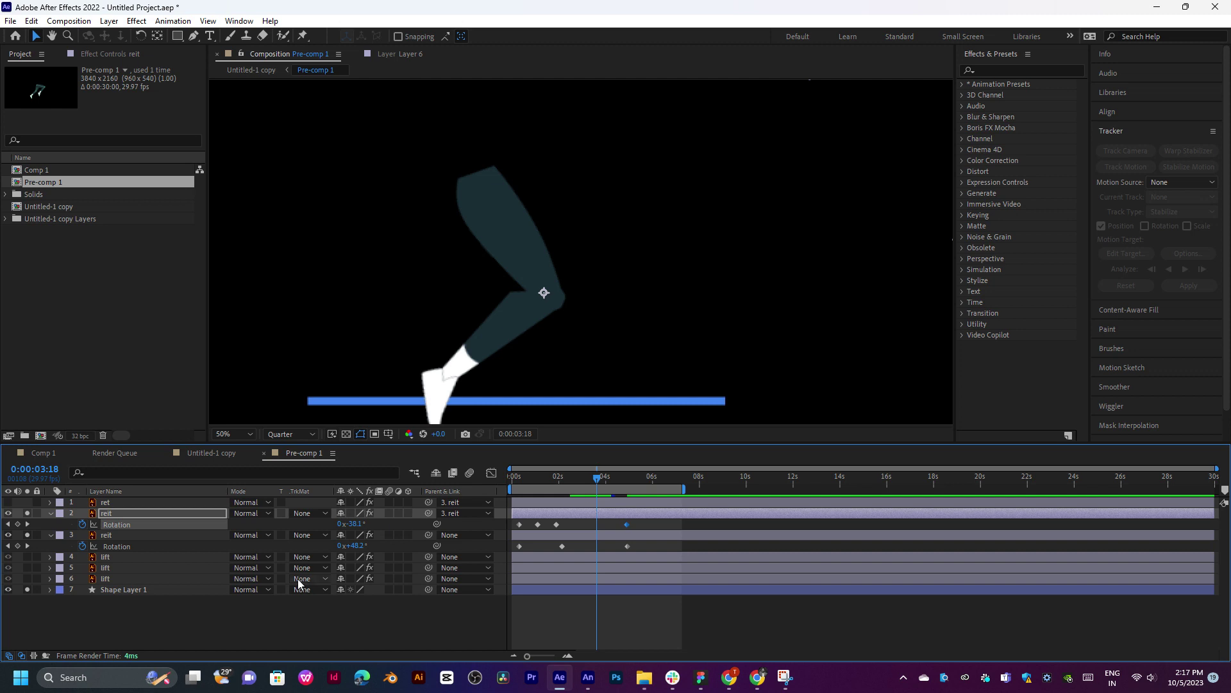
pyautogui.moveTo(357, 524); pyautogui.dragTo(342, 533)
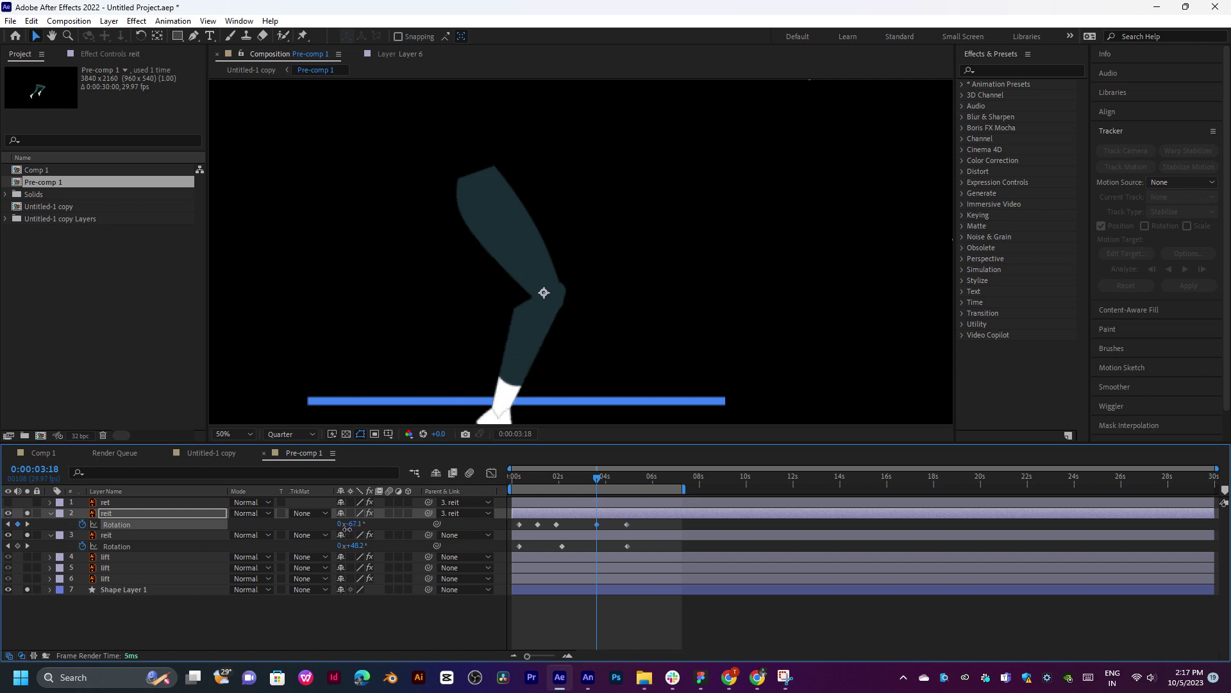
pyautogui.moveTo(597, 478)
pyautogui.mouseDown()
pyautogui.moveTo(573, 480)
pyautogui.moveTo(591, 483)
pyautogui.mouseUp()
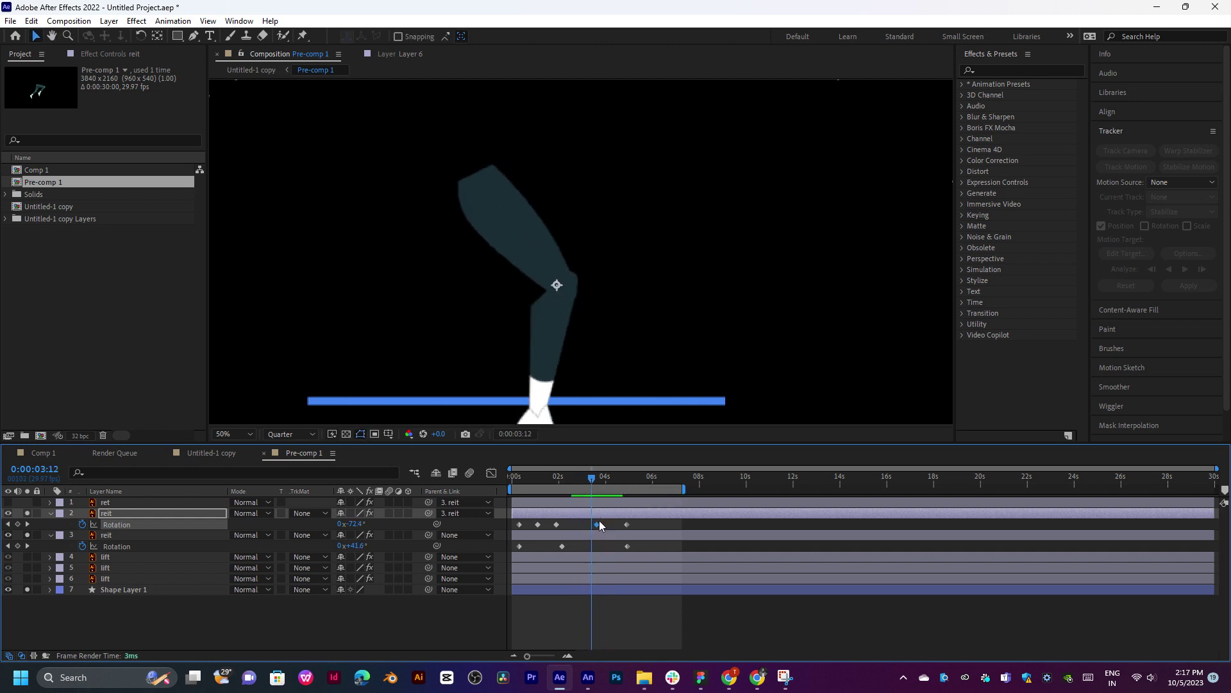
pyautogui.moveTo(587, 529); pyautogui.dragTo(580, 531)
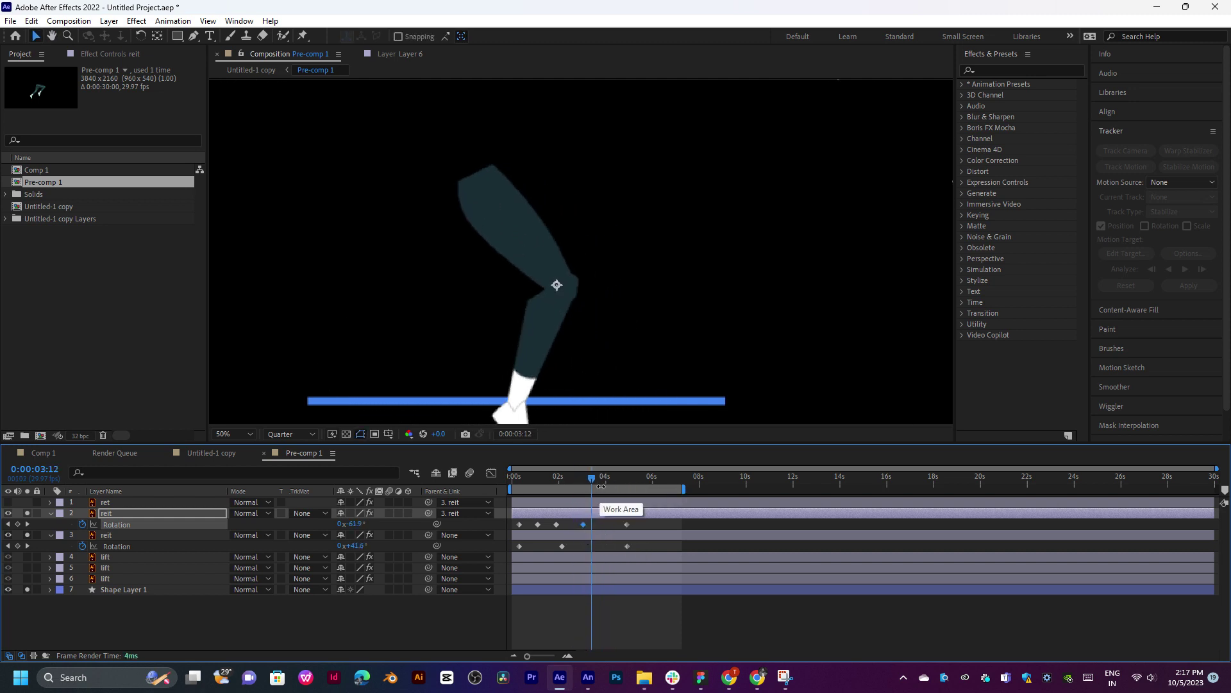
pyautogui.moveTo(598, 483); pyautogui.dragTo(603, 486)
# Rotate the upper leg to 58° near 0:00:03:26 and preview the leg cycle
pyautogui.press('h')
pyautogui.moveTo(578, 378); pyautogui.dragTo(614, 305)
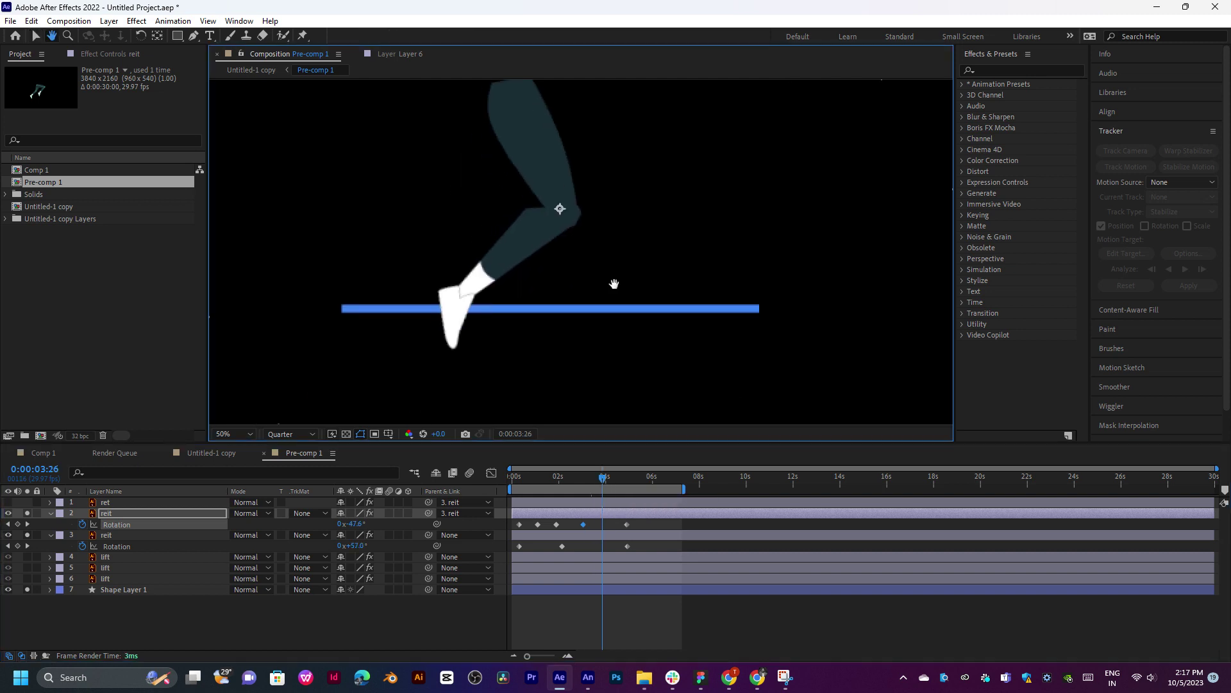
pyautogui.click(598, 536)
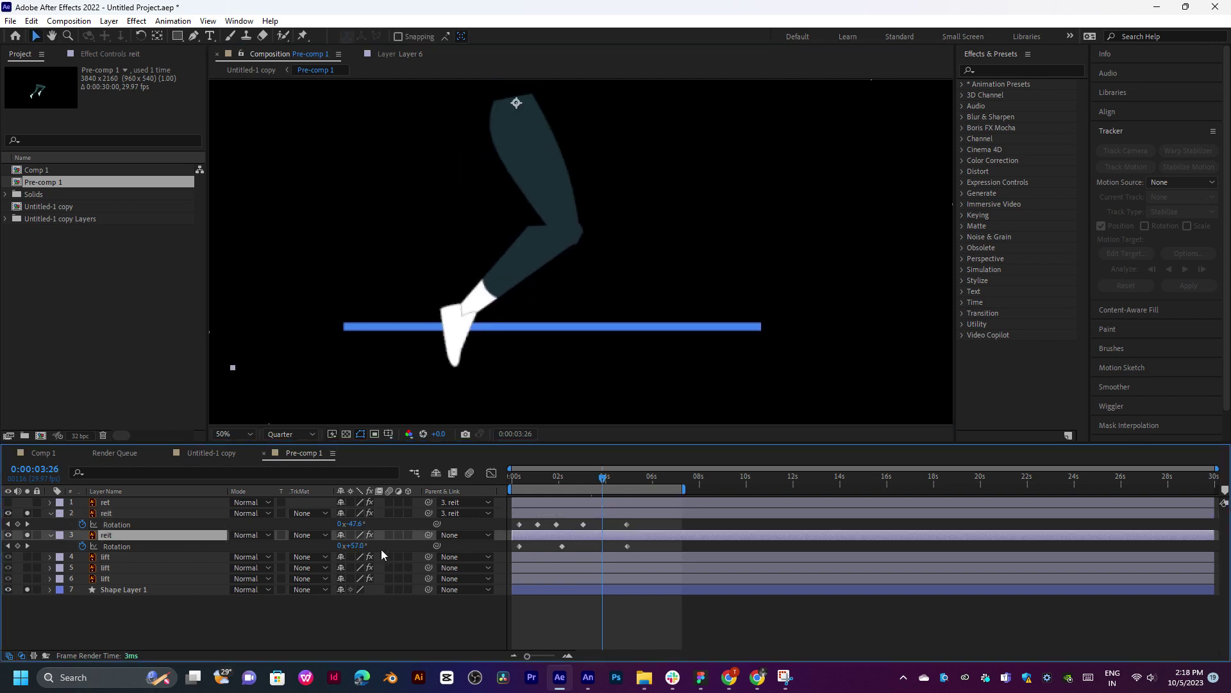
pyautogui.moveTo(364, 547); pyautogui.dragTo(380, 545)
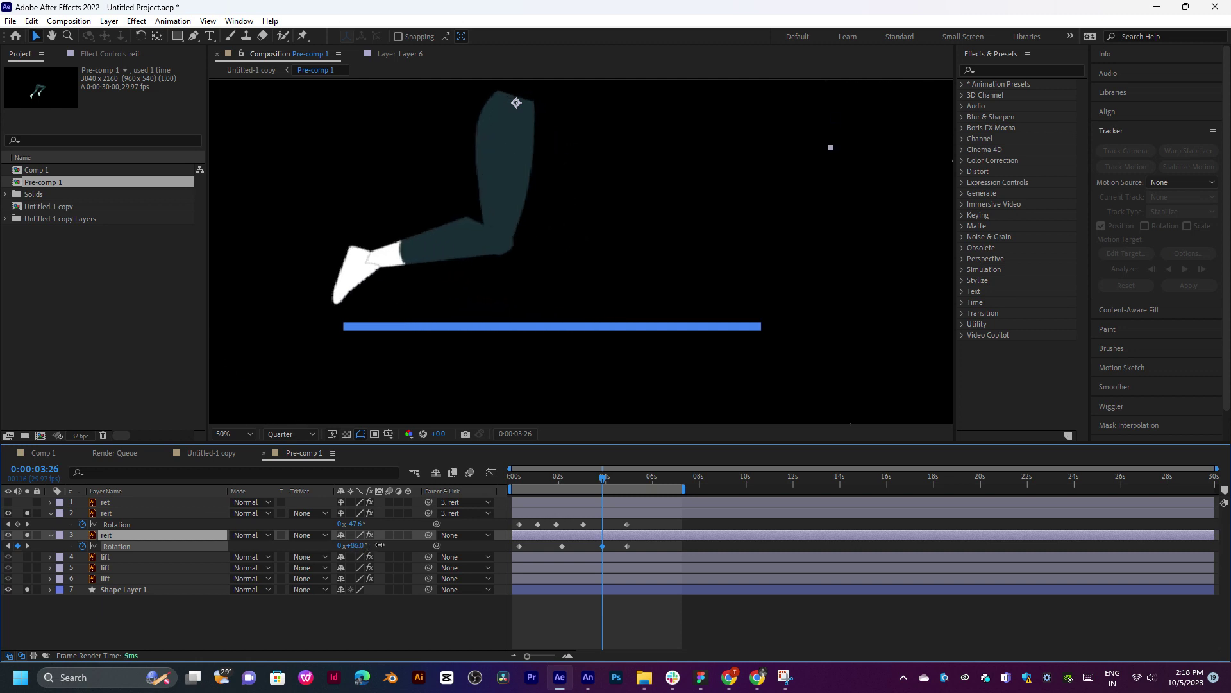
pyautogui.moveTo(575, 476); pyautogui.dragTo(587, 491)
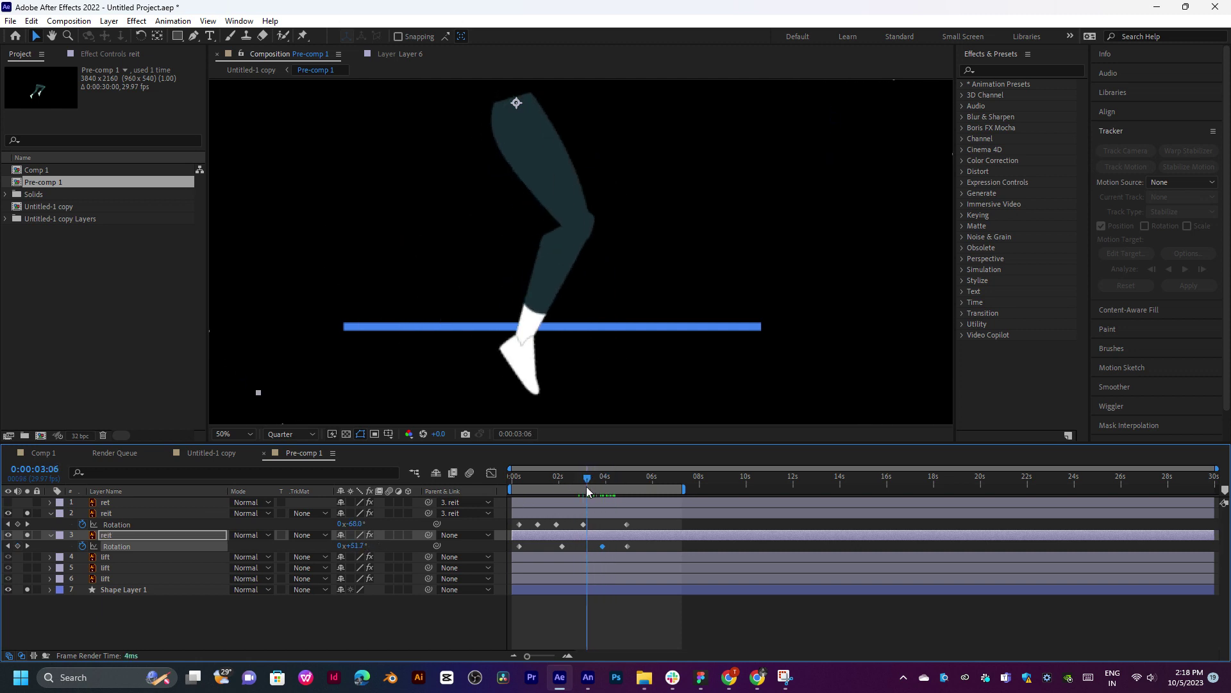
pyautogui.press('space')
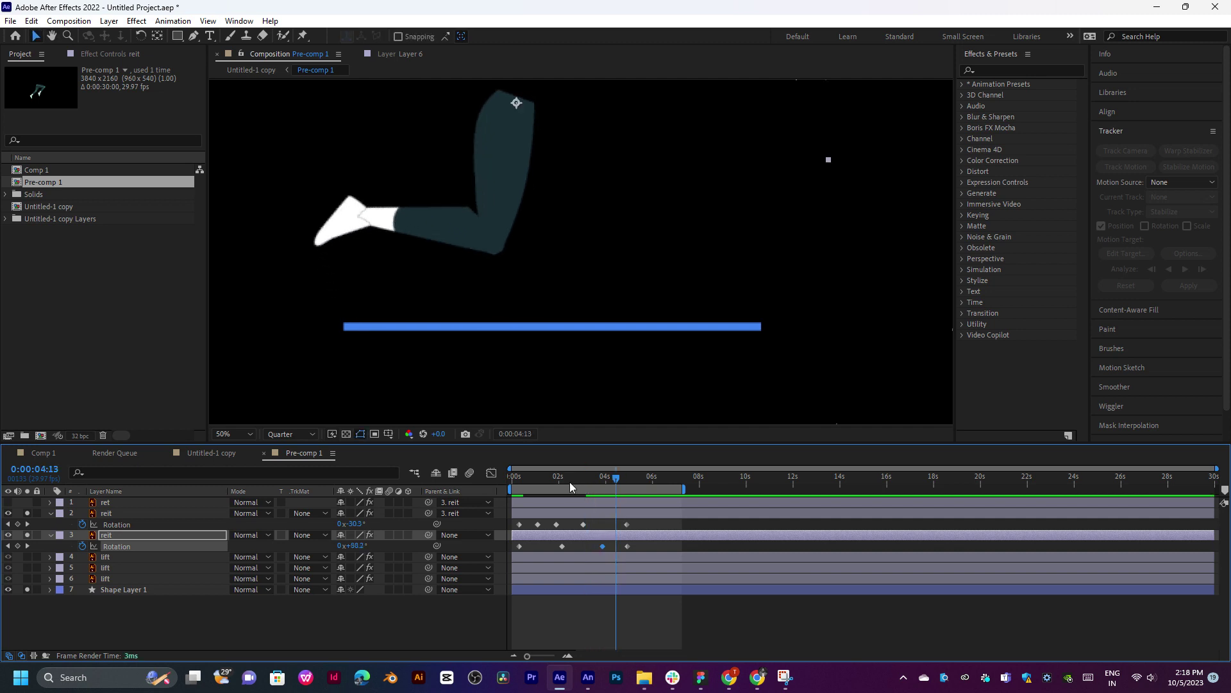
# Rotate the lower leg to -93° at 0:00:03:04 and review the motion around 3:02
pyautogui.click(570, 487)
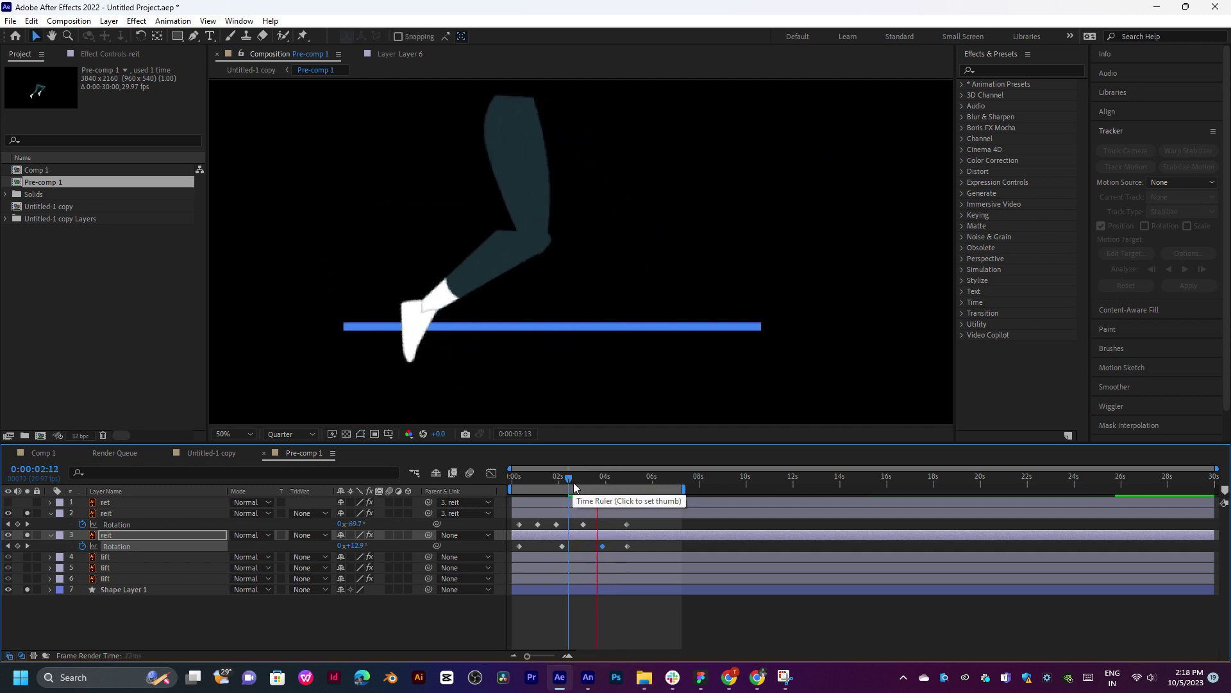
pyautogui.click(586, 482)
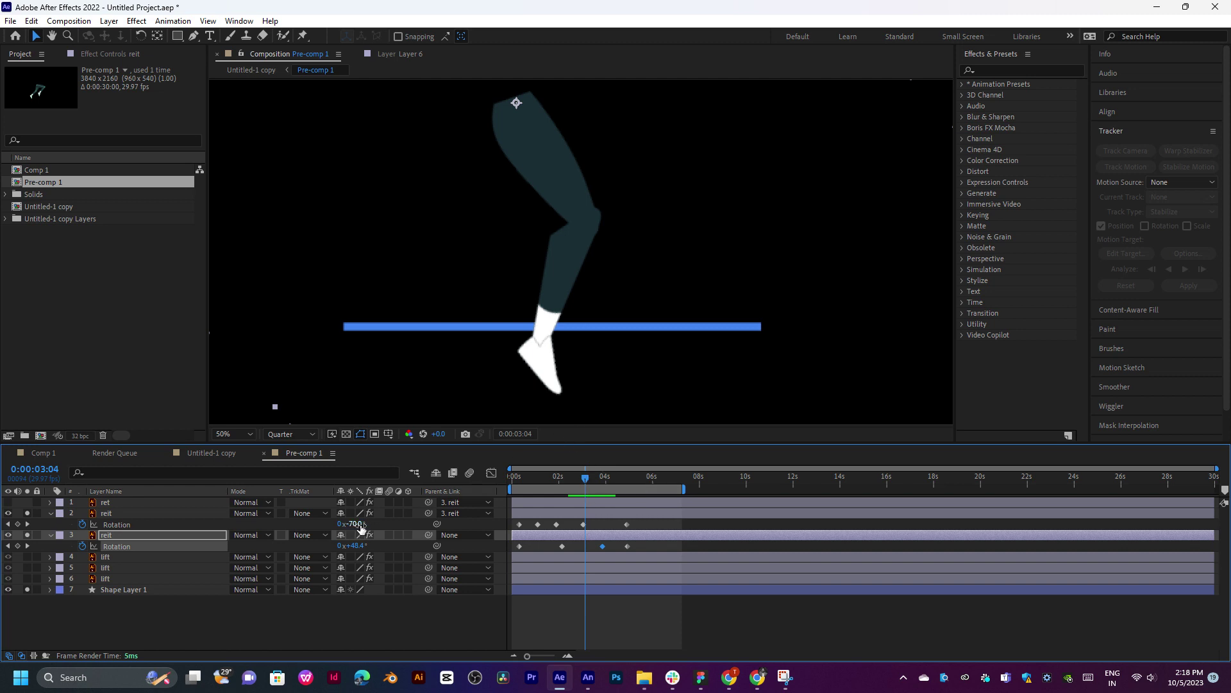
pyautogui.moveTo(361, 524)
pyautogui.mouseDown()
pyautogui.moveTo(351, 530)
pyautogui.moveTo(371, 524)
pyautogui.mouseUp()
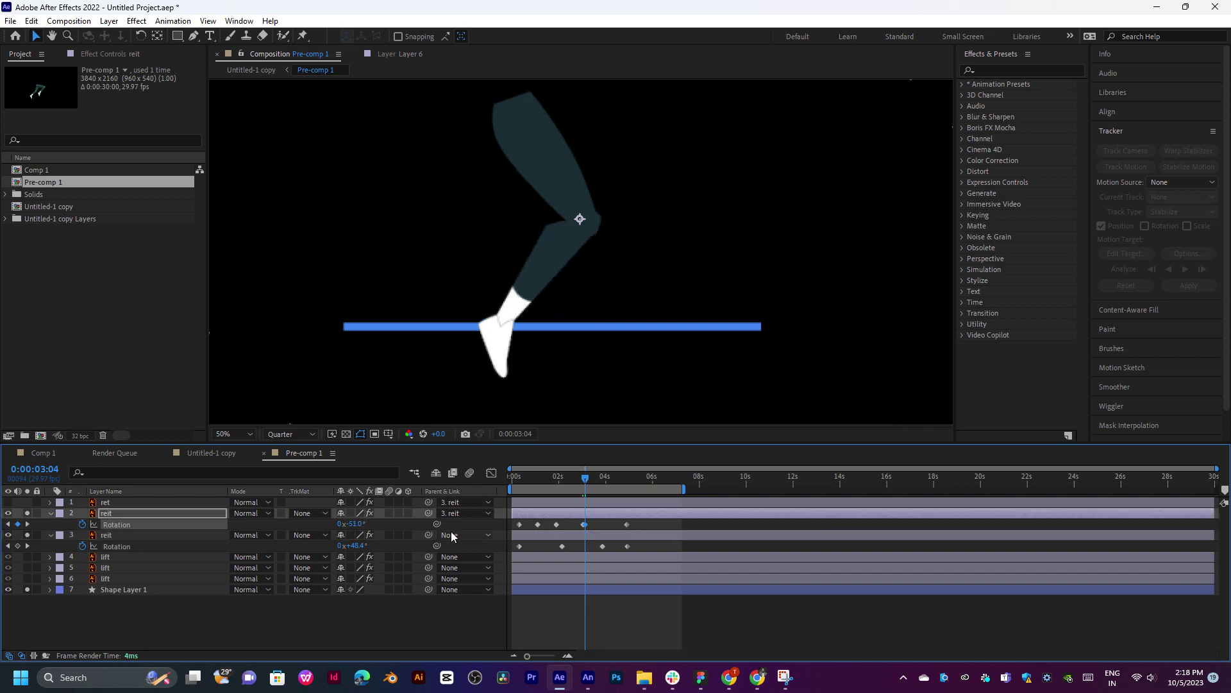
pyautogui.click(602, 546)
pyautogui.click(604, 479)
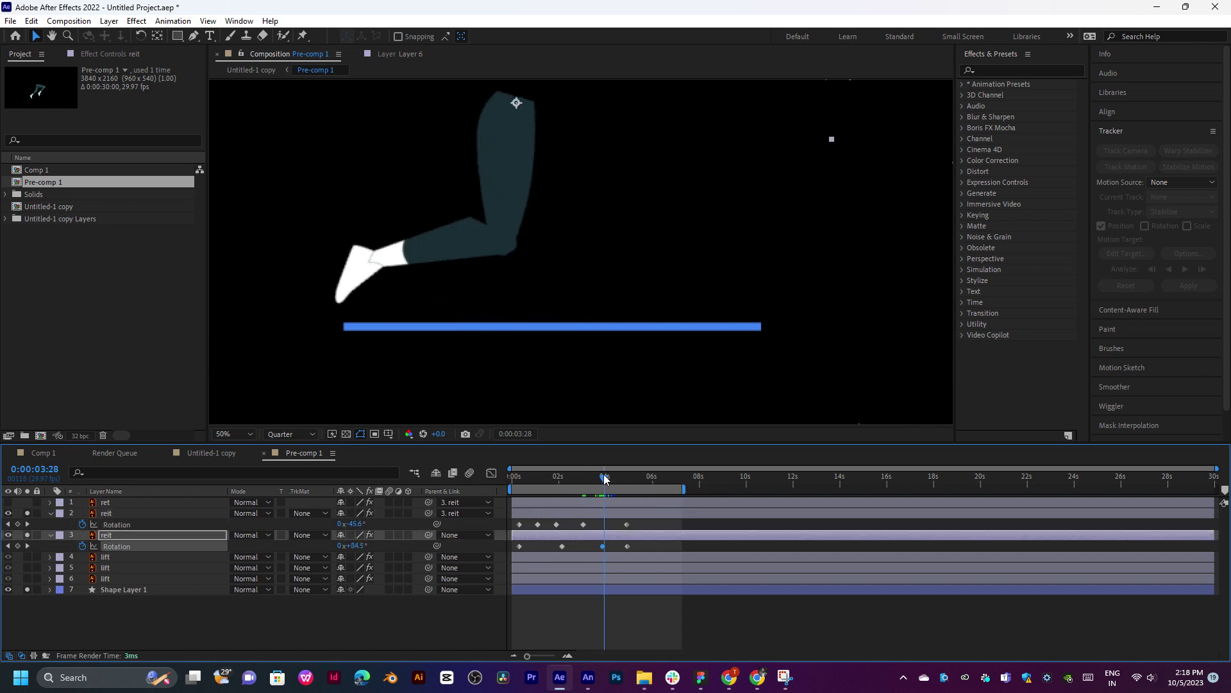
pyautogui.moveTo(605, 478); pyautogui.dragTo(524, 514)
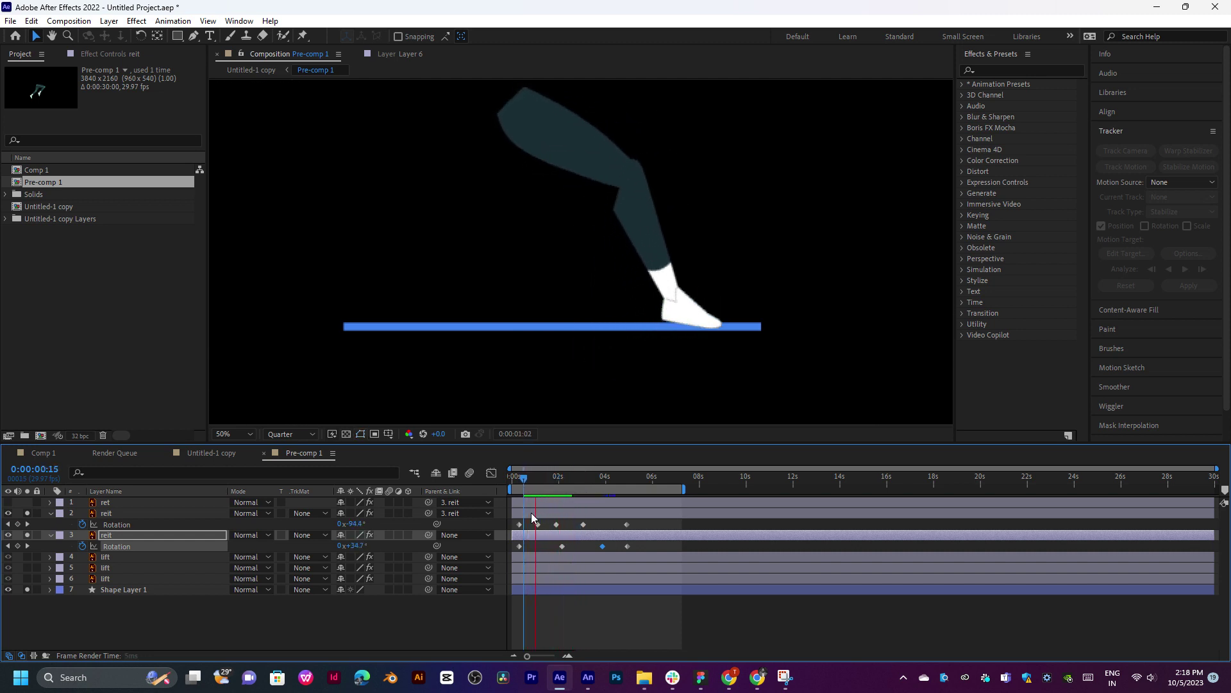
pyautogui.moveTo(530, 480); pyautogui.dragTo(582, 476)
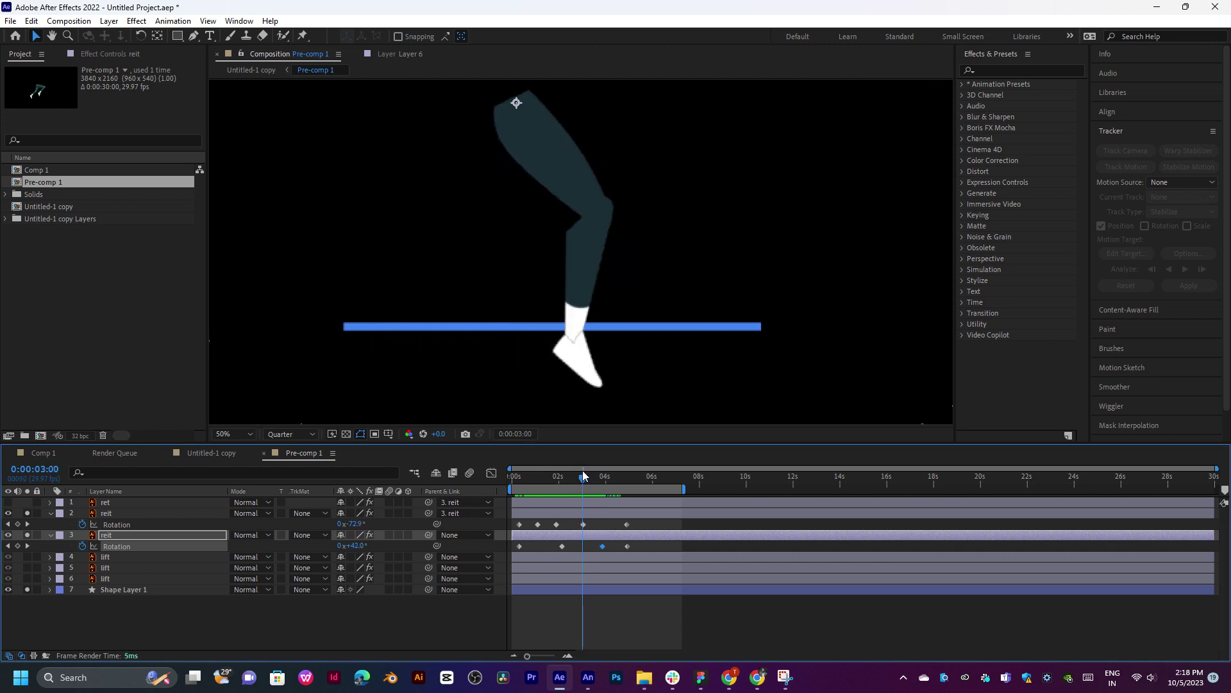
pyautogui.moveTo(583, 471); pyautogui.dragTo(580, 482)
pyautogui.scroll(4, 584, 471)
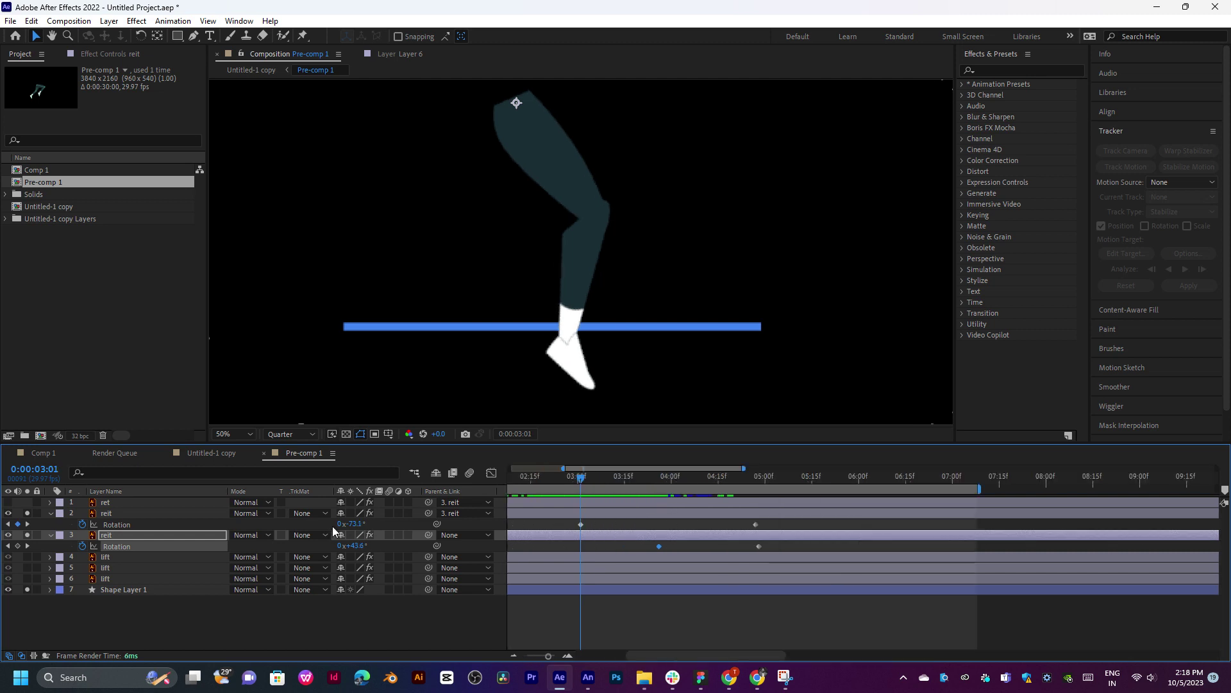
pyautogui.click(176, 516)
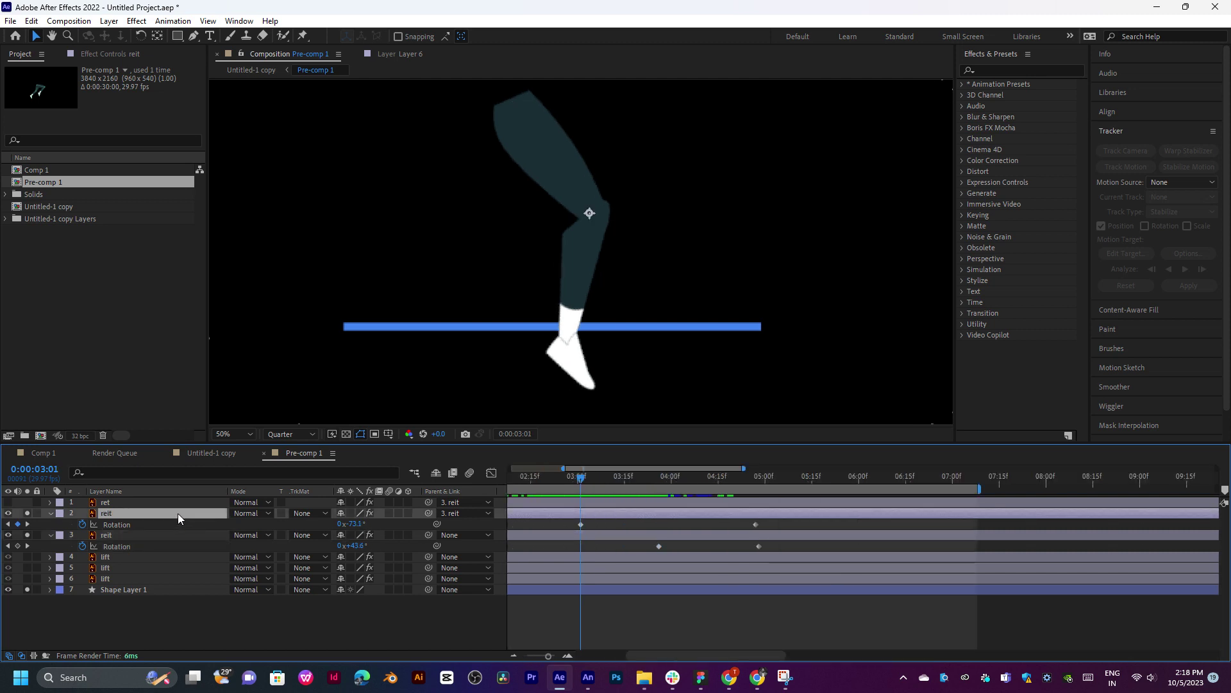
pyautogui.press('End')
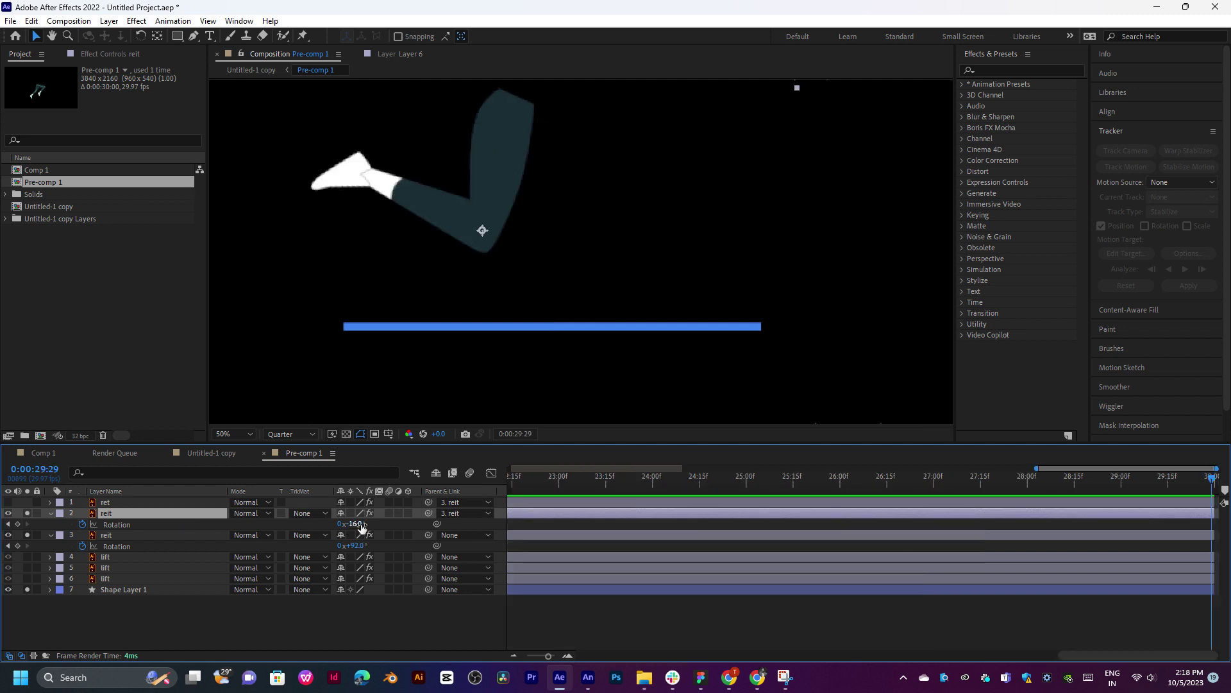
pyautogui.press('p')
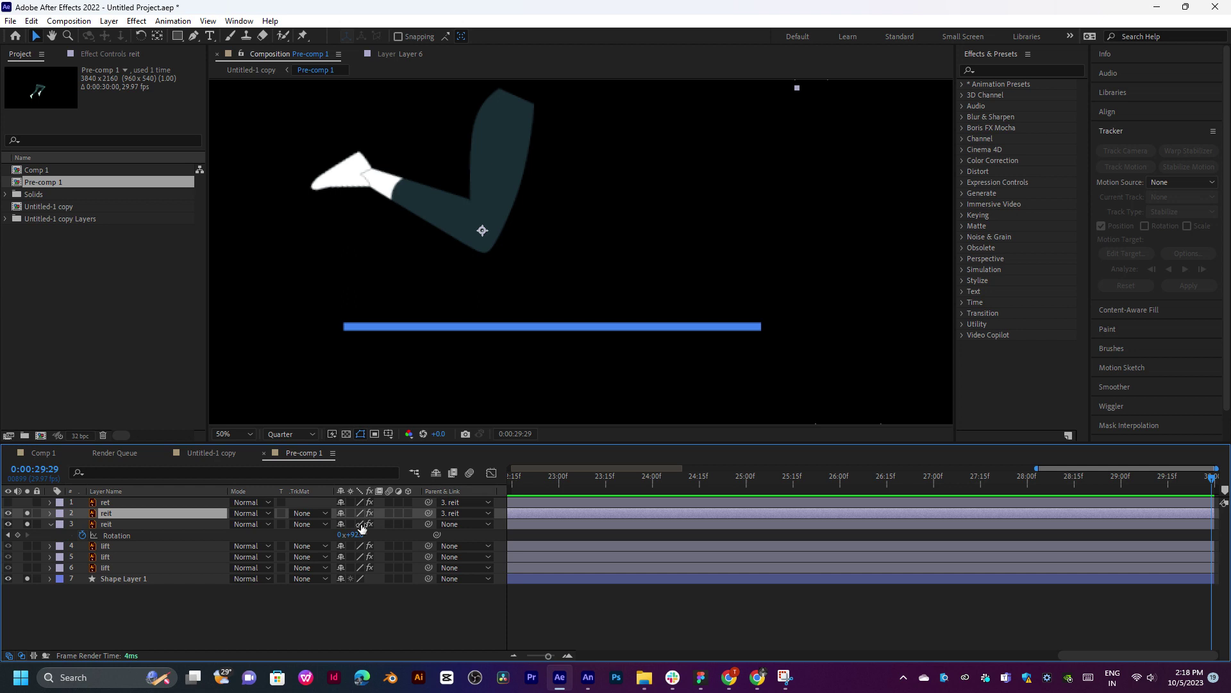
pyautogui.press('p')
pyautogui.moveTo(362, 524); pyautogui.dragTo(385, 525)
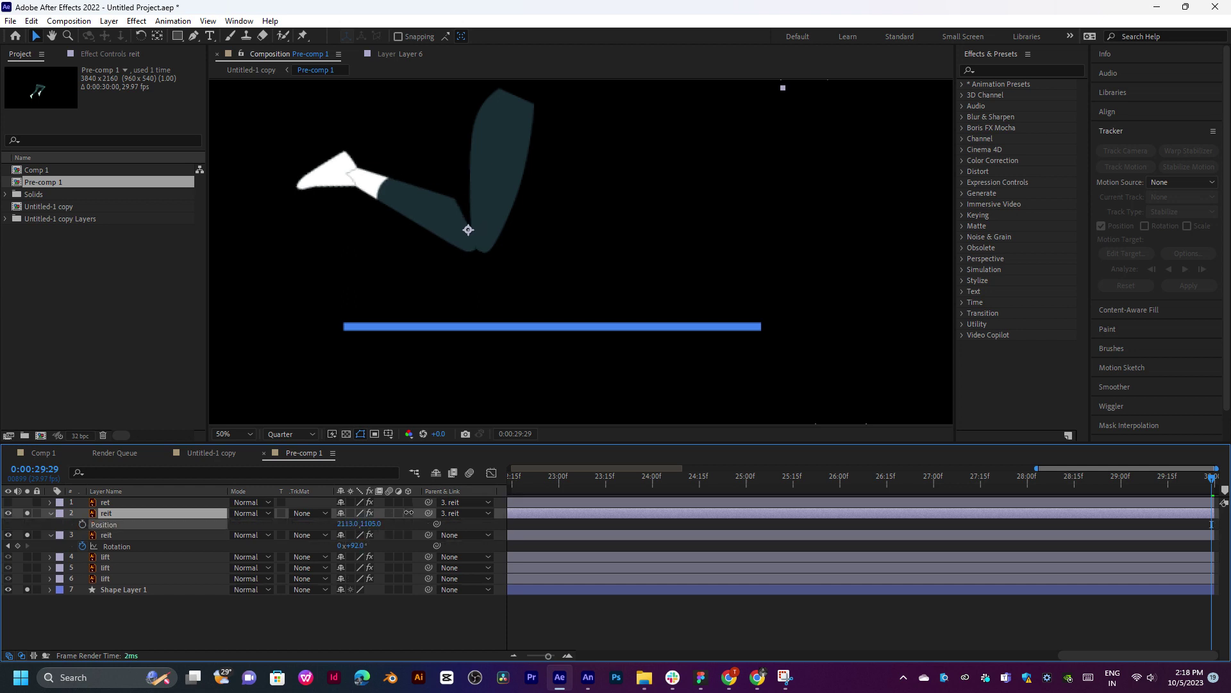
pyautogui.hotkey('ctrl', 'z')
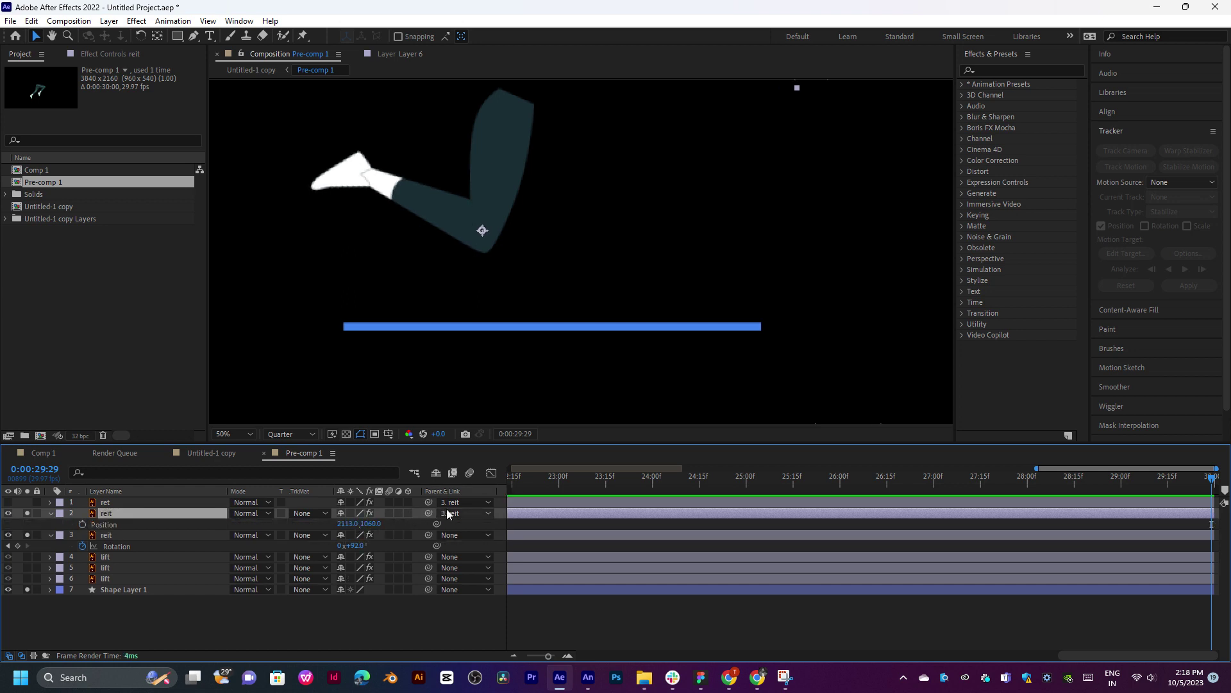
pyautogui.press('-')
pyautogui.press('-')
pyautogui.click(541, 491)
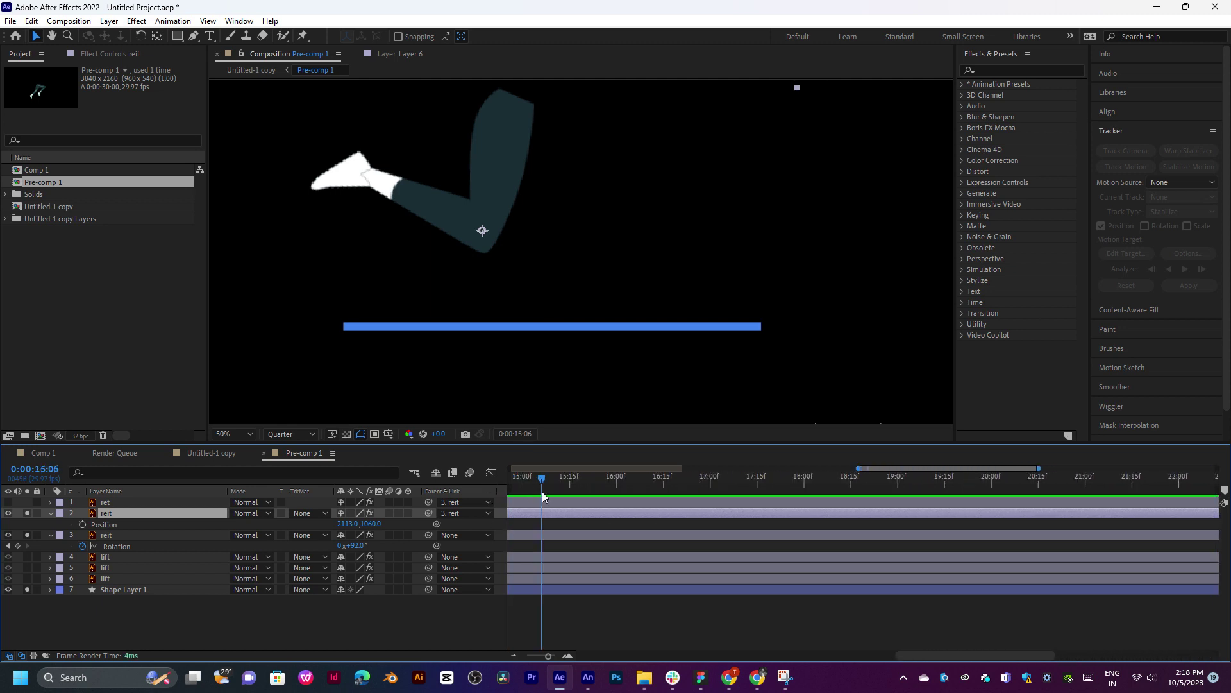
pyautogui.press('-')
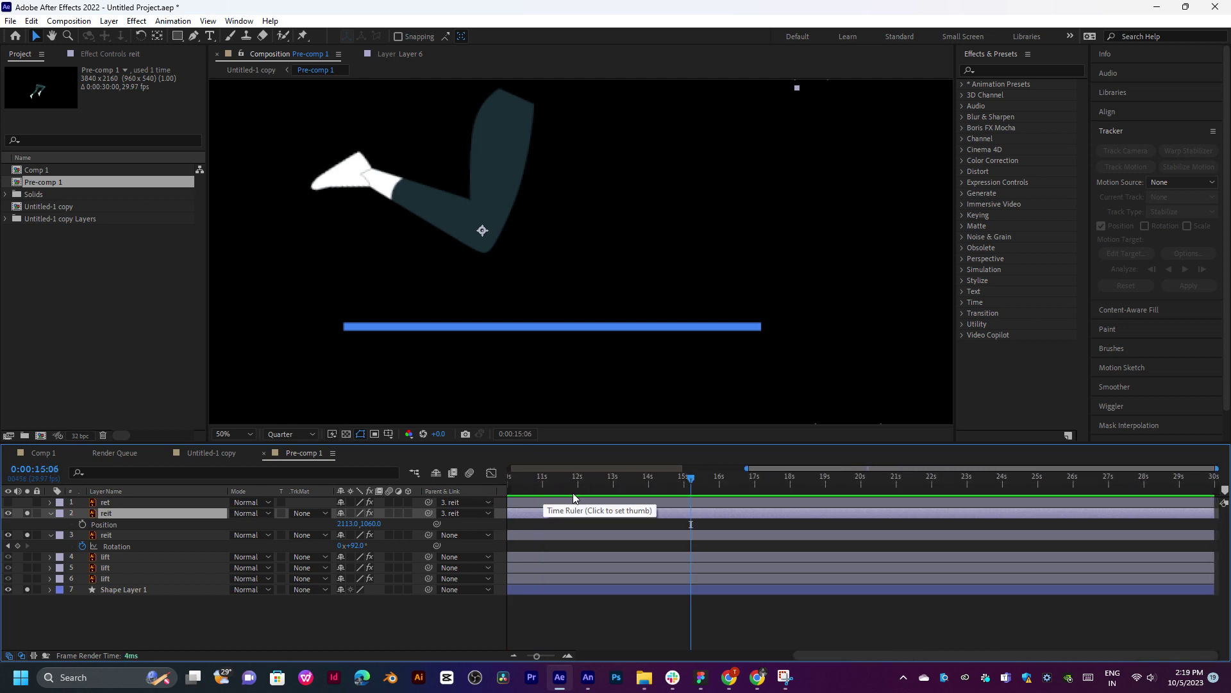
pyautogui.press('u')
pyautogui.press('u')
pyautogui.press('u')
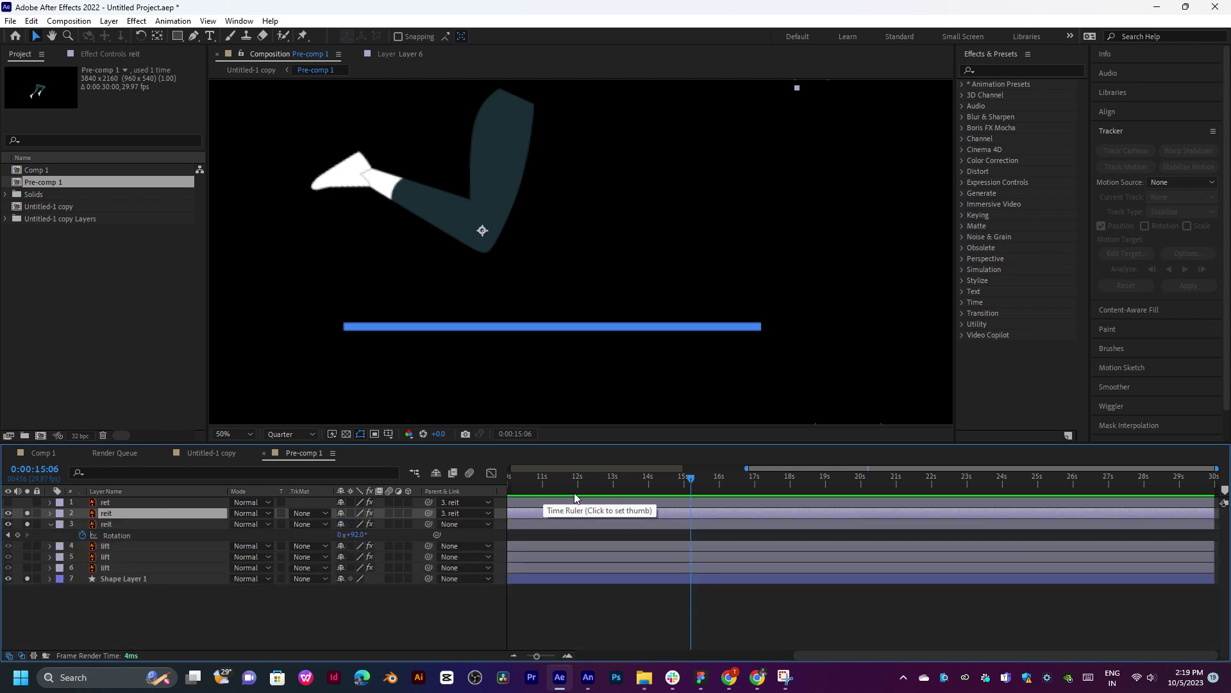
pyautogui.moveTo(671, 481); pyautogui.dragTo(629, 502)
pyautogui.press('u')
pyautogui.press('u')
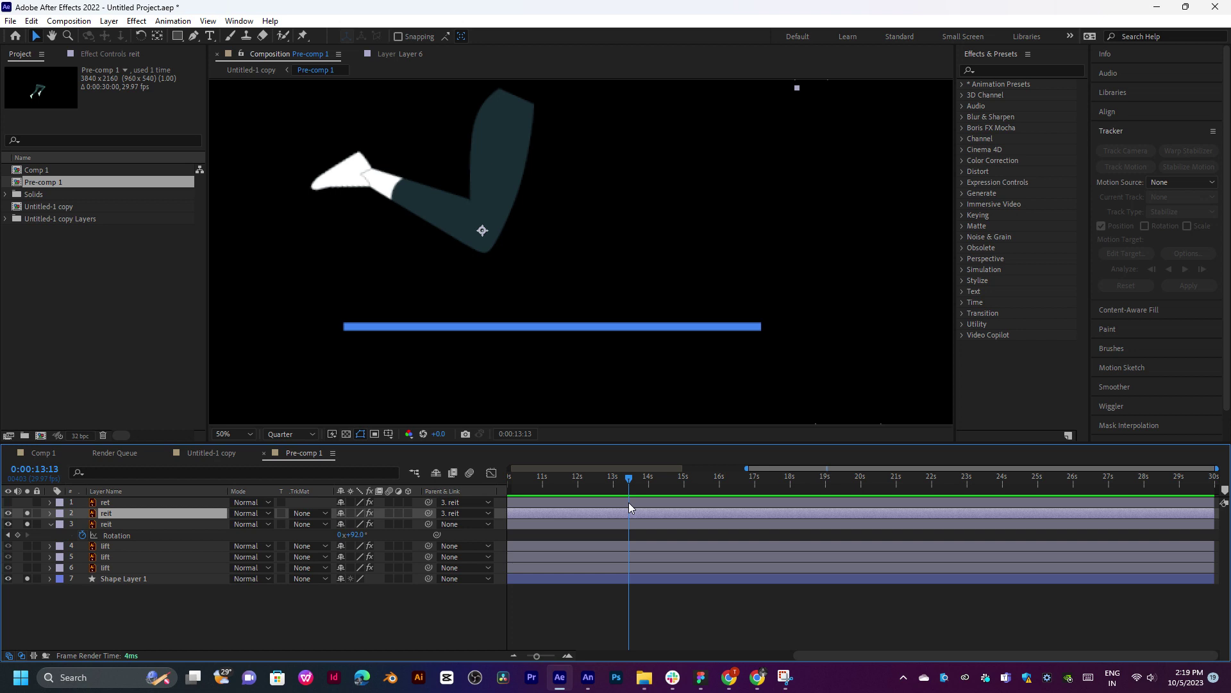
pyautogui.press('-')
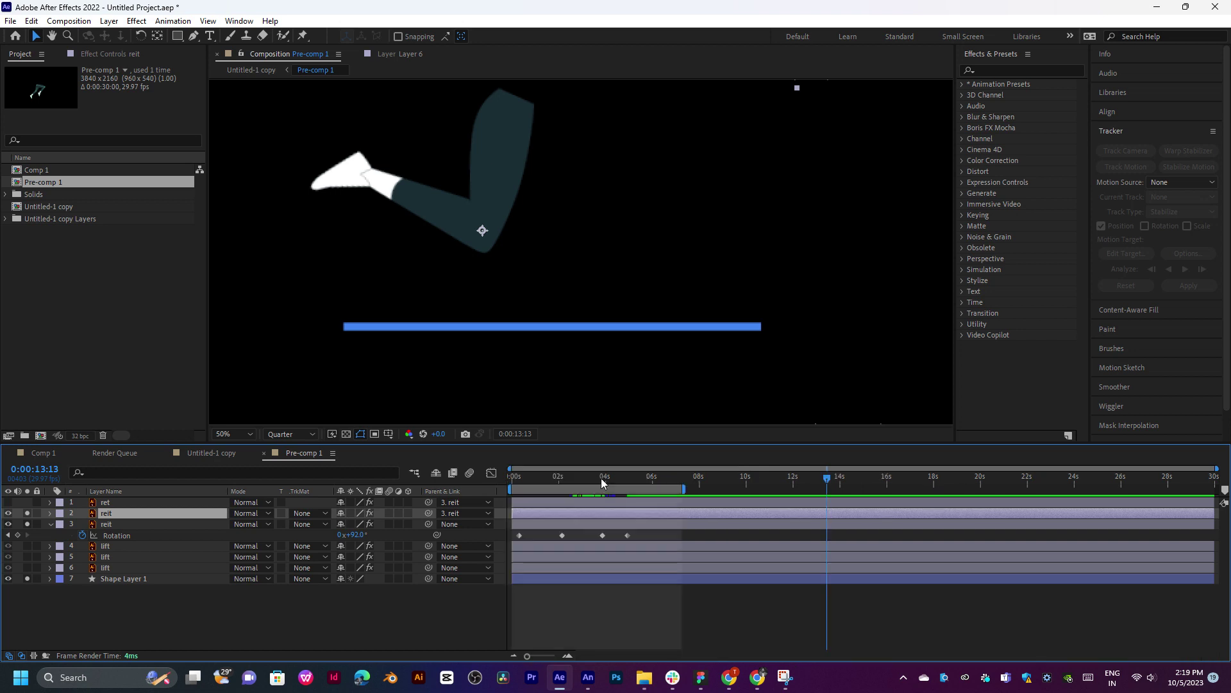
pyautogui.moveTo(602, 479); pyautogui.dragTo(584, 484)
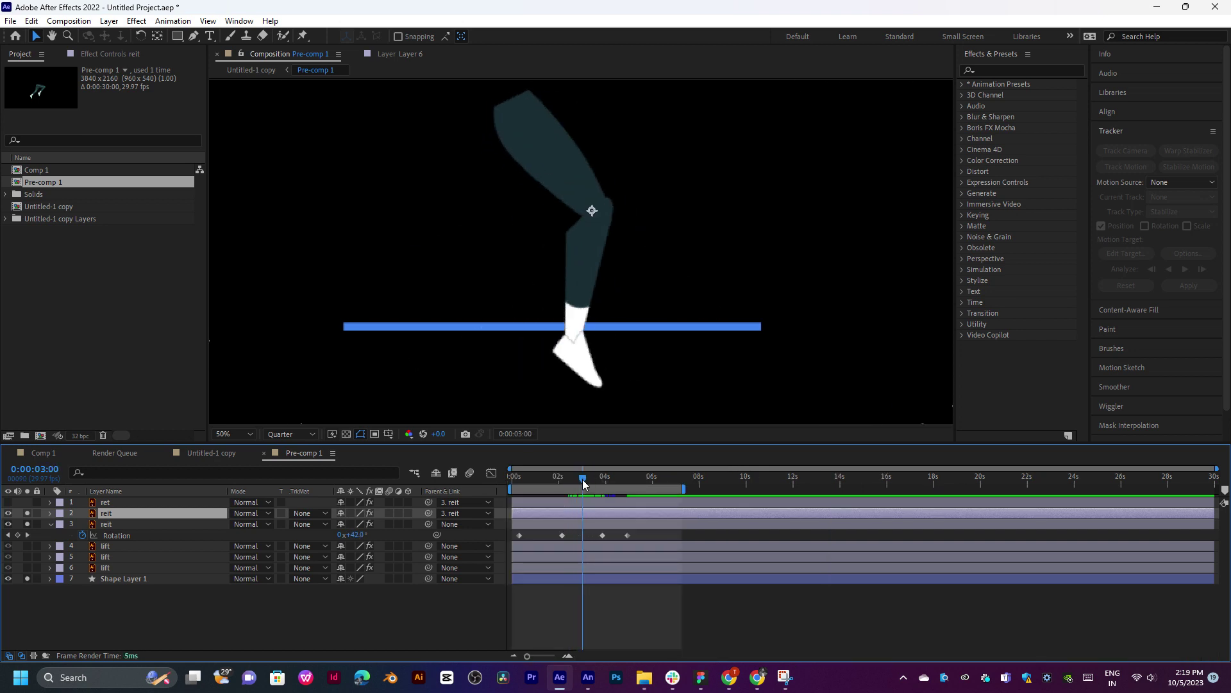
# Reveal the leg layer's puppet pin keyframes and zoom the timeline to frames at 3:01
pyautogui.press('u')
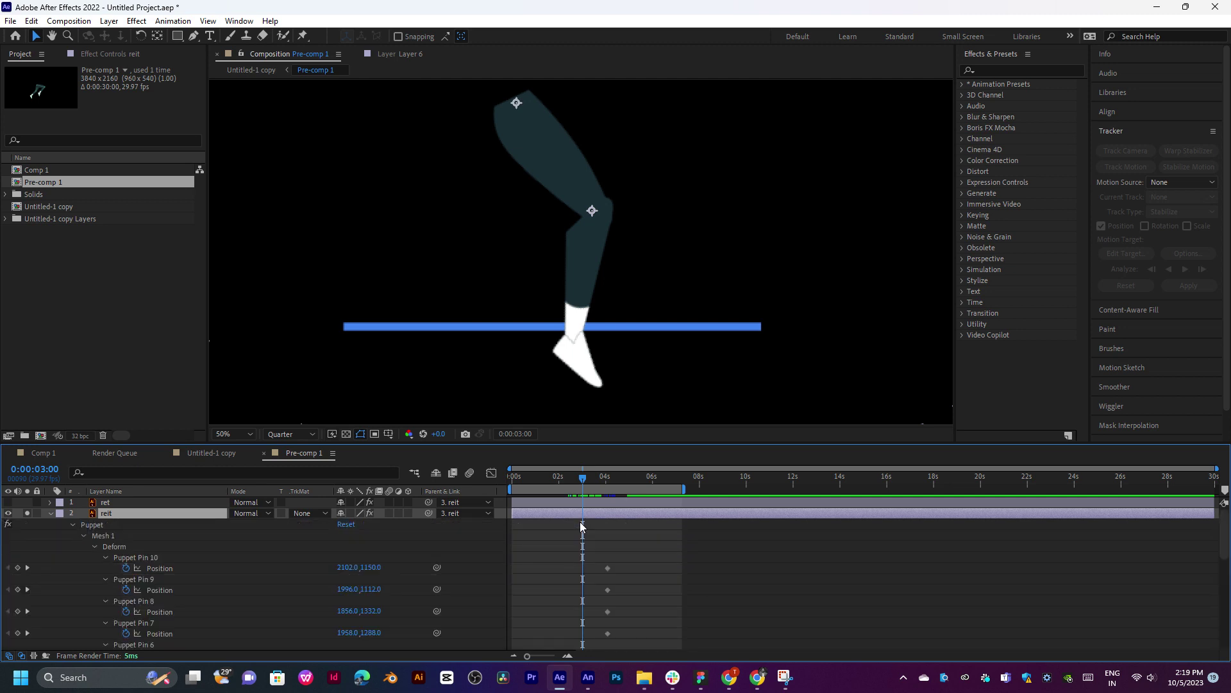
pyautogui.scroll(-5, 588, 558)
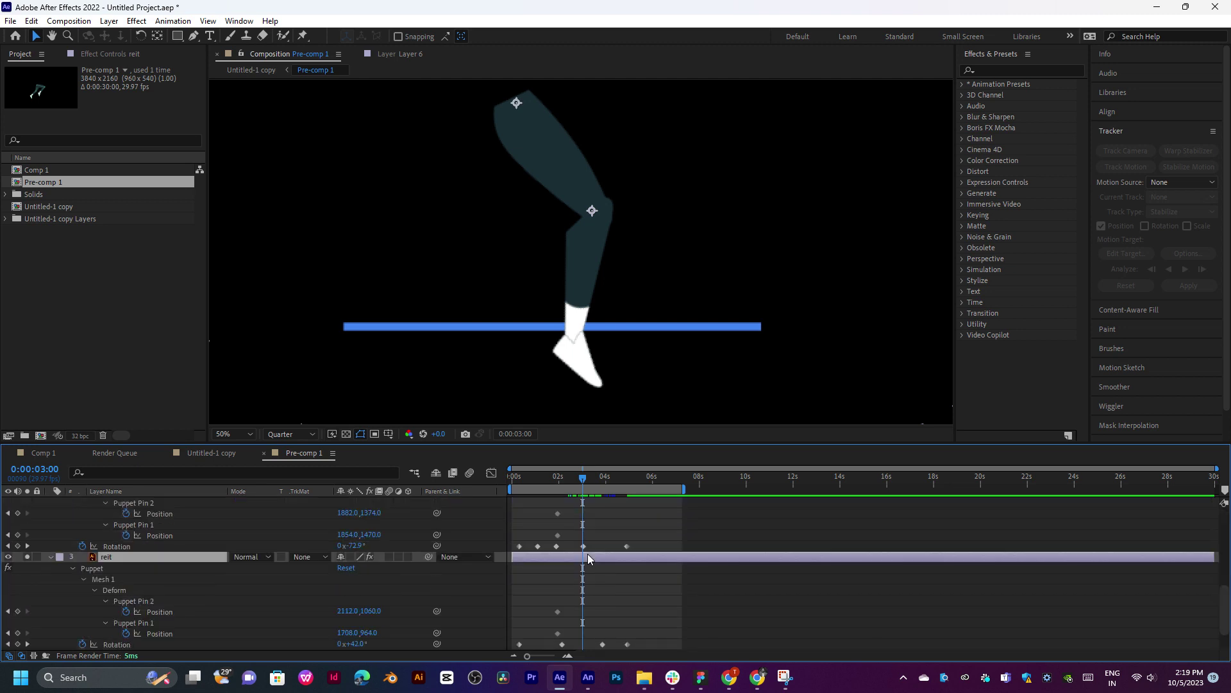
pyautogui.moveTo(585, 479); pyautogui.dragTo(585, 481)
pyautogui.press('=')
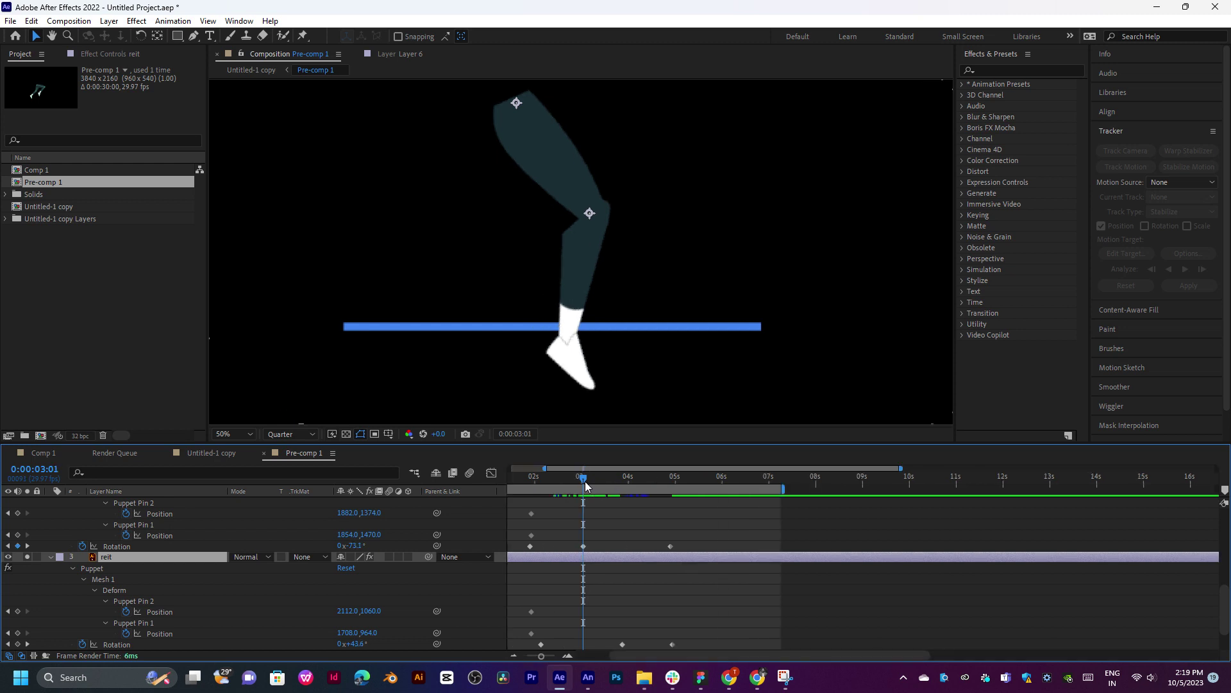
pyautogui.press('=')
pyautogui.press('=')
pyautogui.press('=')
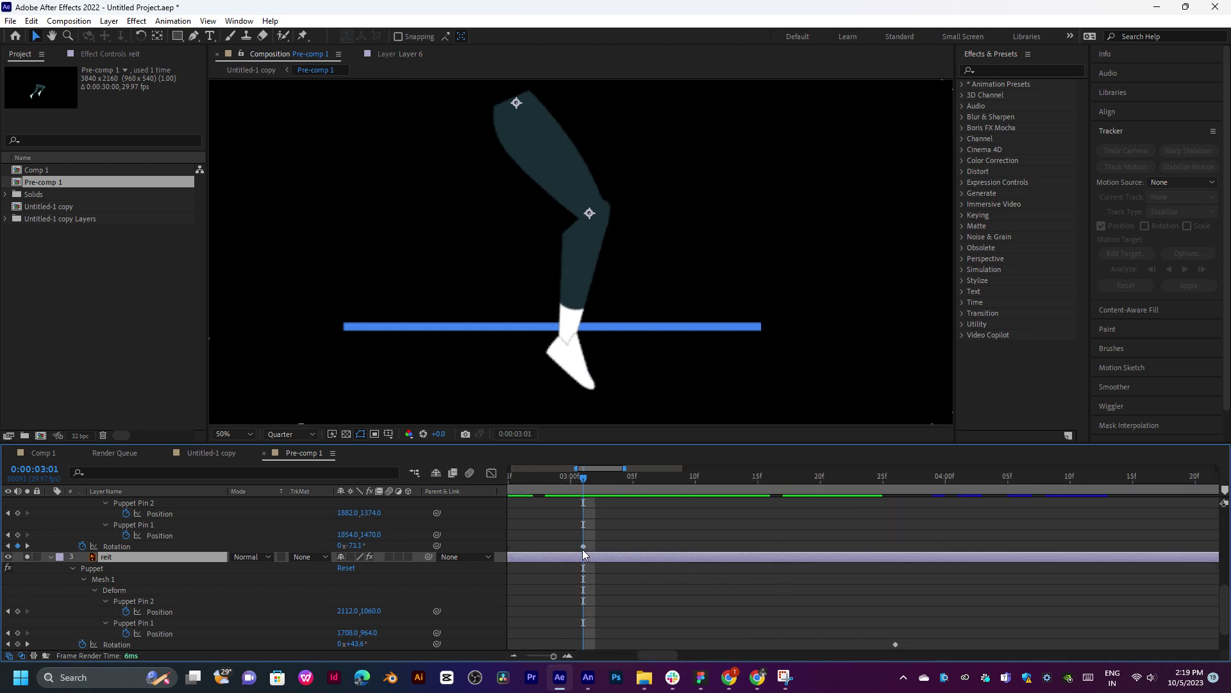
pyautogui.click(583, 549)
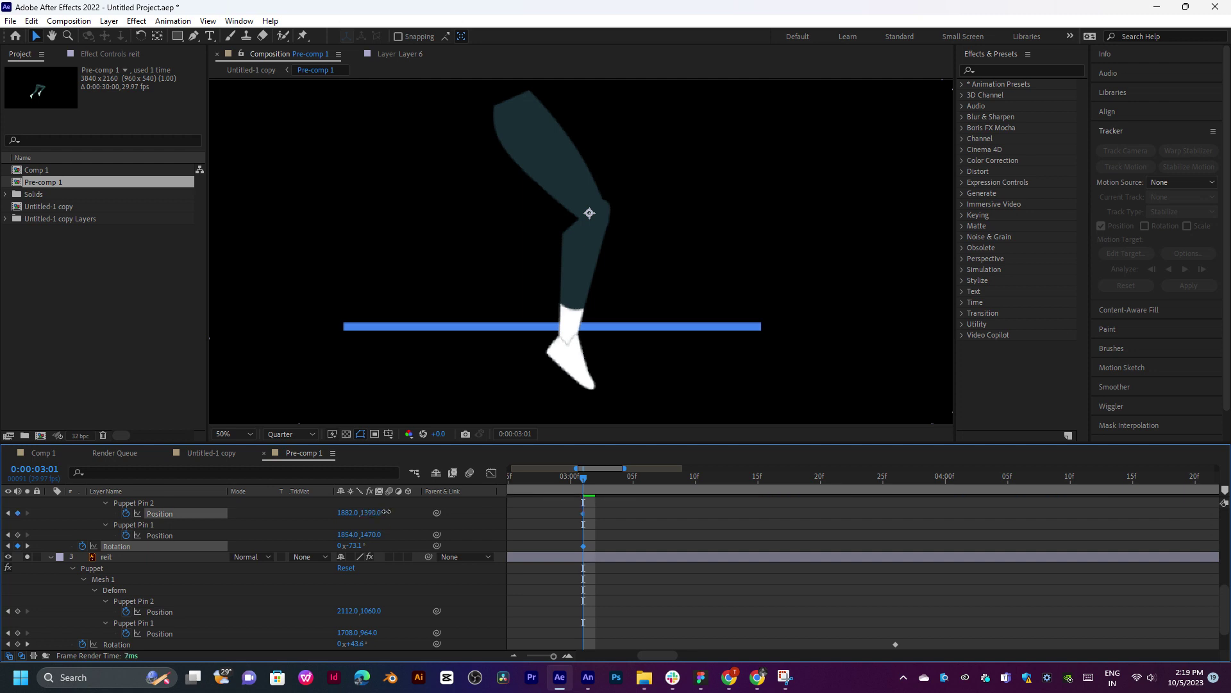
# Try moving Puppet Pins 2, 5 and 7 at 3:01, undoing each change
pyautogui.moveTo(379, 513)
pyautogui.mouseDown()
pyautogui.moveTo(396, 513)
pyautogui.moveTo(338, 523)
pyautogui.moveTo(414, 529)
pyautogui.mouseUp()
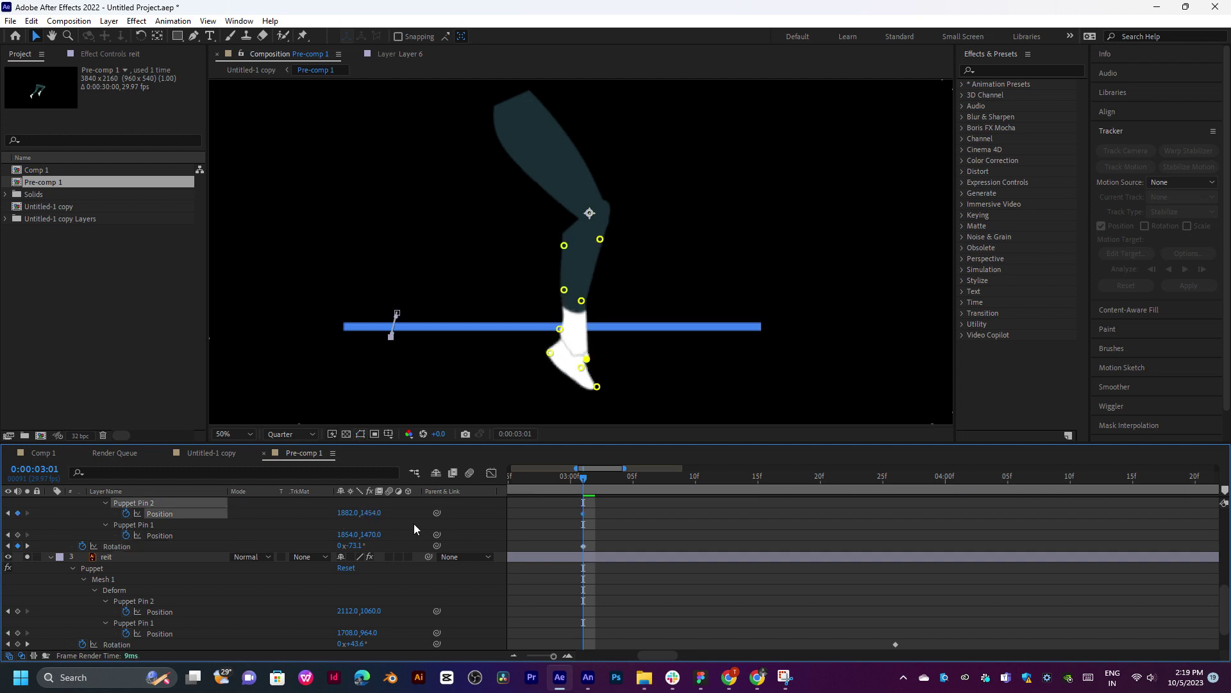
pyautogui.hotkey('ctrl', 'z')
pyautogui.scroll(3, 385, 541)
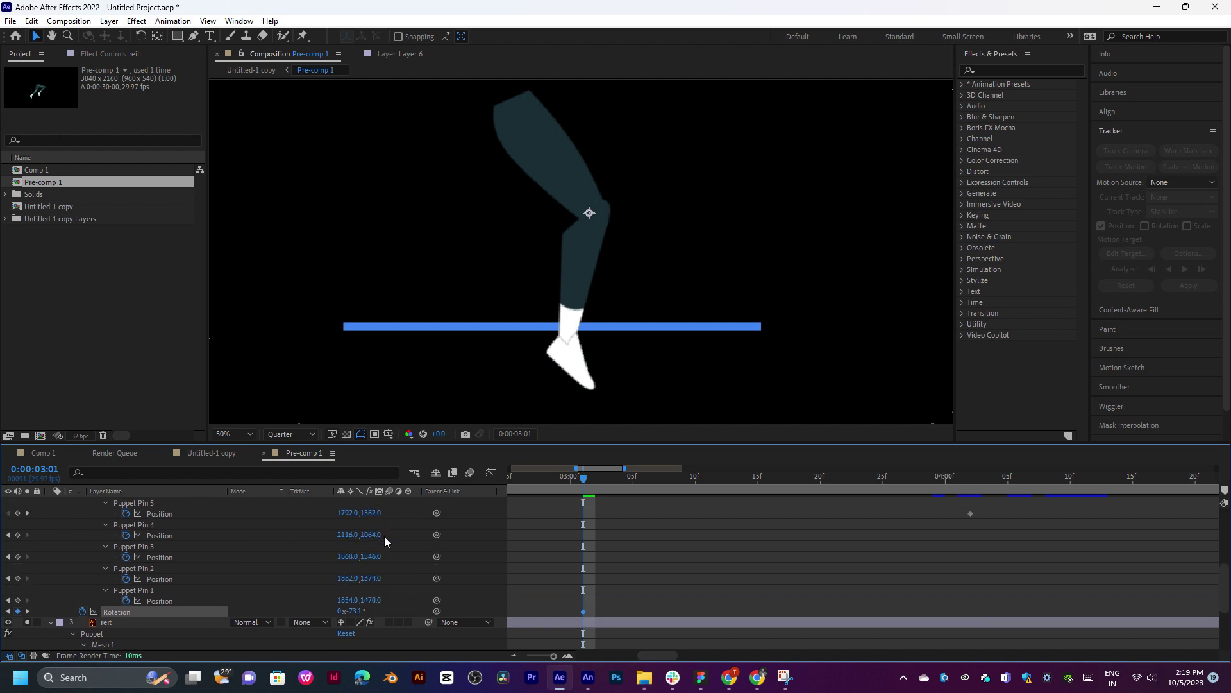
pyautogui.moveTo(371, 513); pyautogui.dragTo(402, 507)
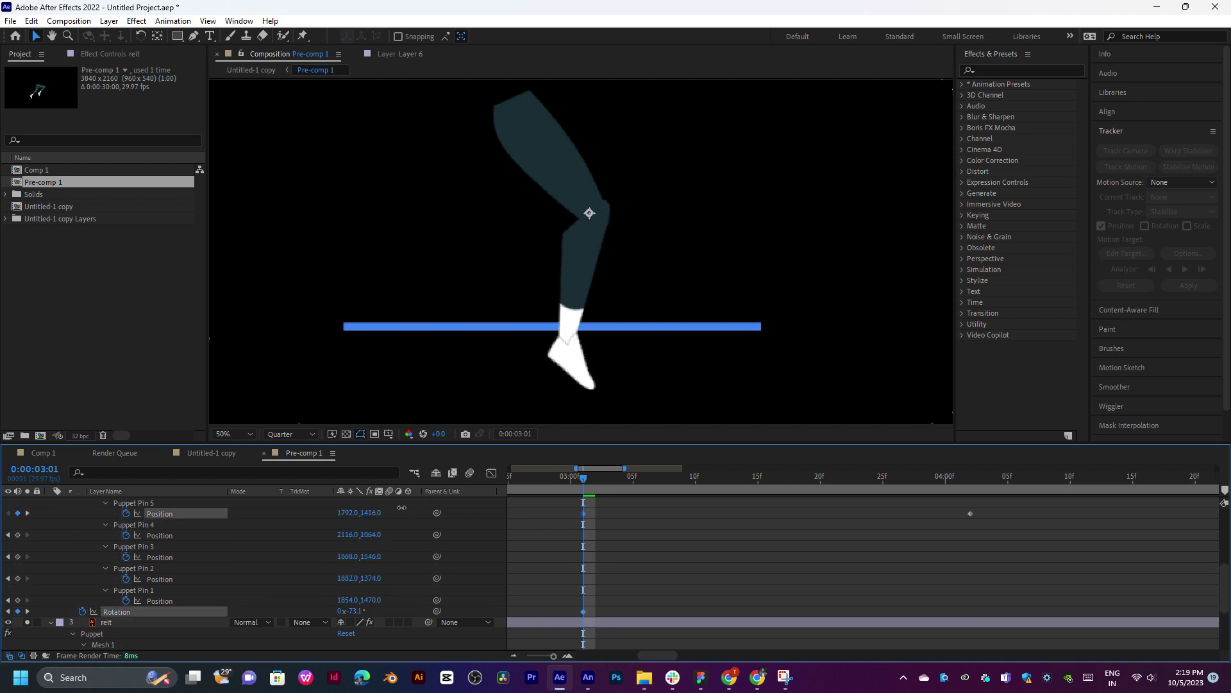
pyautogui.hotkey('ctrl', 'z')
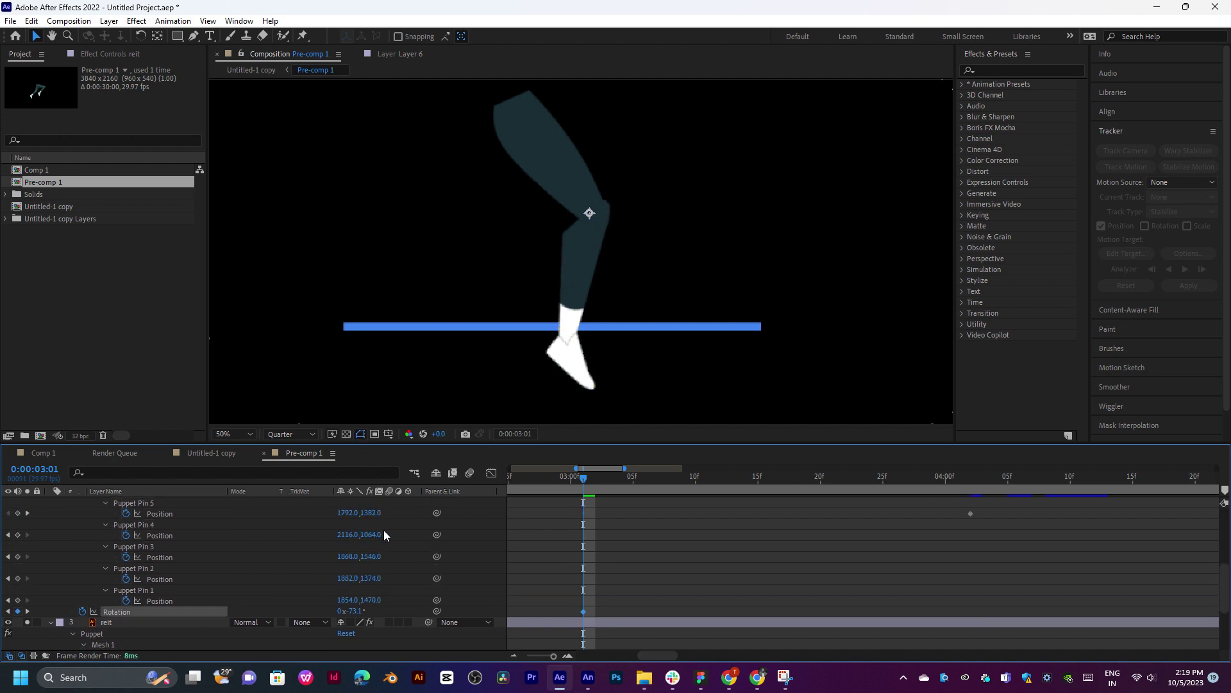
pyautogui.scroll(3, 373, 529)
pyautogui.moveTo(380, 538)
pyautogui.mouseDown()
pyautogui.moveTo(363, 538)
pyautogui.moveTo(350, 518)
pyautogui.mouseUp()
pyautogui.hotkey('ctrl', 'z')
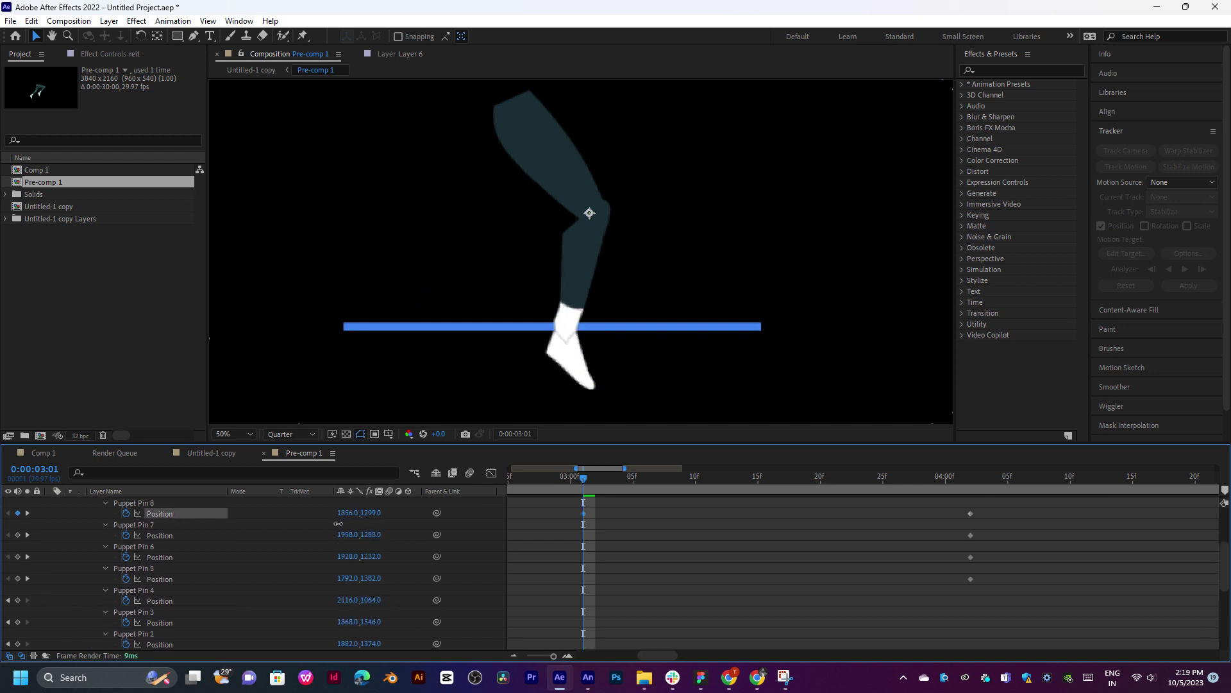
pyautogui.hotkey('ctrl', 'z')
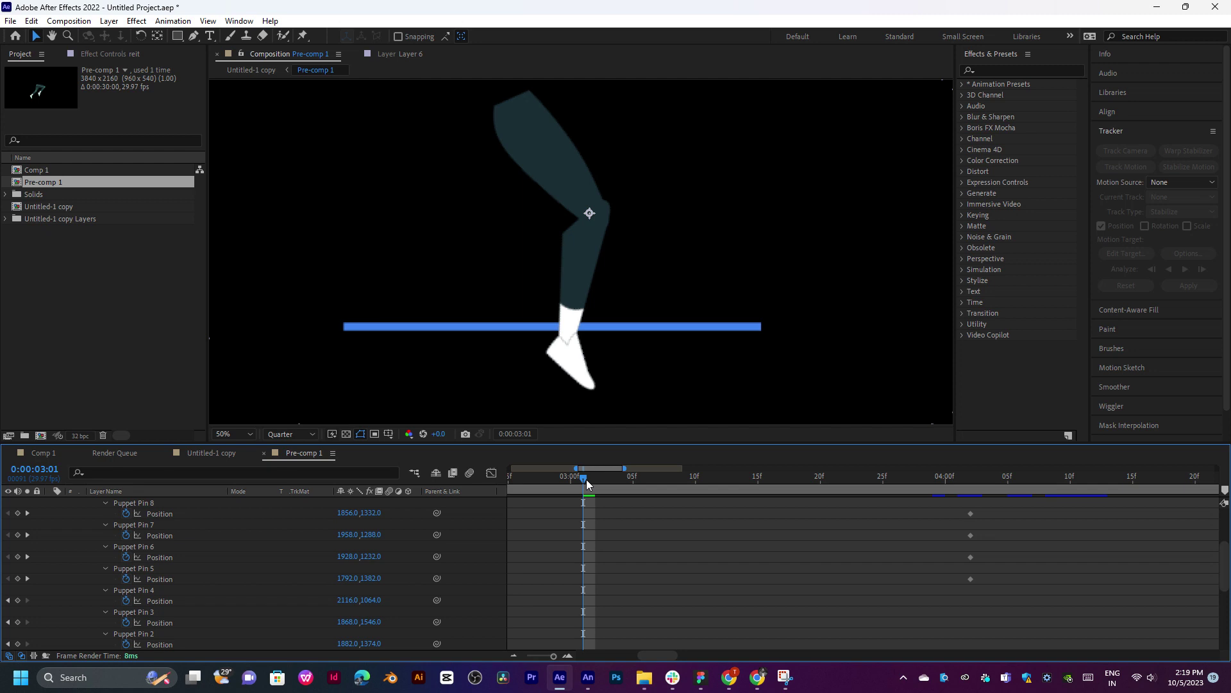
pyautogui.moveTo(586, 479); pyautogui.dragTo(584, 481)
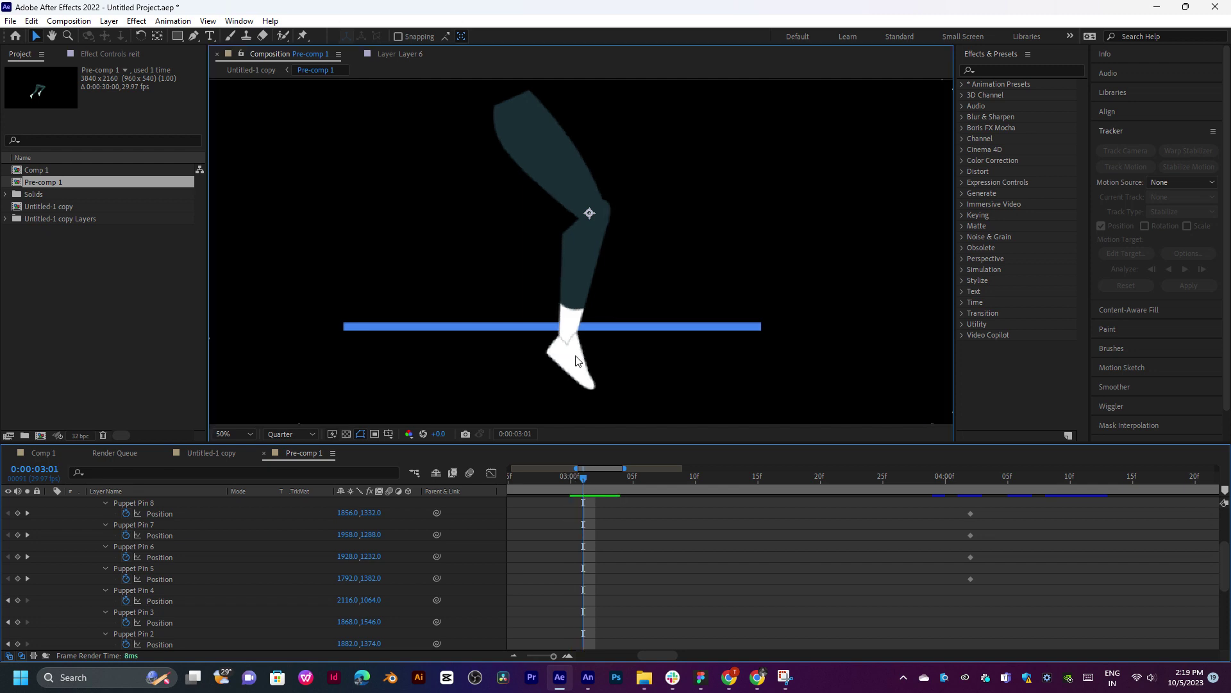
pyautogui.click(303, 38)
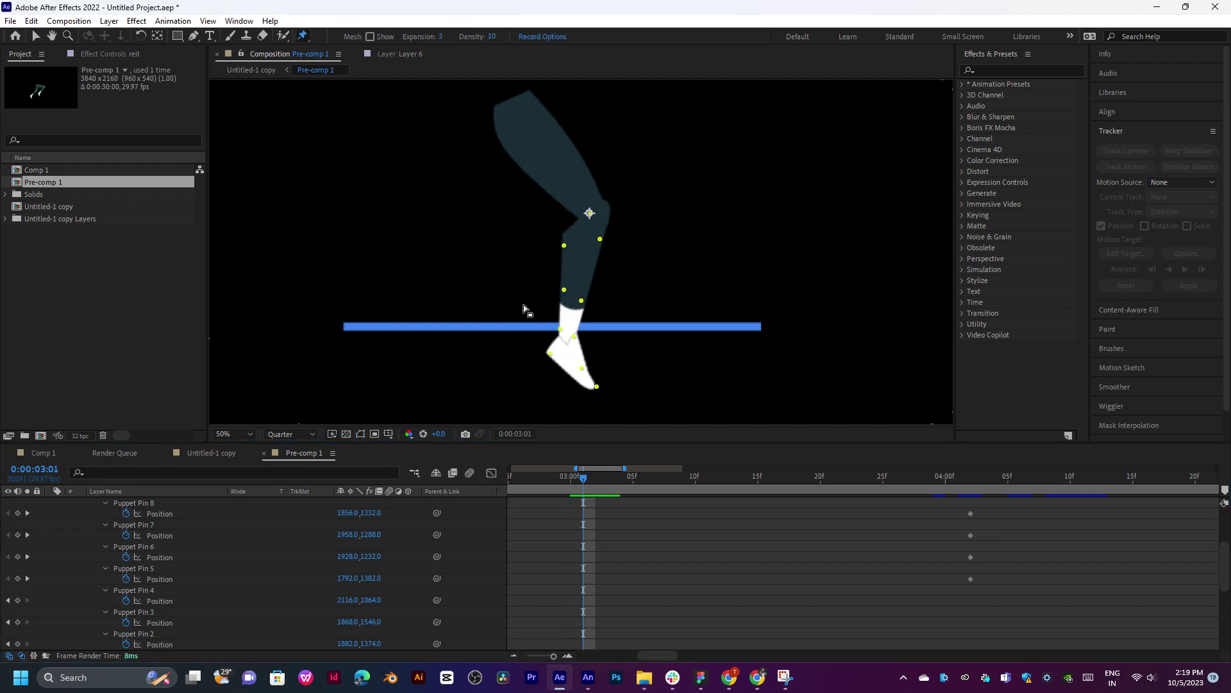
pyautogui.moveTo(595, 387)
pyautogui.mouseDown()
pyautogui.moveTo(601, 368)
pyautogui.moveTo(579, 326)
pyautogui.moveTo(543, 309)
pyautogui.moveTo(580, 277)
pyautogui.moveTo(565, 272)
pyautogui.mouseUp()
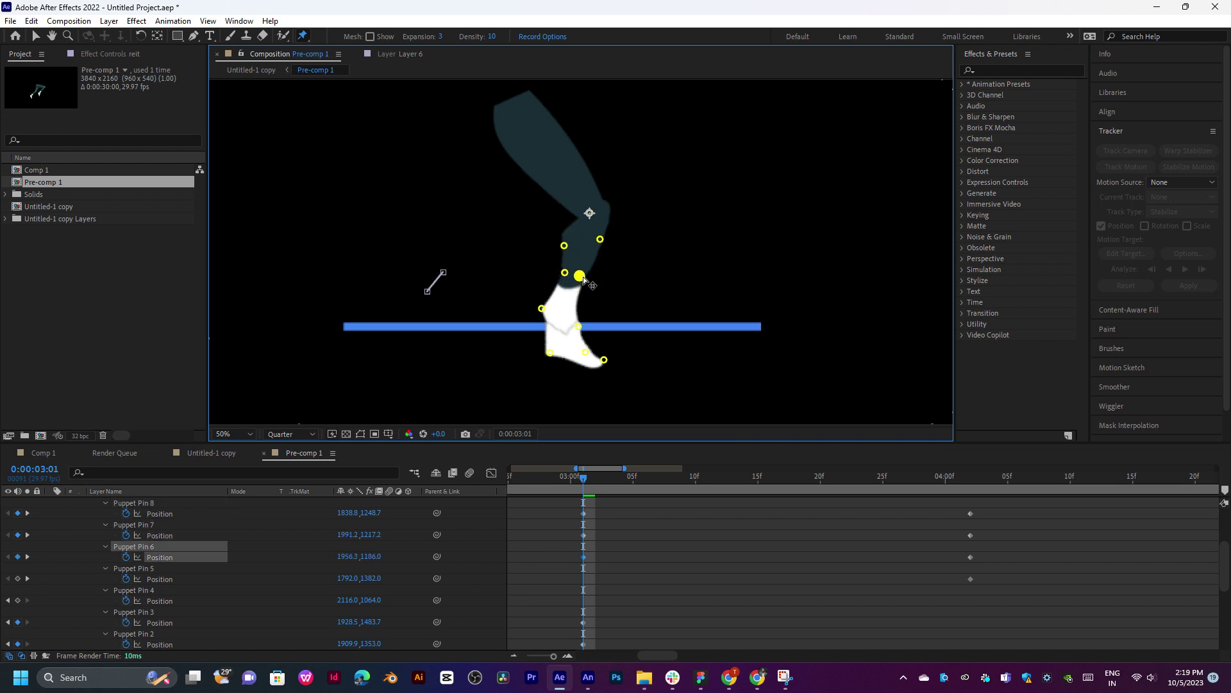
pyautogui.click(581, 277)
pyautogui.moveTo(573, 328)
pyautogui.mouseDown()
pyautogui.moveTo(564, 317)
pyautogui.moveTo(543, 327)
pyautogui.mouseUp()
pyautogui.click(567, 317)
pyautogui.click(541, 326)
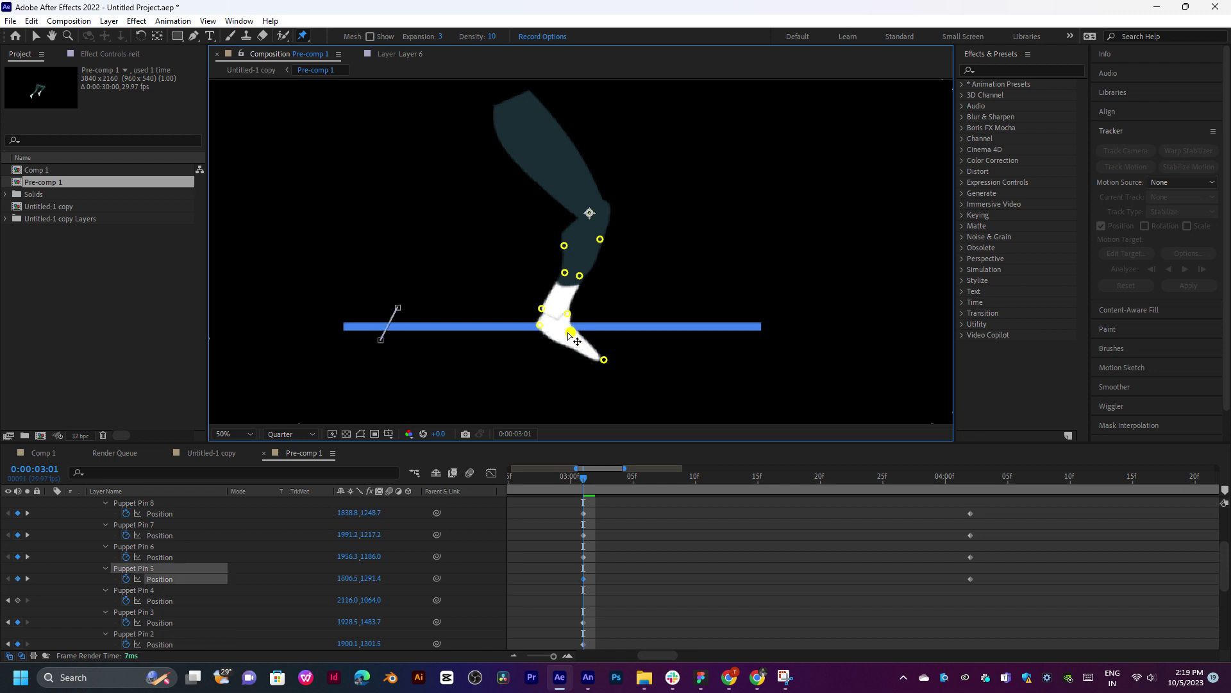
pyautogui.moveTo(604, 359); pyautogui.dragTo(596, 328)
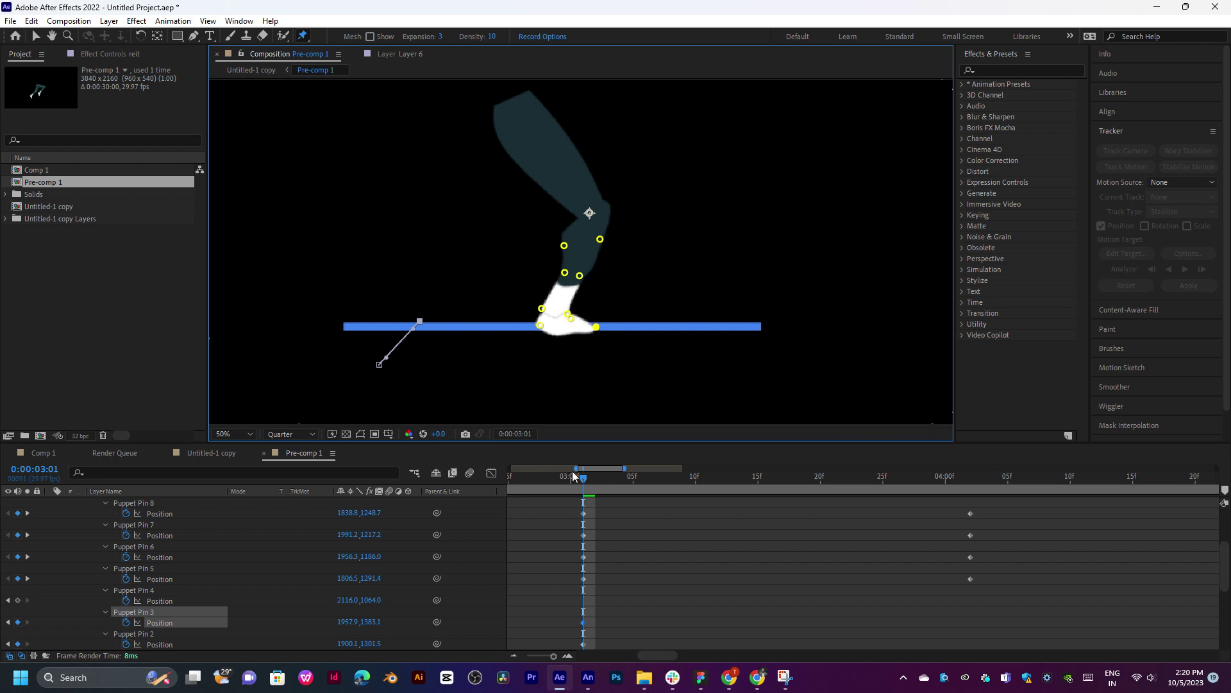
pyautogui.moveTo(573, 476)
pyautogui.mouseDown()
pyautogui.moveTo(545, 482)
pyautogui.moveTo(887, 469)
pyautogui.moveTo(1195, 480)
pyautogui.moveTo(794, 487)
pyautogui.mouseUp()
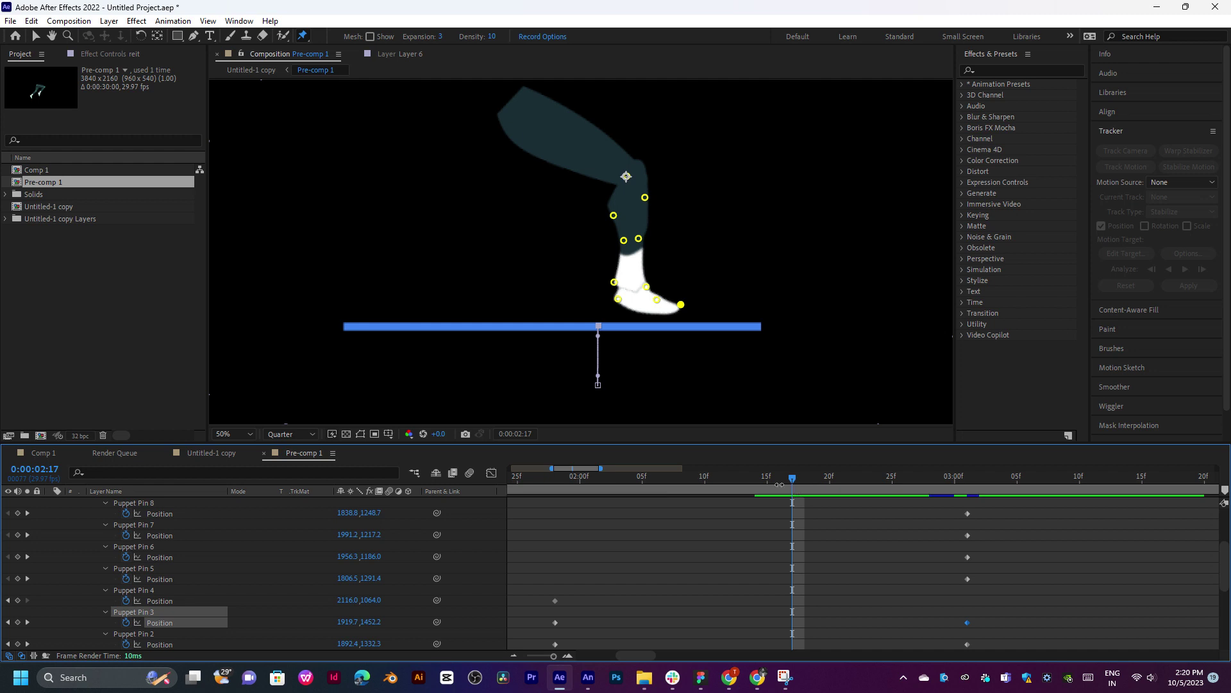
pyautogui.press('k')
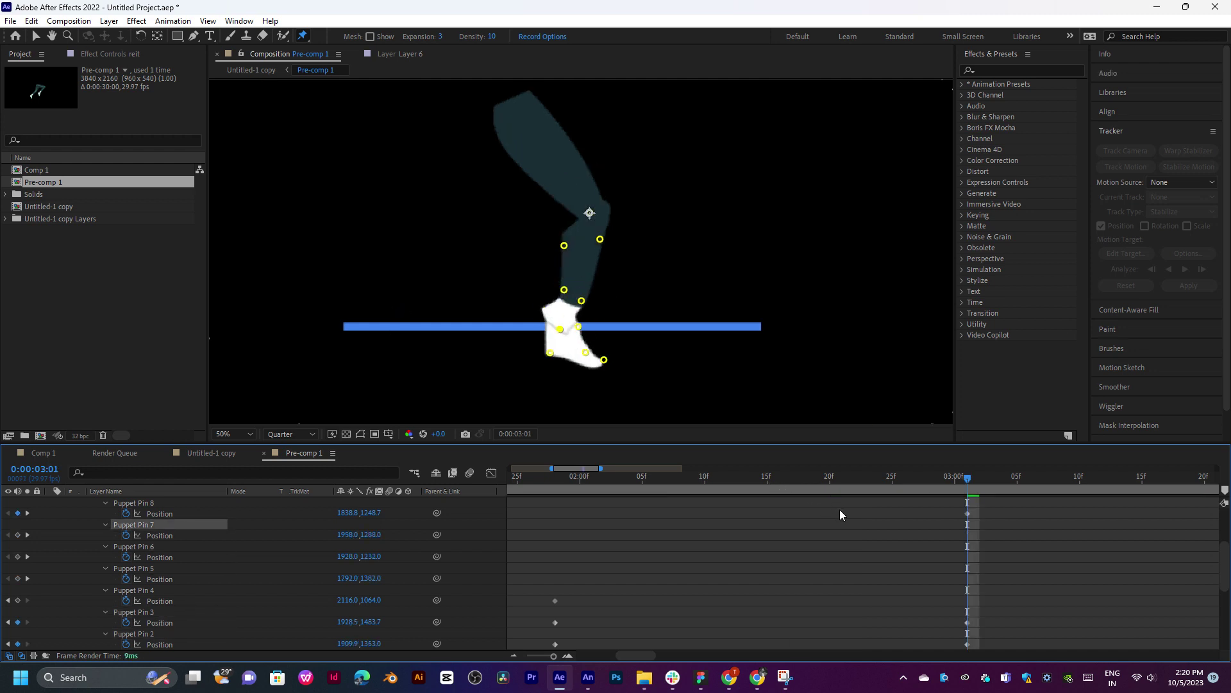
pyautogui.hotkey('ctrl', 'z')
pyautogui.hotkey('ctrl', 'z')
pyautogui.hotkey('ctrl', 'z')
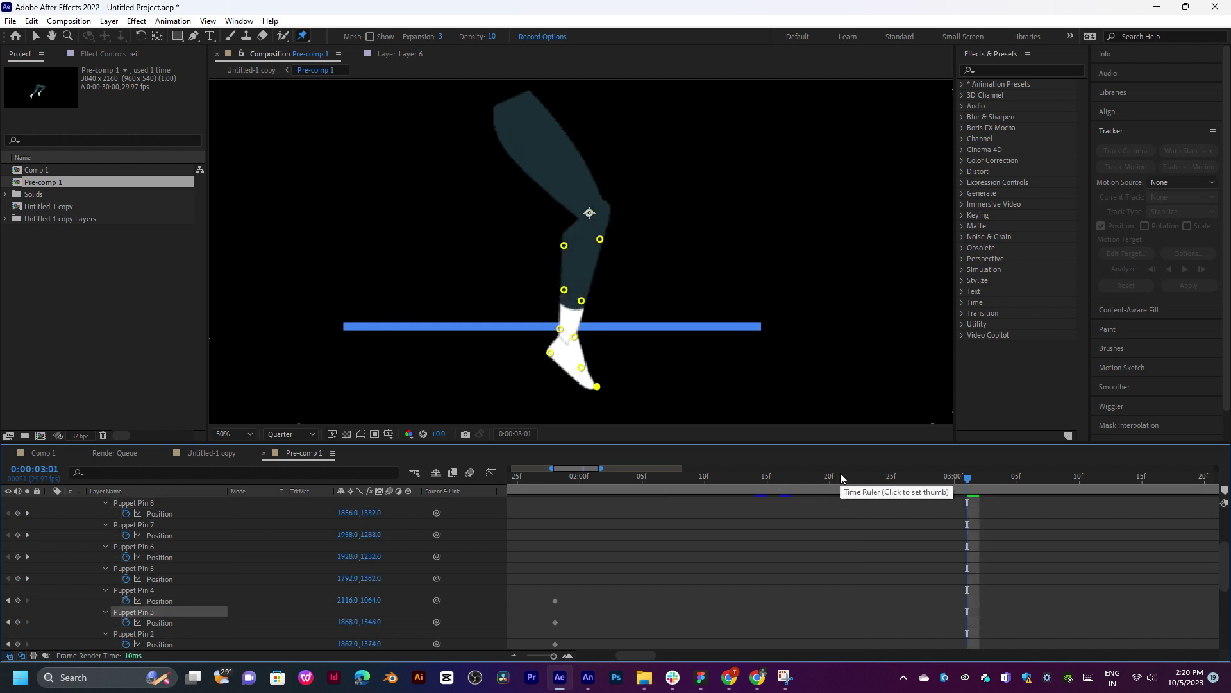
pyautogui.press('space')
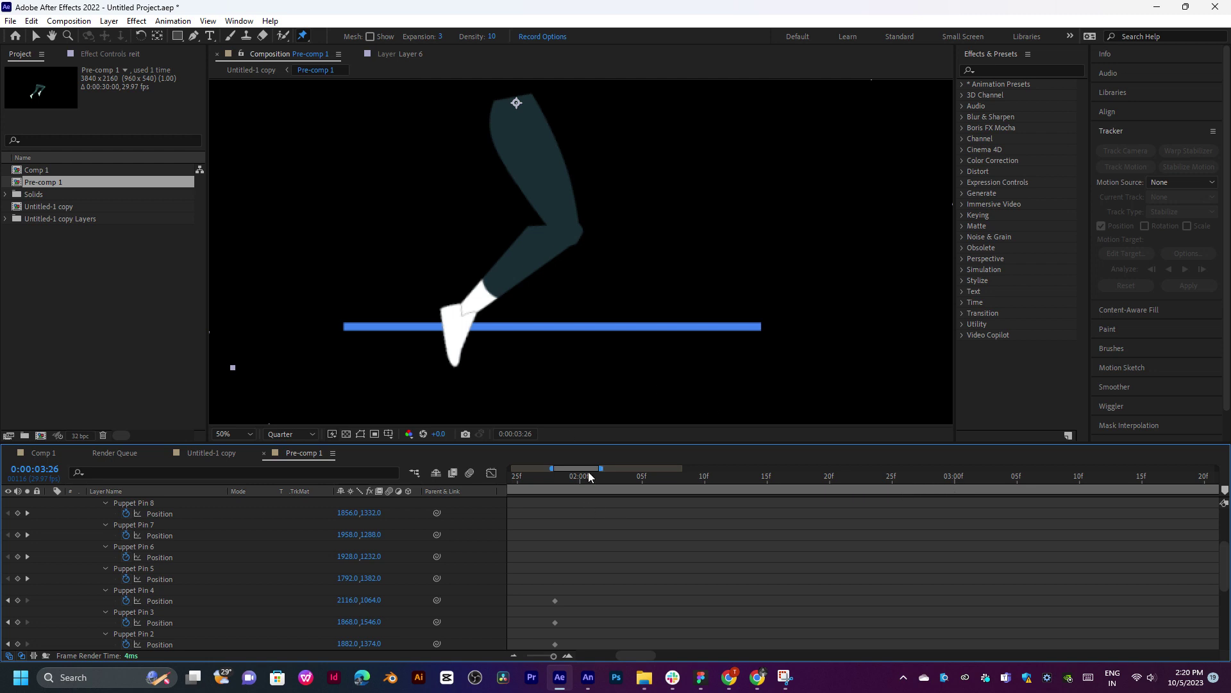
# Zoom the timeline out, play the leg cycle, then switch to the Untitled-1 copy composition
pyautogui.press(';')
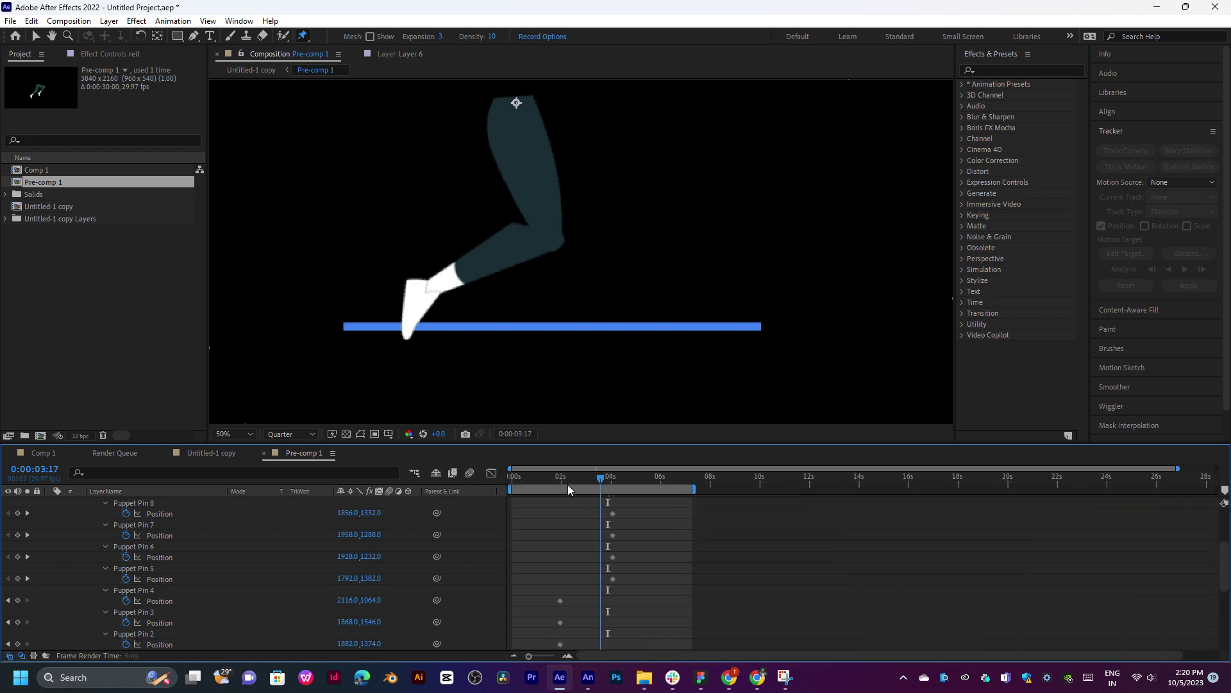
pyautogui.moveTo(545, 478)
pyautogui.mouseDown()
pyautogui.moveTo(640, 455)
pyautogui.moveTo(568, 472)
pyautogui.moveTo(618, 448)
pyautogui.moveTo(590, 460)
pyautogui.moveTo(603, 457)
pyautogui.mouseUp()
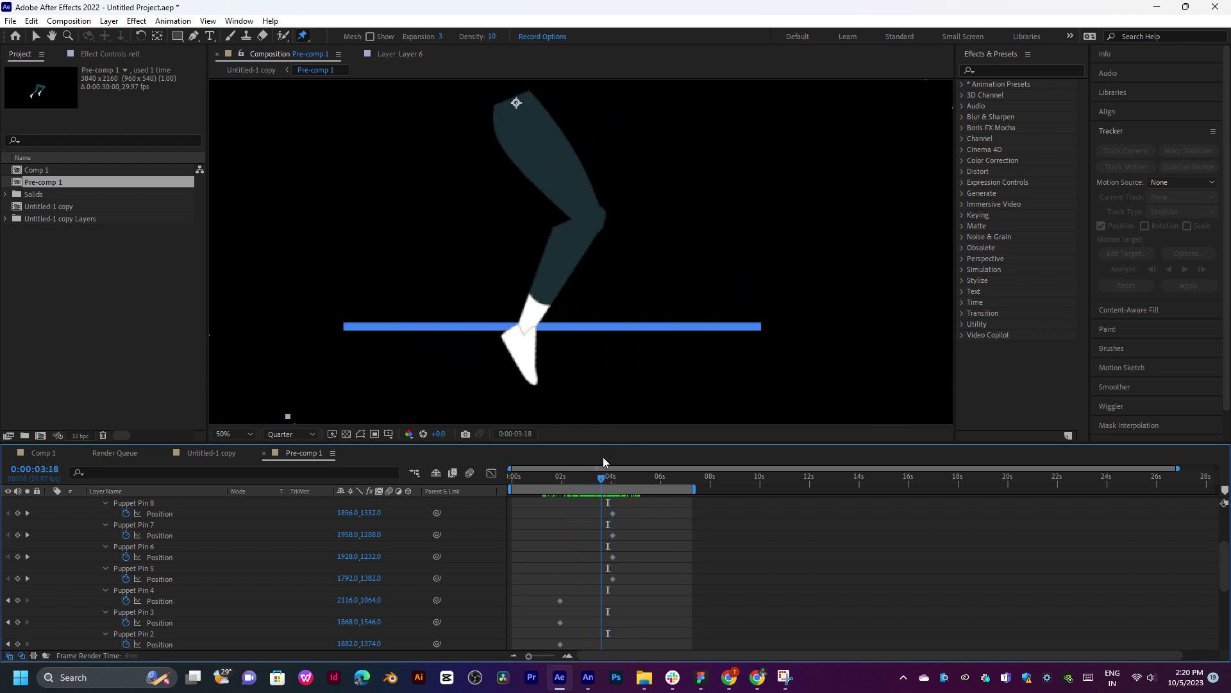
pyautogui.press('space')
pyautogui.click(212, 448)
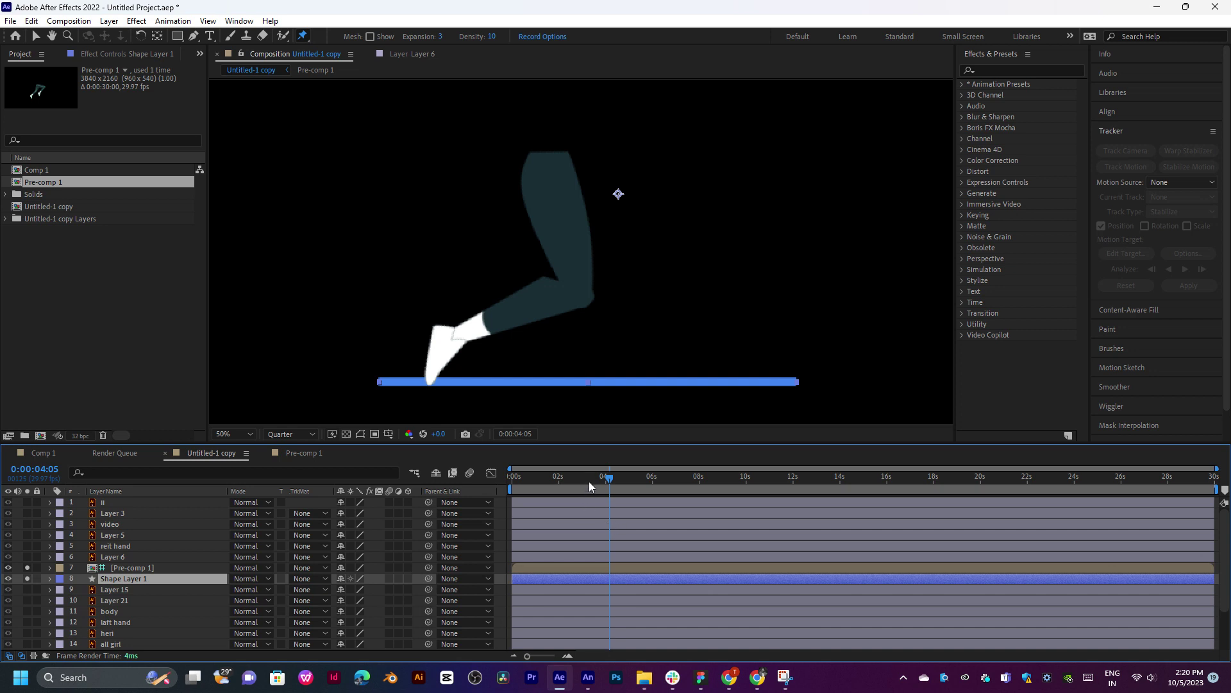
# Unsolo layers 7 and 8 and scrub the main comp to preview the leg stride
pyautogui.click(27, 568)
pyautogui.click(28, 579)
pyautogui.moveTo(560, 478)
pyautogui.mouseDown()
pyautogui.moveTo(614, 479)
pyautogui.moveTo(583, 501)
pyautogui.moveTo(637, 477)
pyautogui.moveTo(637, 489)
pyautogui.moveTo(555, 537)
pyautogui.moveTo(673, 512)
pyautogui.moveTo(649, 526)
pyautogui.moveTo(580, 529)
pyautogui.moveTo(687, 506)
pyautogui.moveTo(559, 510)
pyautogui.moveTo(688, 488)
pyautogui.mouseUp()
pyautogui.press('h')
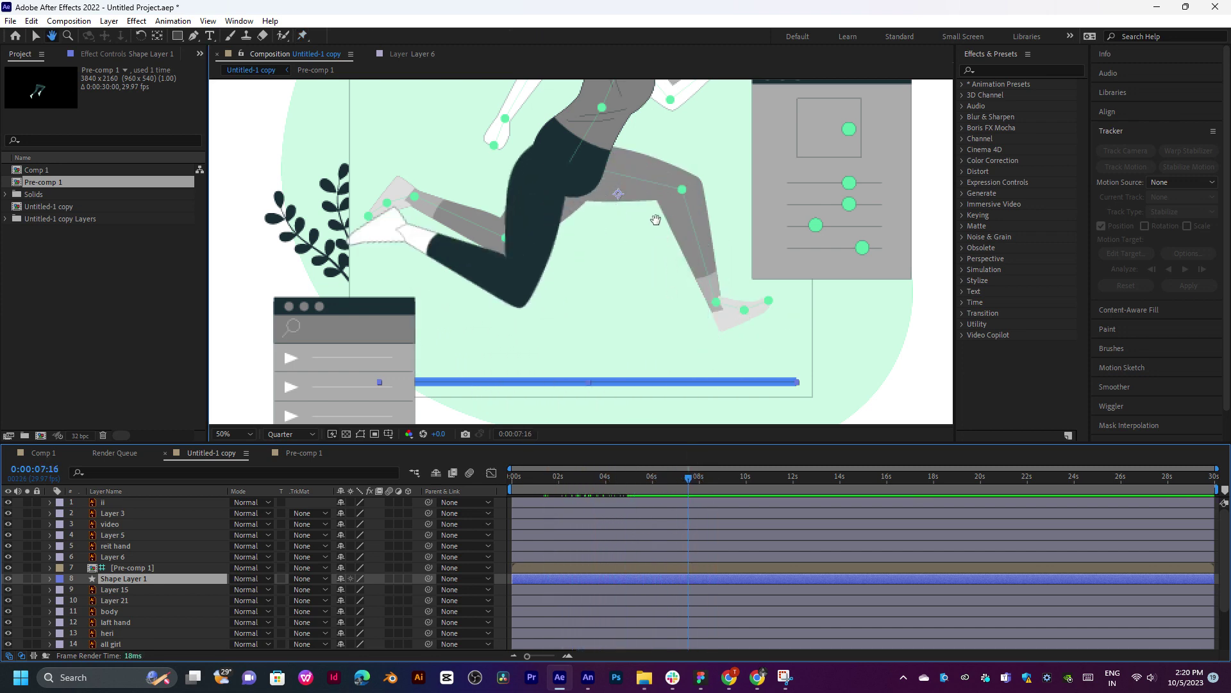